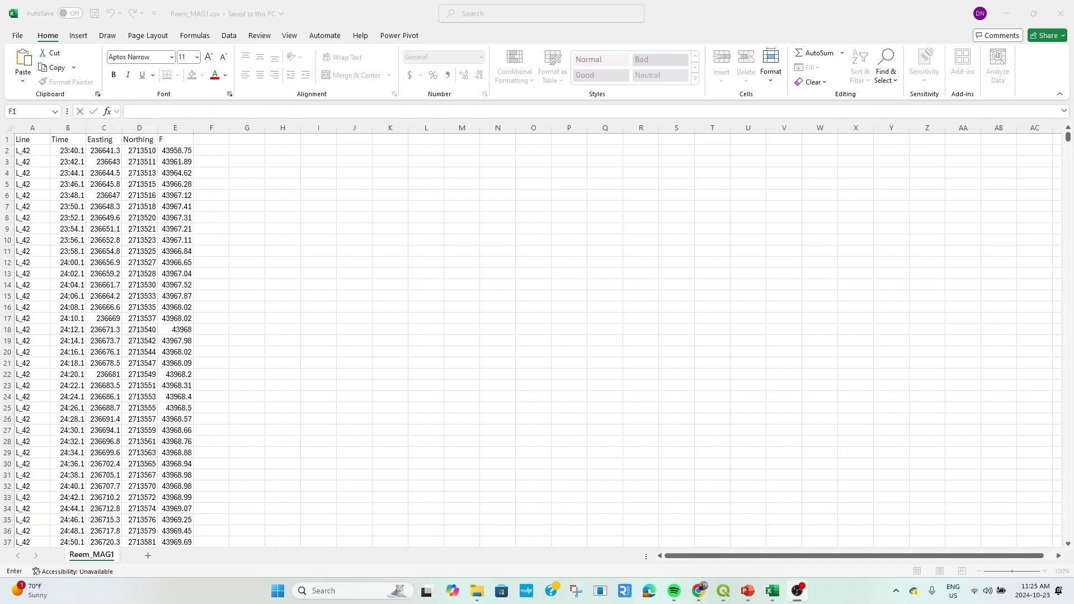
pyautogui.click(32, 128)
pyautogui.scroll(-20, 32, 161)
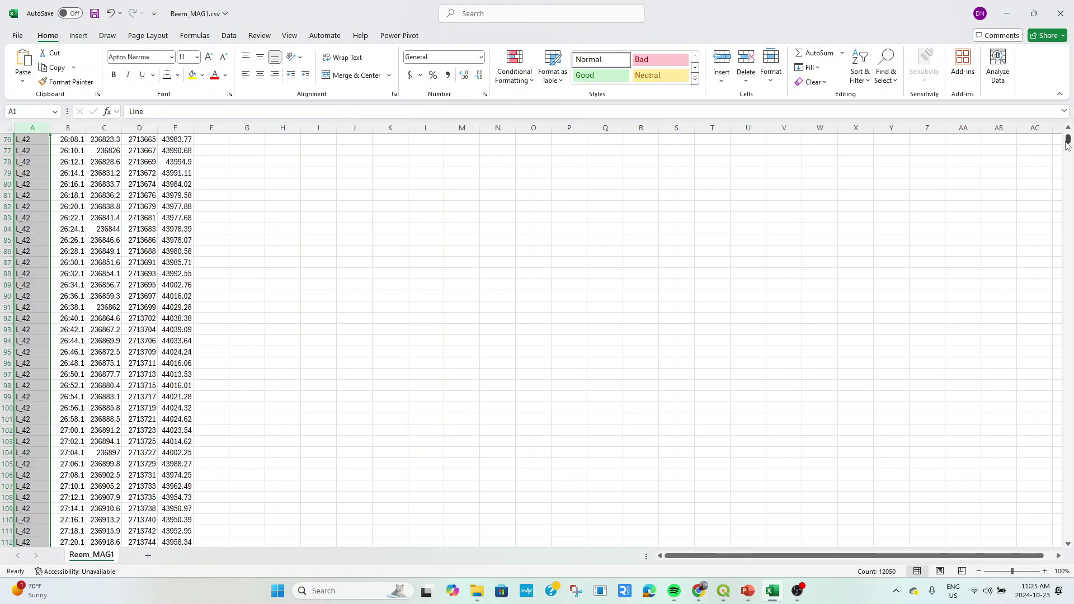
pyautogui.moveTo(1068, 141)
pyautogui.mouseDown()
pyautogui.moveTo(1046, 357)
pyautogui.moveTo(1062, 319)
pyautogui.moveTo(1065, 137)
pyautogui.mouseUp()
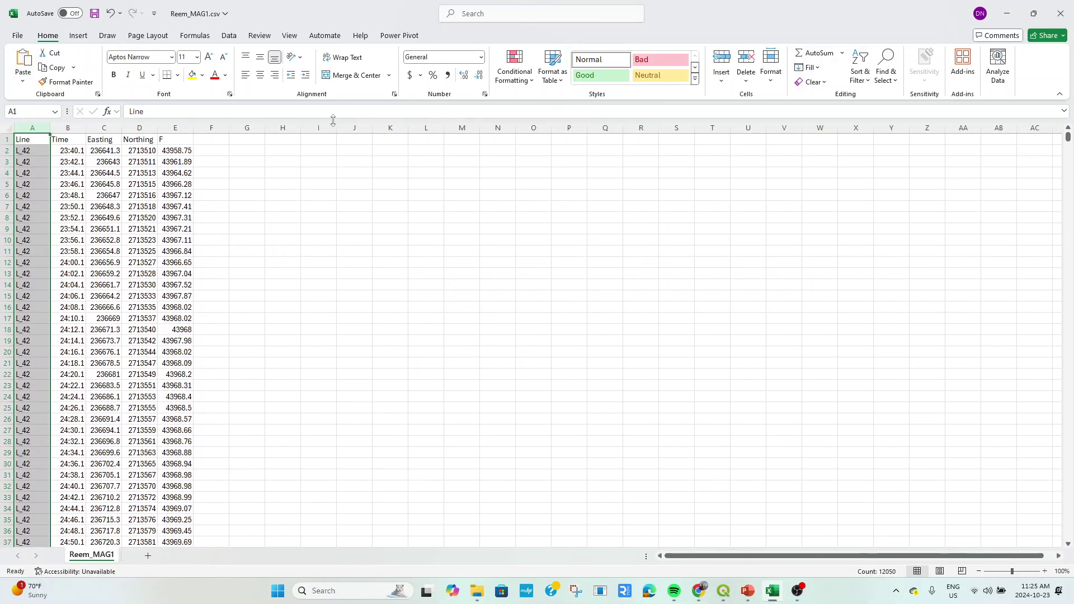
pyautogui.click(67, 127)
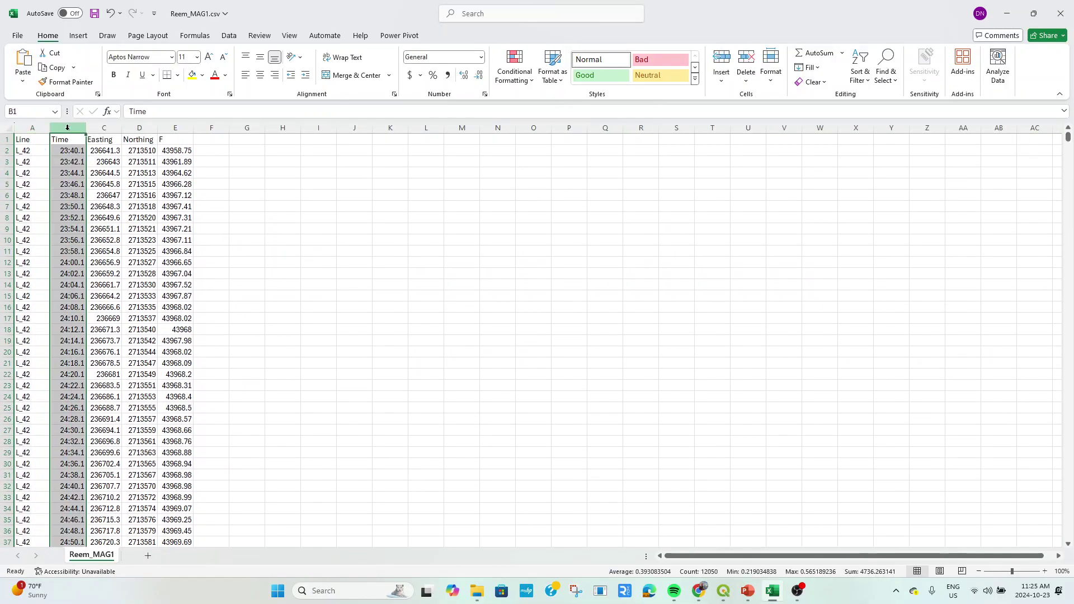
pyautogui.click(104, 128)
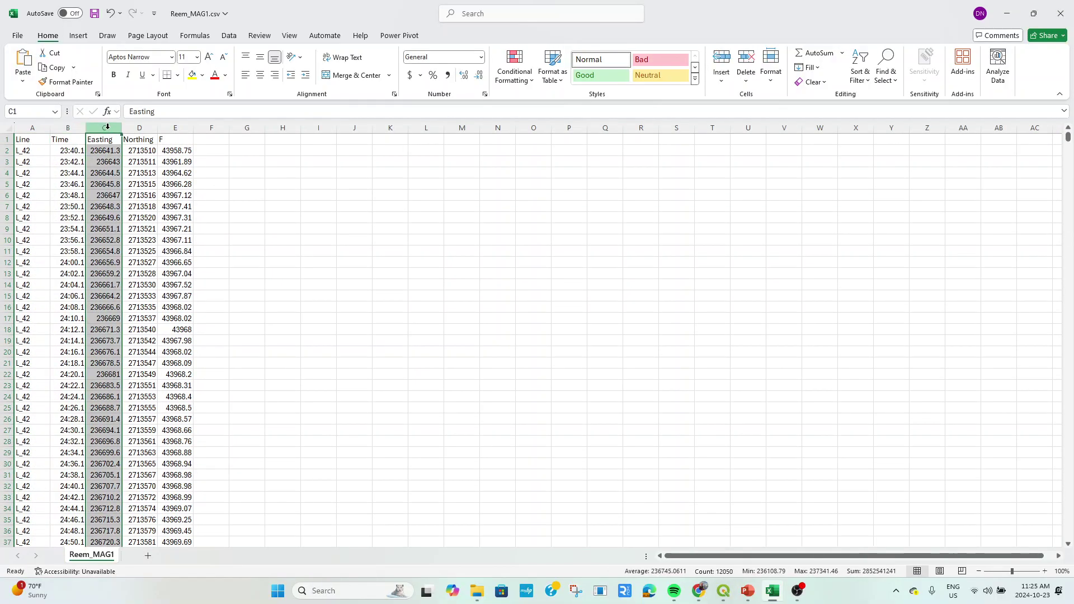
pyautogui.click(137, 128)
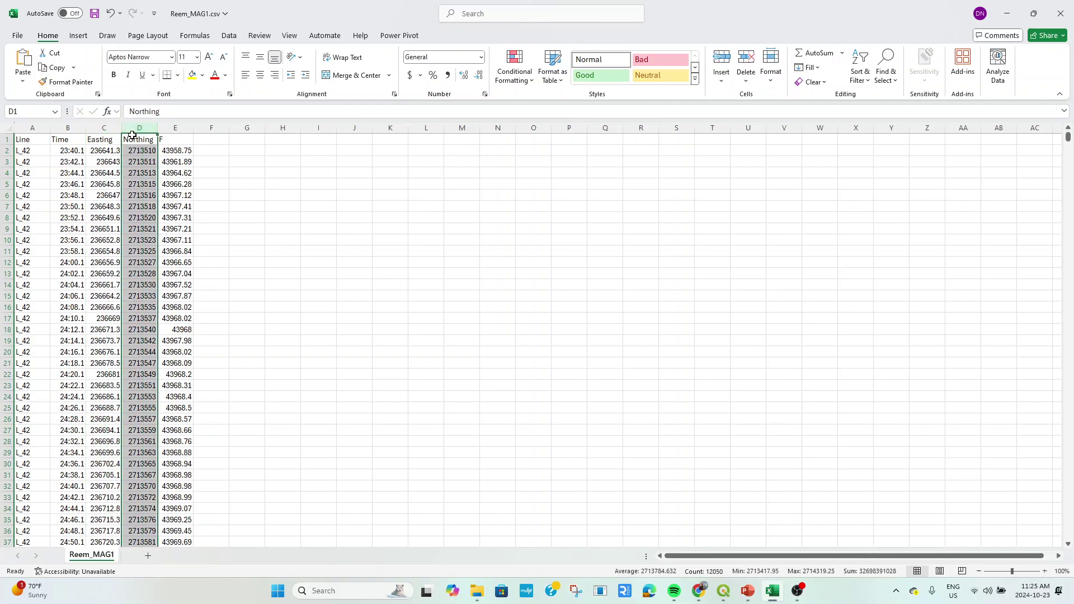
pyautogui.click(177, 128)
pyautogui.click(168, 140)
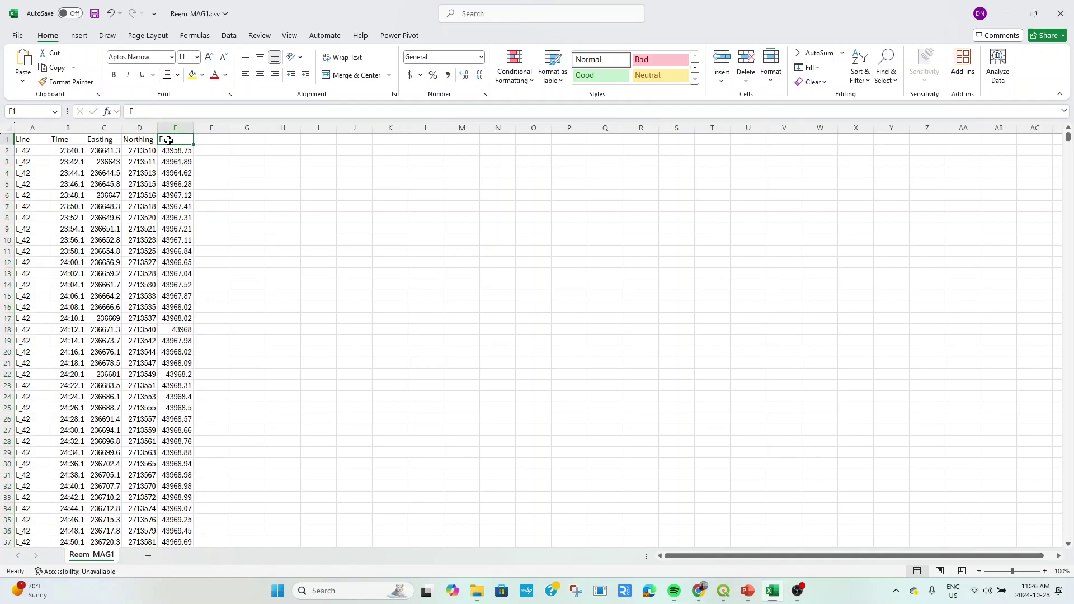
pyautogui.click(208, 141)
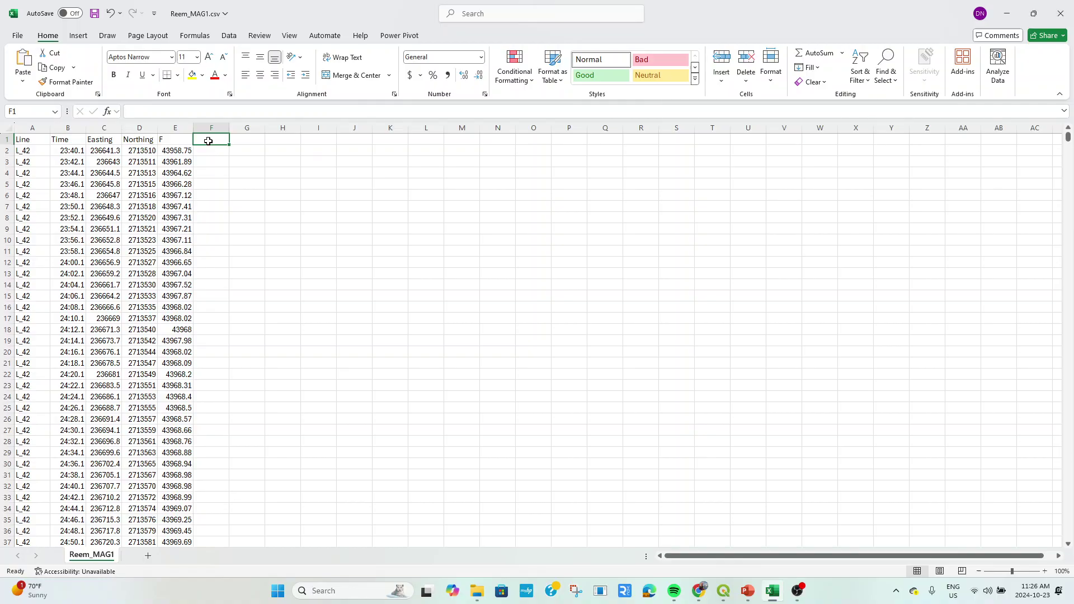
# Enter the headers Depth, Altitude, X2 and Y2 in cells F1:I1, then switch to PowerPoint.
pyautogui.write('D')
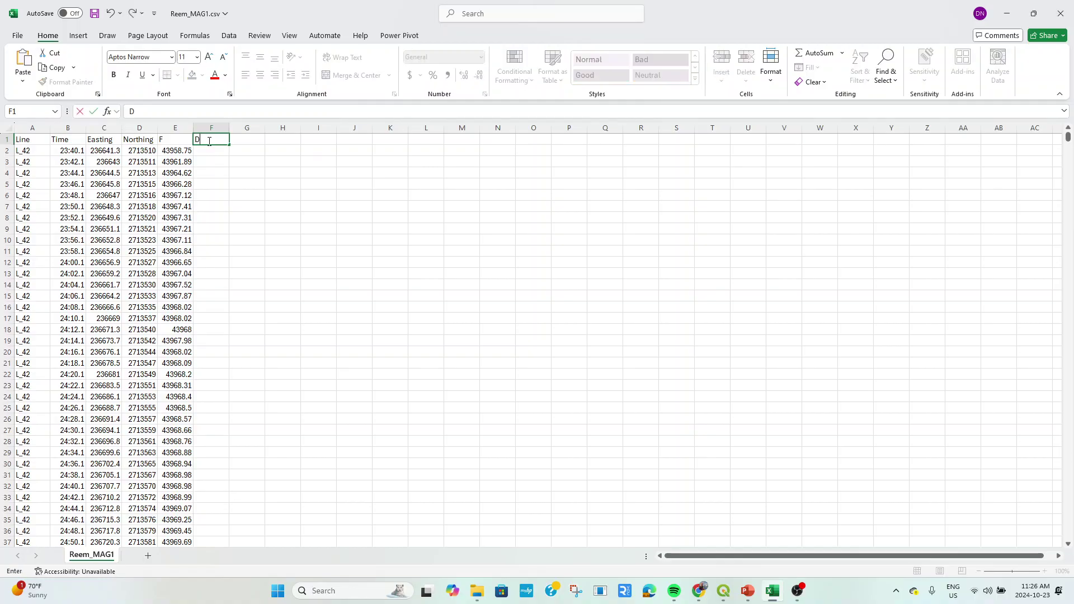
pyautogui.write('epth')
pyautogui.click(245, 139)
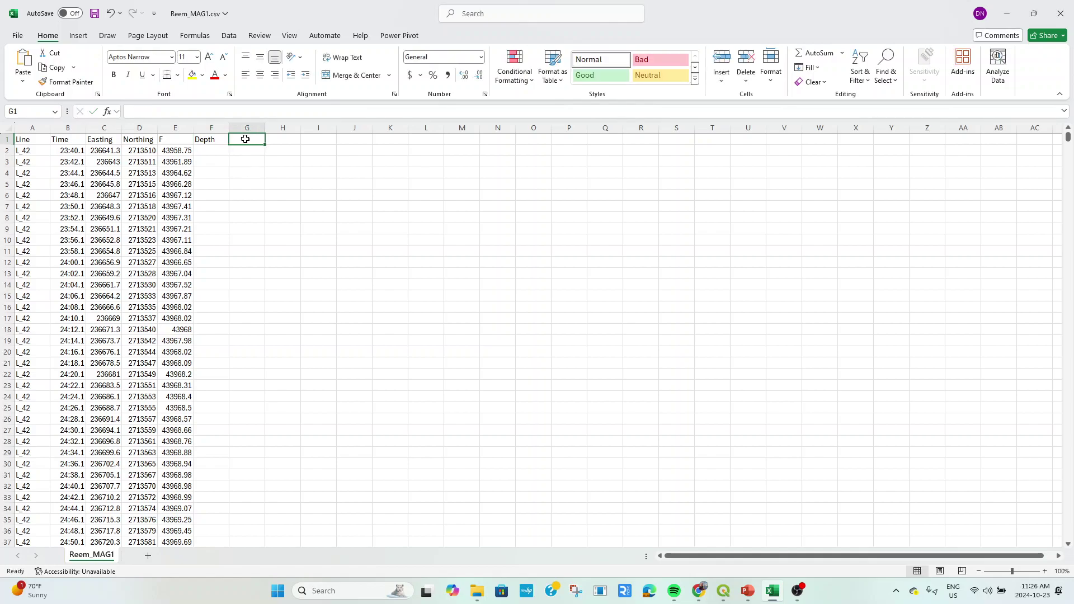
pyautogui.write('Alt')
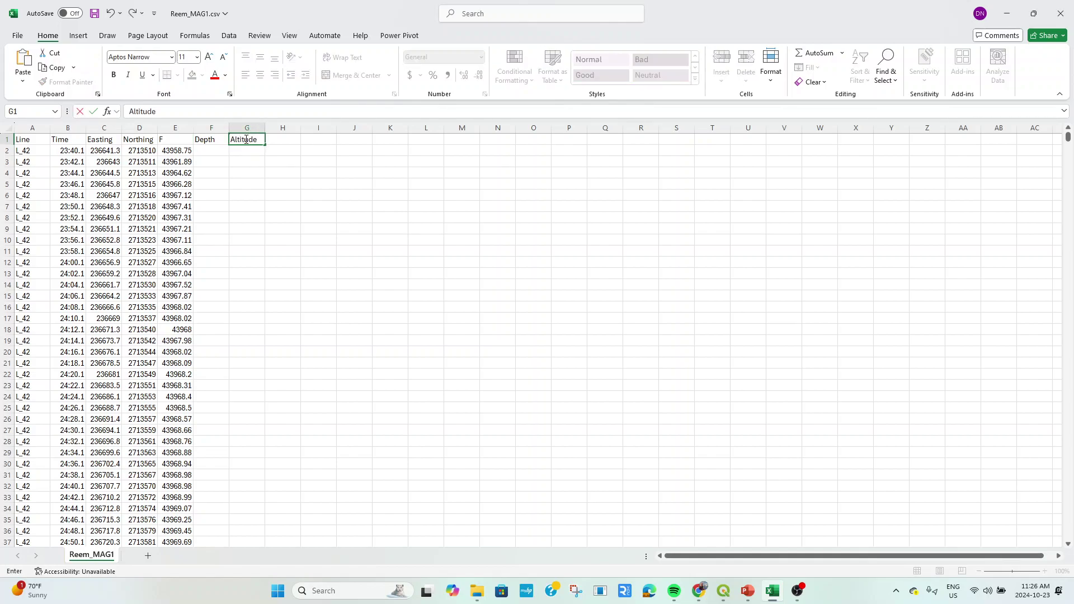
pyautogui.write('itude')
pyautogui.click(280, 139)
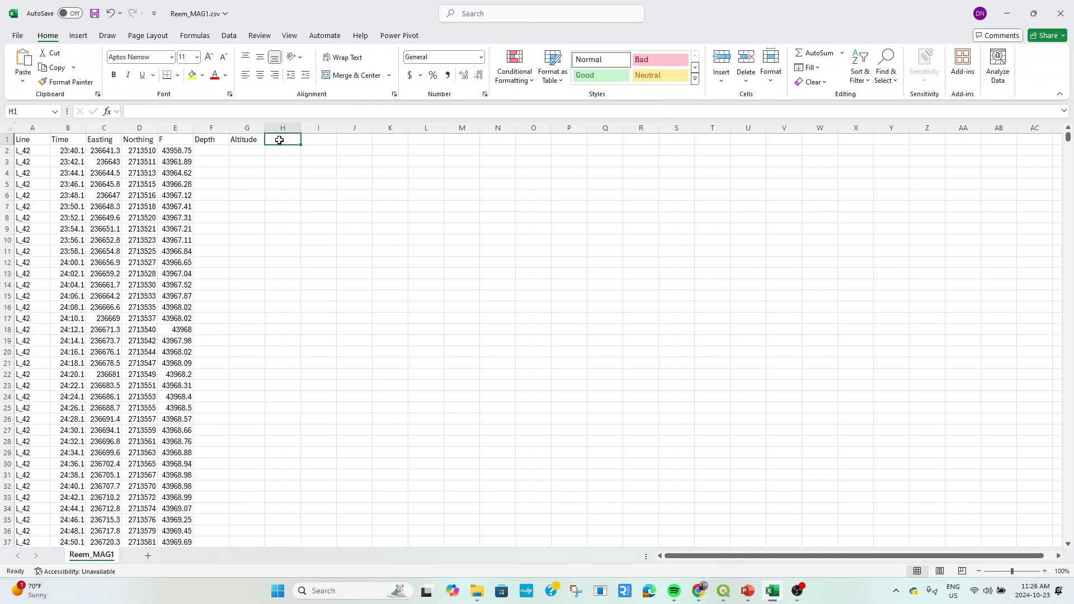
pyautogui.write('E')
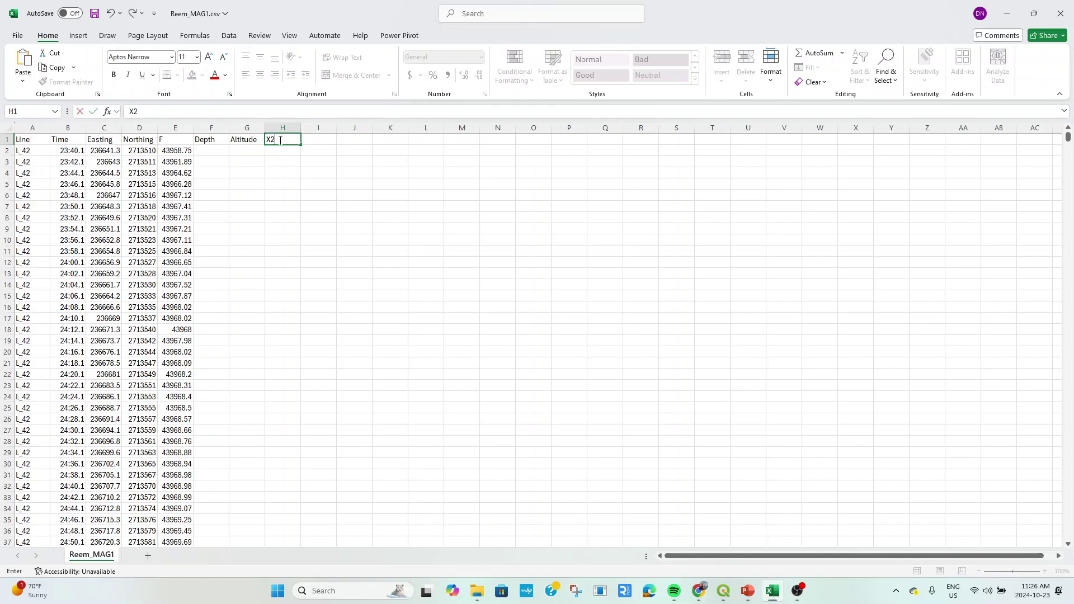
pyautogui.write('2')
pyautogui.click(311, 140)
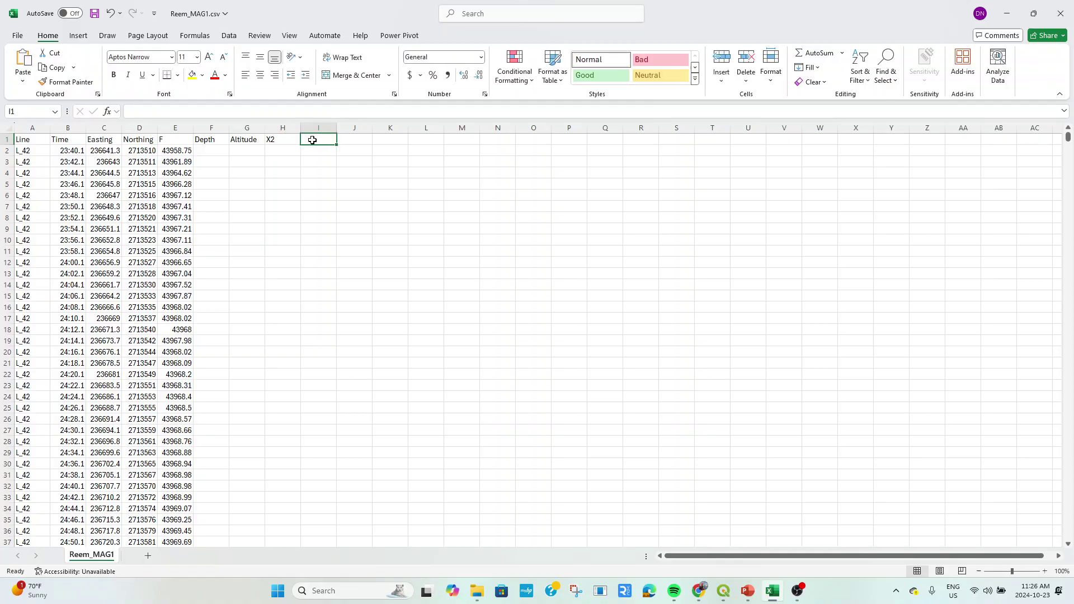
pyautogui.write('Y2')
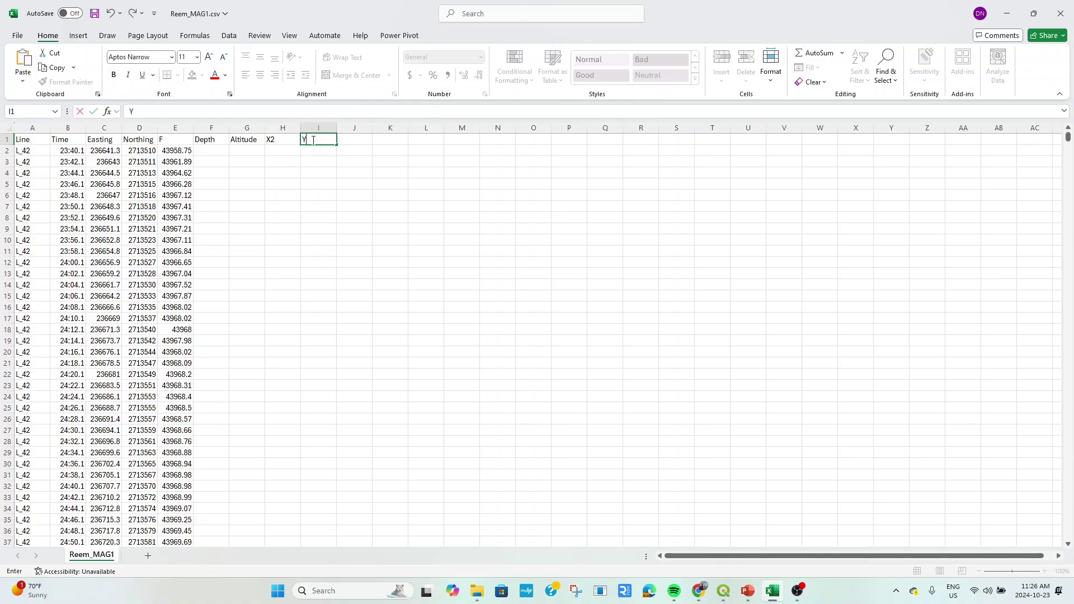
pyautogui.click(275, 140)
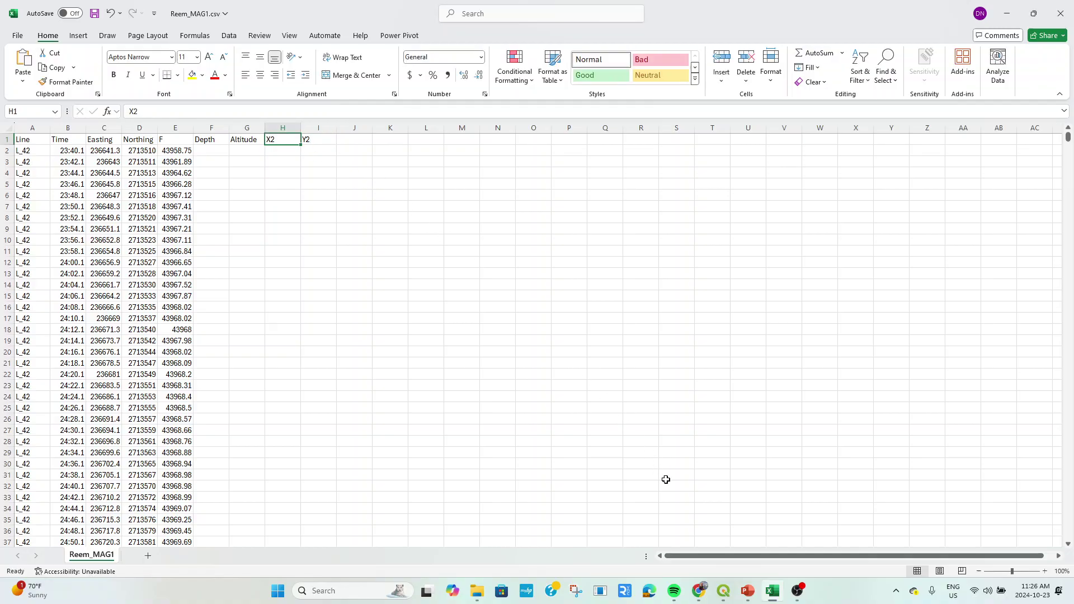
pyautogui.click(740, 589)
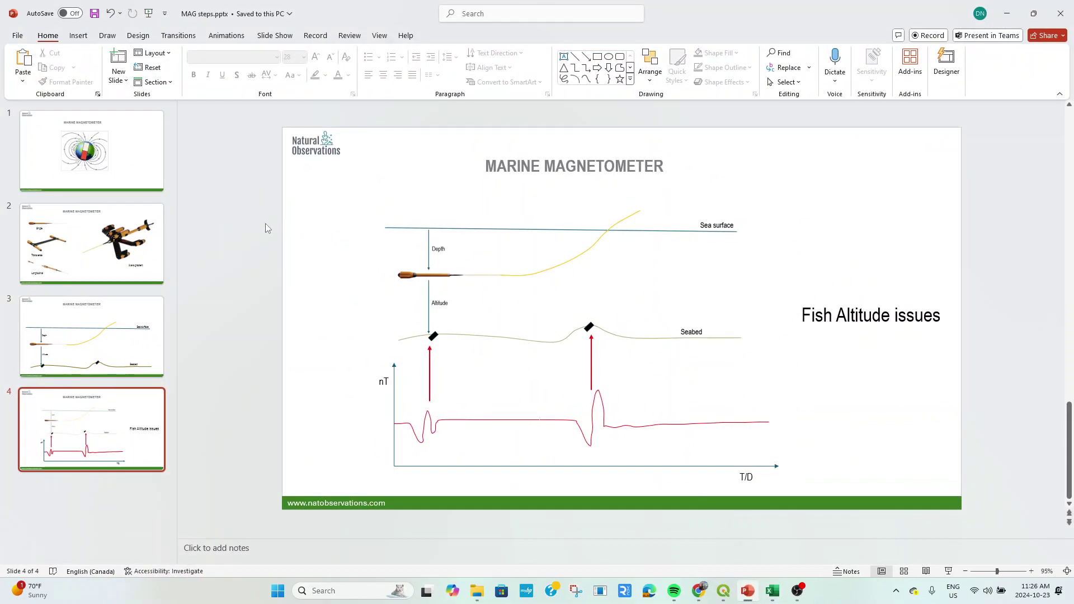
# View slide 2 on magnetometer types, then slide 3's depth and altitude diagram.
pyautogui.click(108, 235)
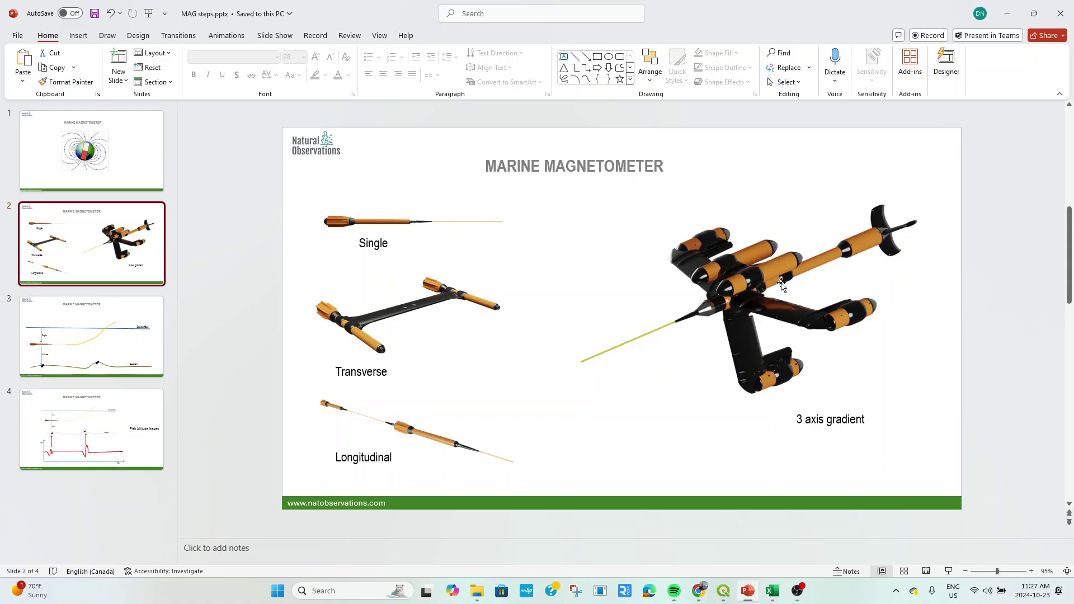
pyautogui.click(74, 338)
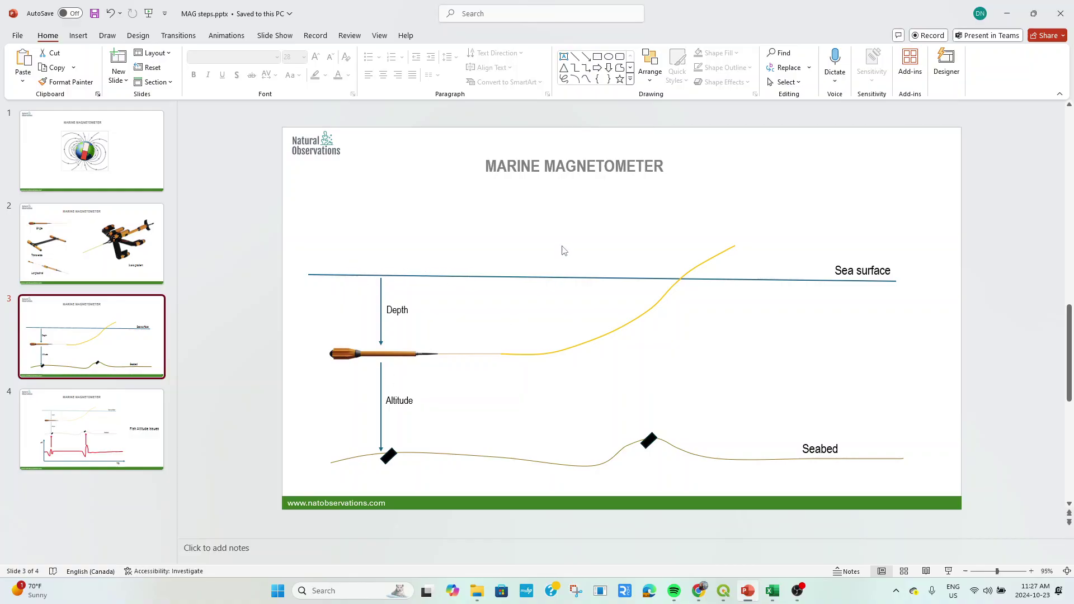
# Back in Excel, delete columns F:I (Depth, Altitude, X2, Y2).
pyautogui.click(1007, 14)
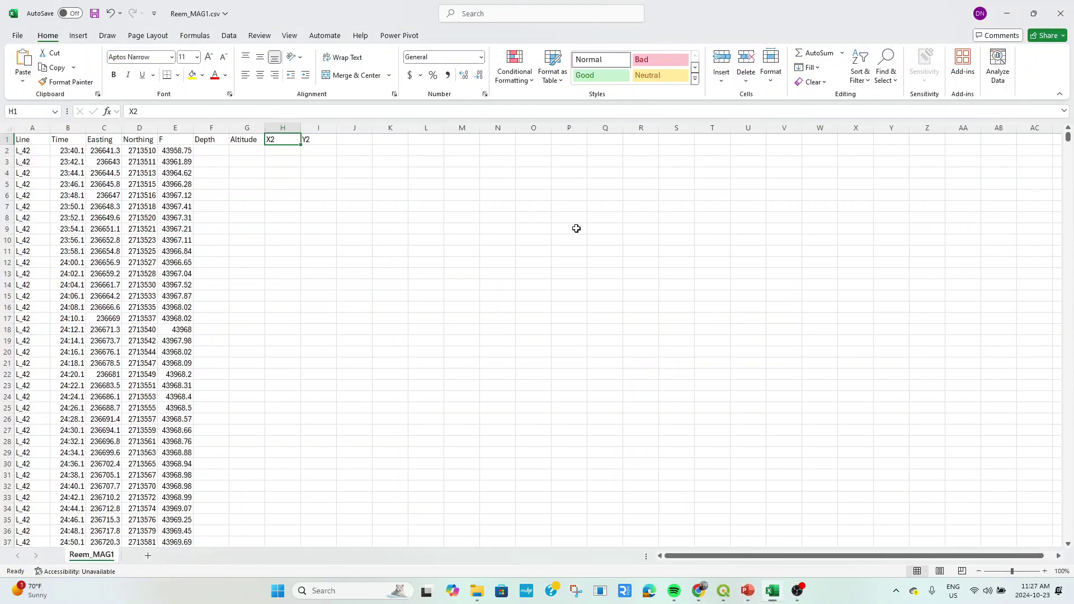
pyautogui.click(216, 183)
pyautogui.moveTo(34, 139); pyautogui.dragTo(179, 161)
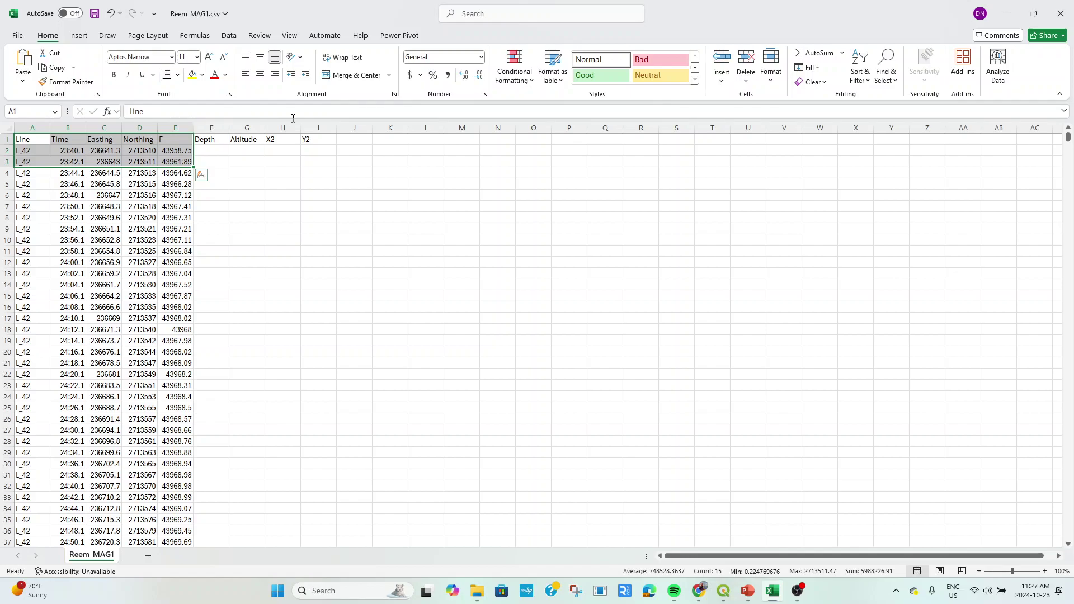
pyautogui.moveTo(212, 127); pyautogui.dragTo(314, 131)
pyautogui.rightClick(314, 131)
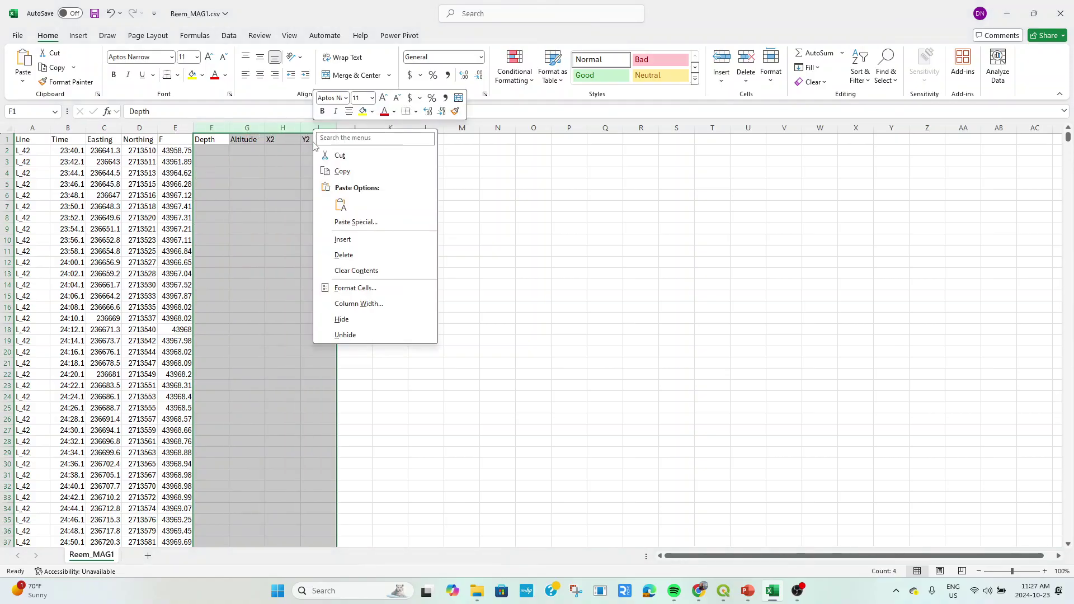
pyautogui.click(344, 254)
# Save Reem_MAG1.csv and minimize Excel to the desktop.
pyautogui.click(285, 240)
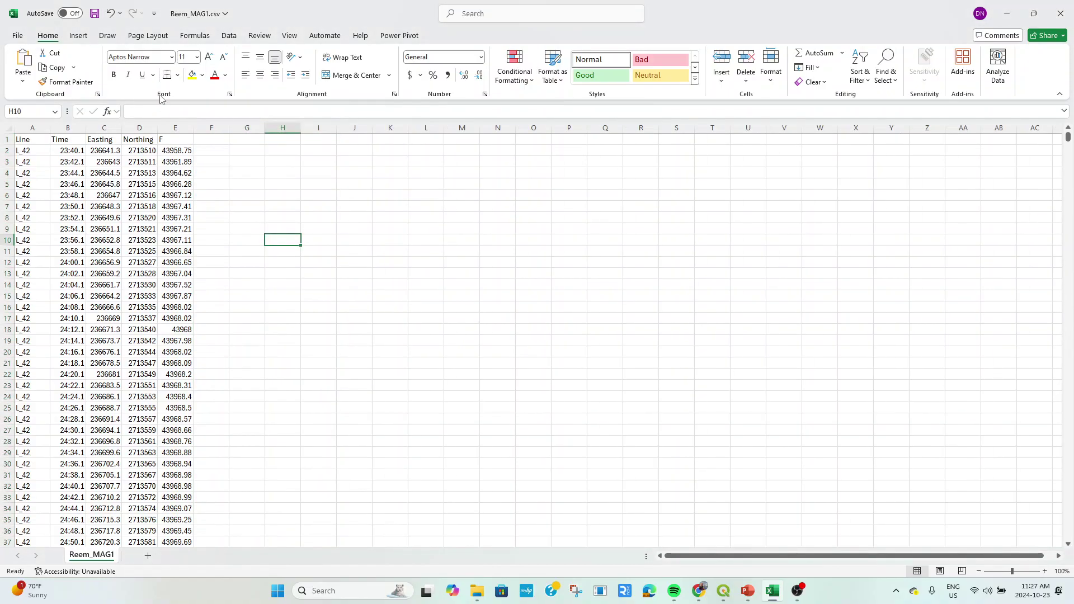
pyautogui.click(94, 14)
pyautogui.click(1006, 13)
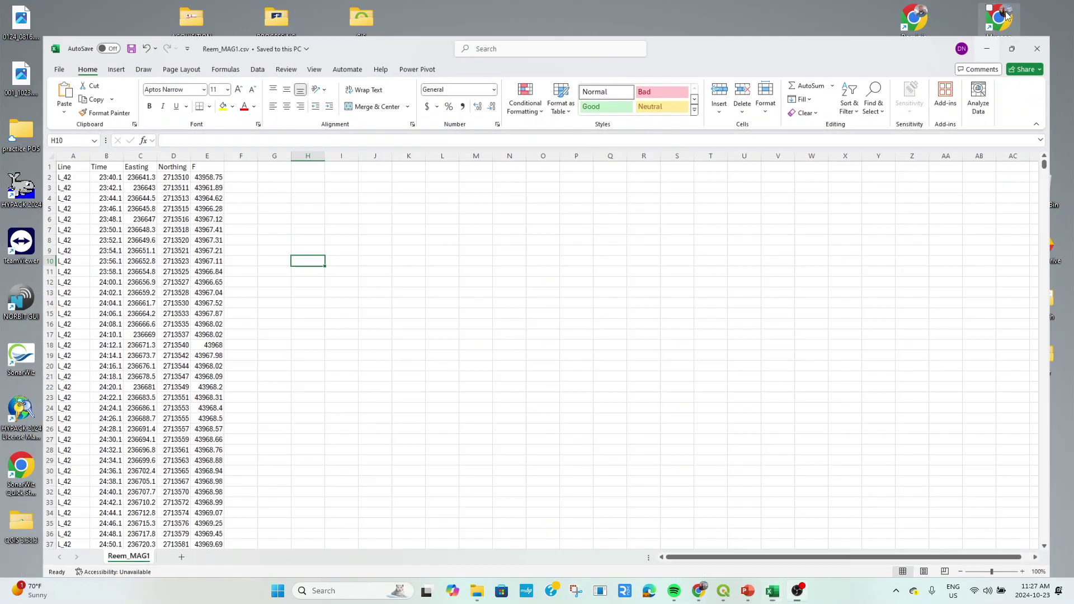
# Return to QGIS and choose Layer > Add Layer > Add Delimited Text Layer.
pyautogui.click(723, 591)
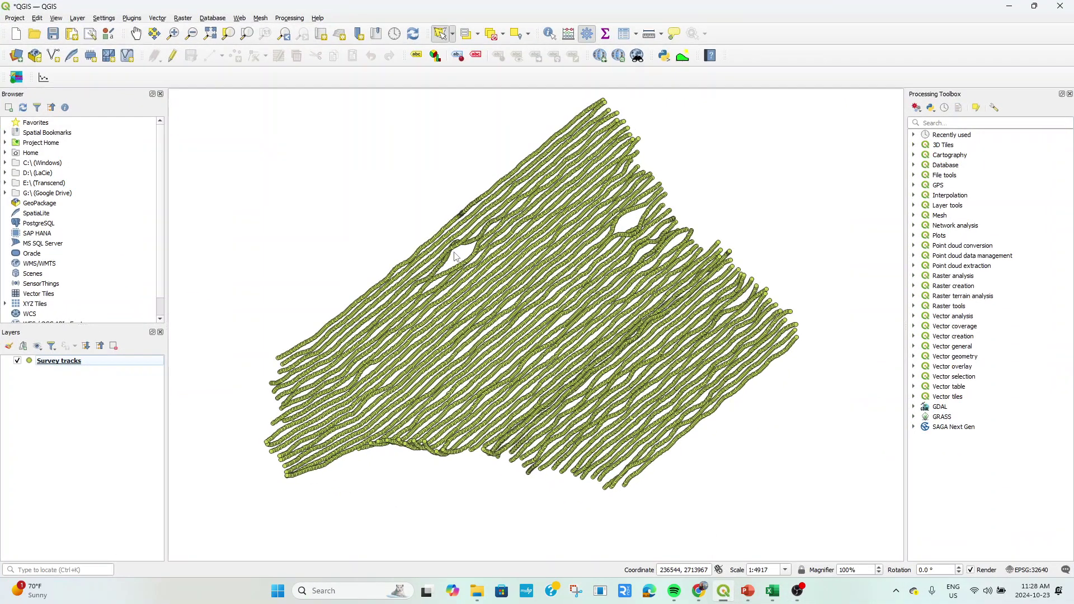
pyautogui.click(78, 18)
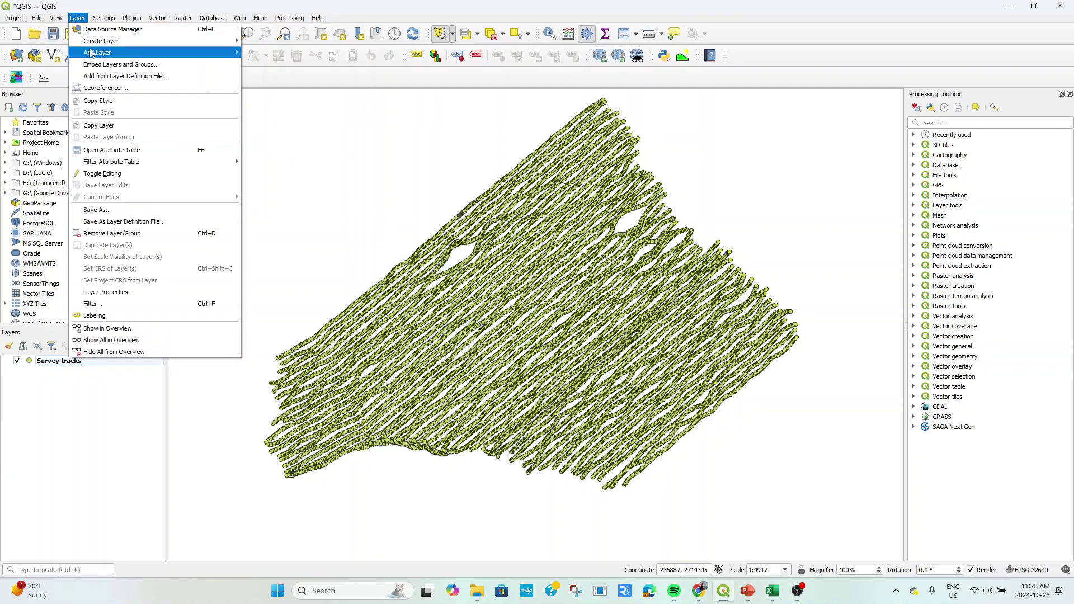
pyautogui.moveTo(101, 53)
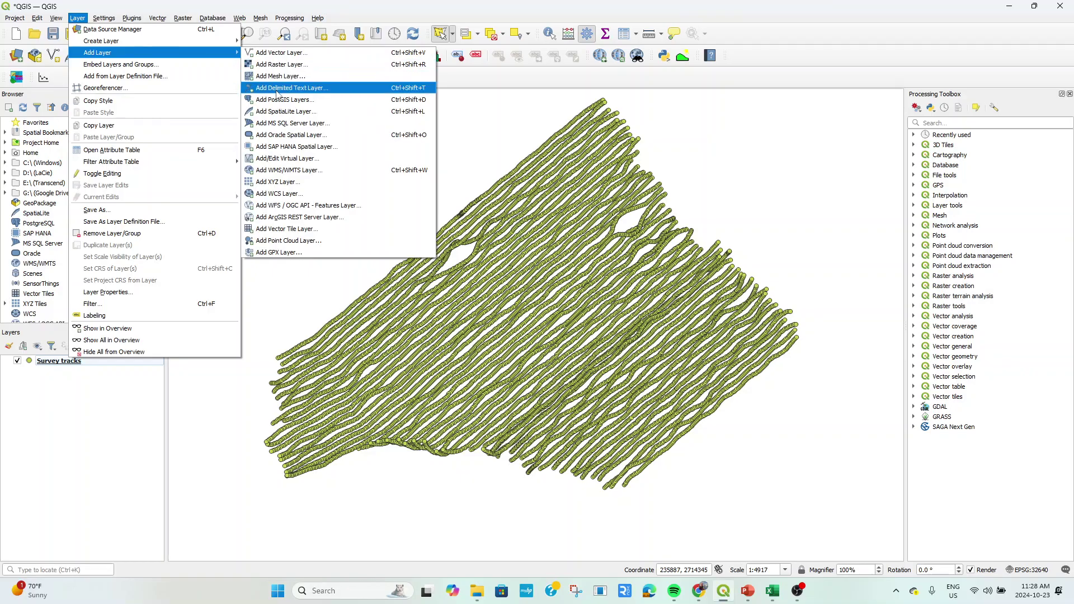
pyautogui.click(276, 91)
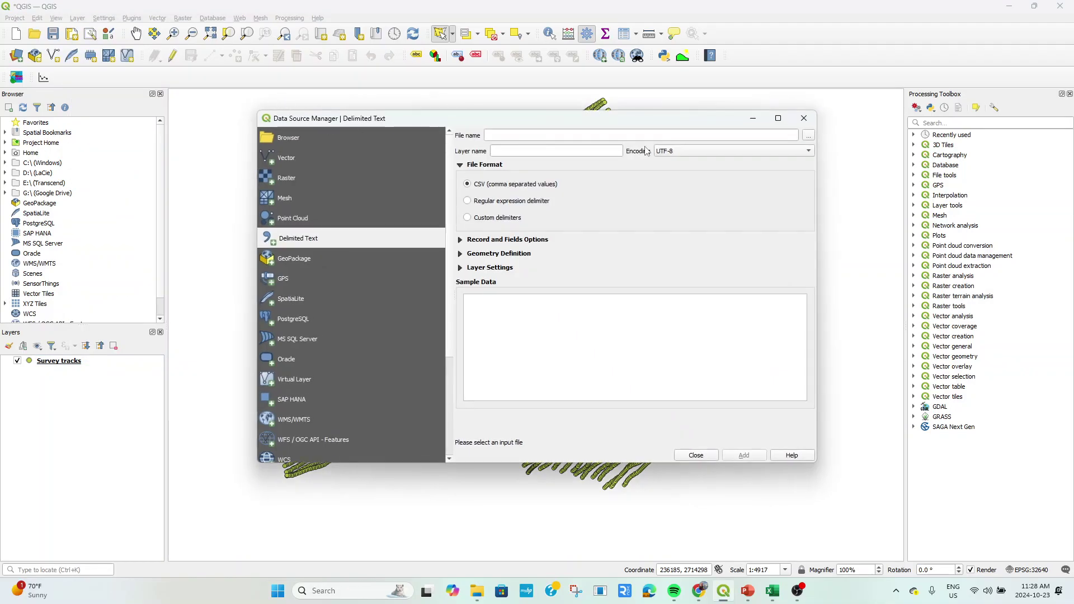
# Choose Reem_MAG1.csv as the delimited text file and maximize the import dialog.
pyautogui.click(808, 136)
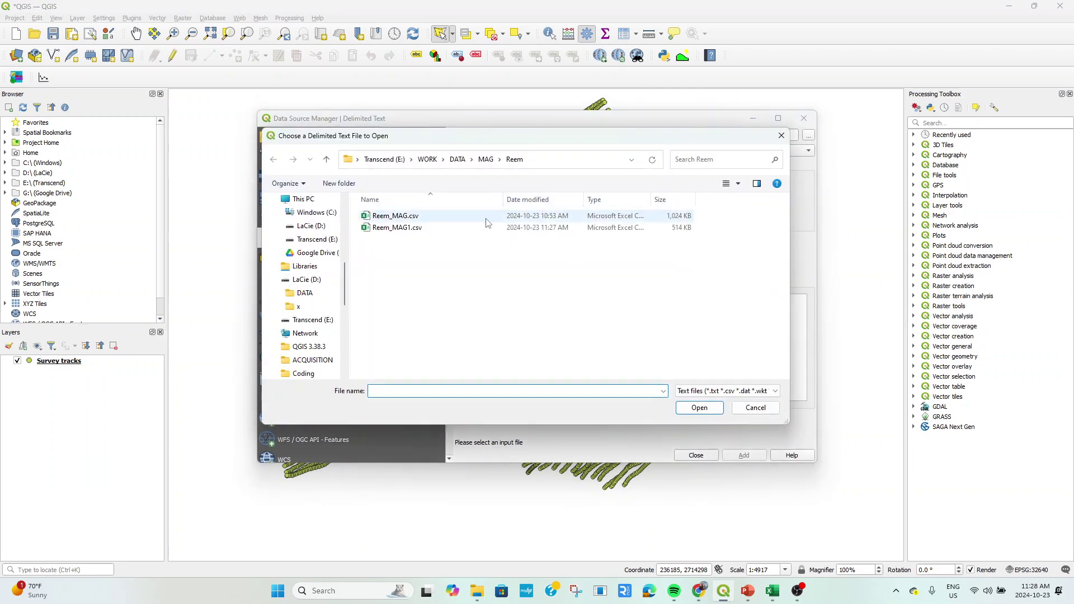
pyautogui.click(401, 229)
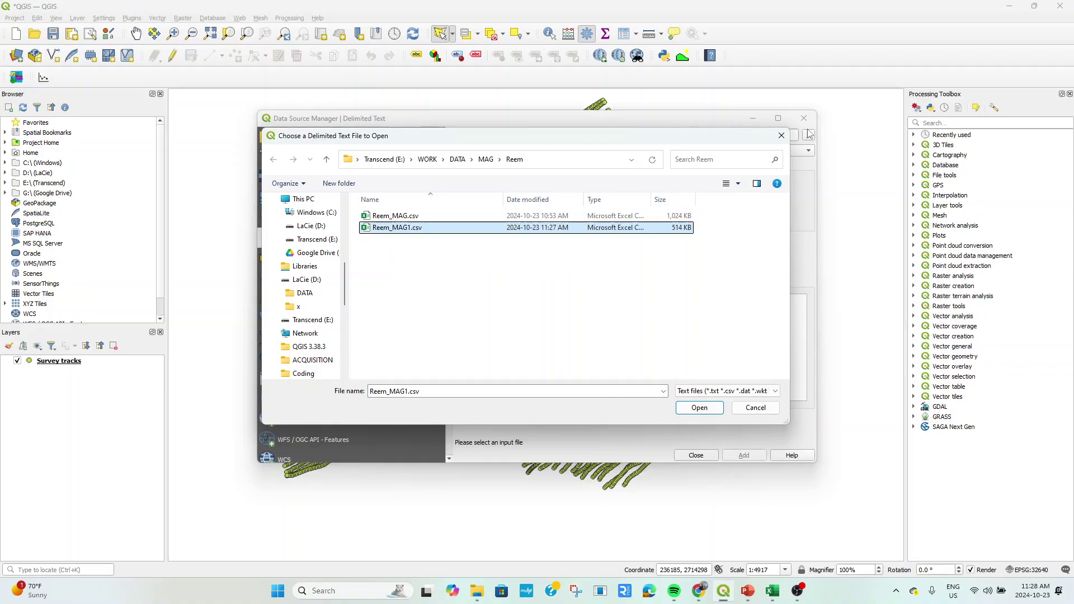
pyautogui.click(699, 407)
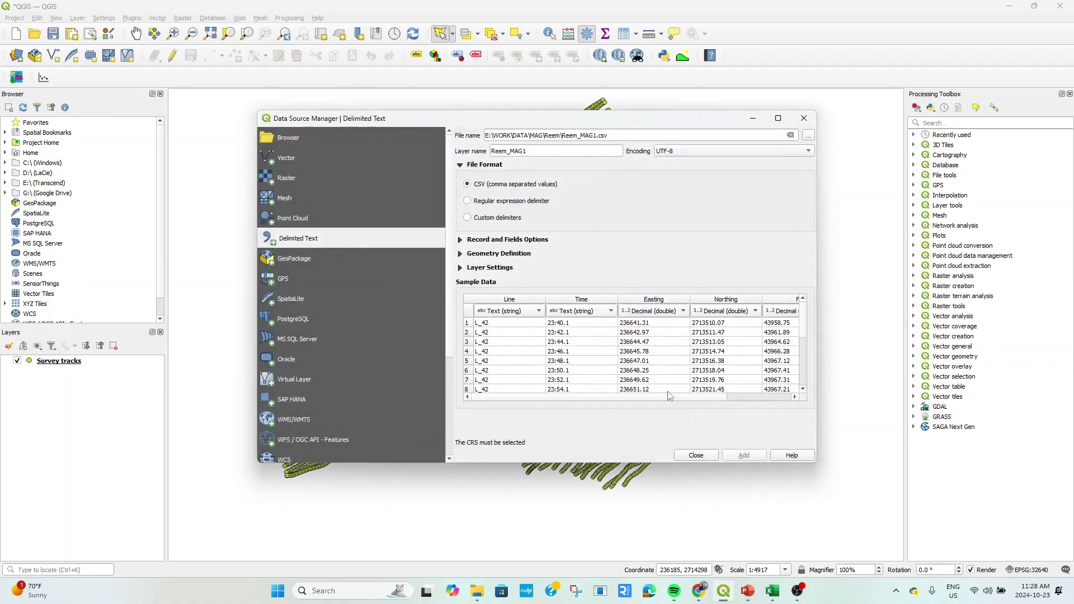
pyautogui.click(778, 118)
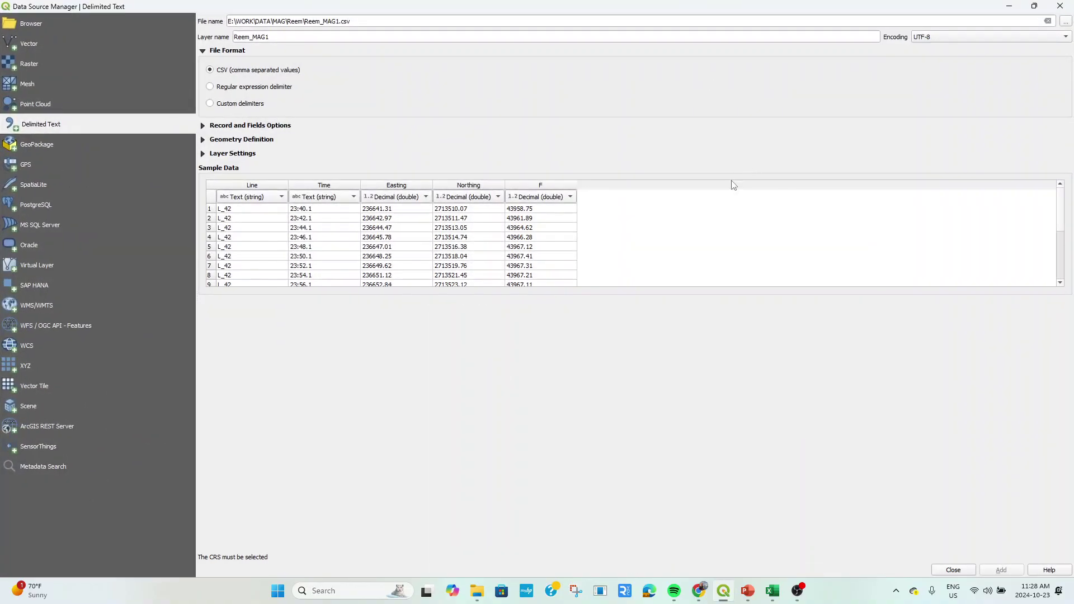
# Set the point geometry to CRS EPSG:32640 with column F as the Z field.
pyautogui.click(203, 140)
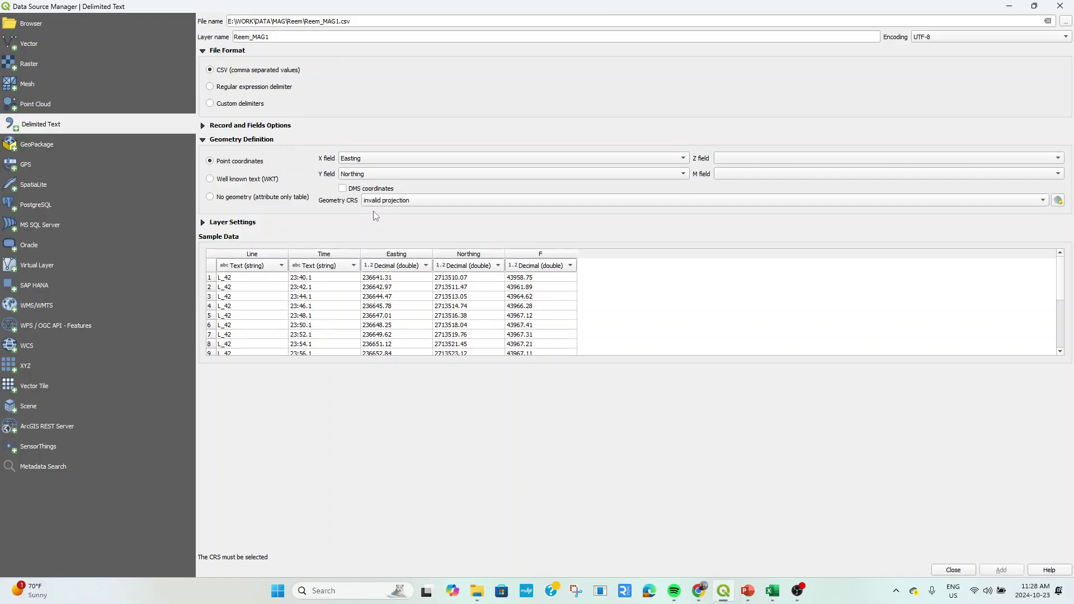
pyautogui.click(393, 203)
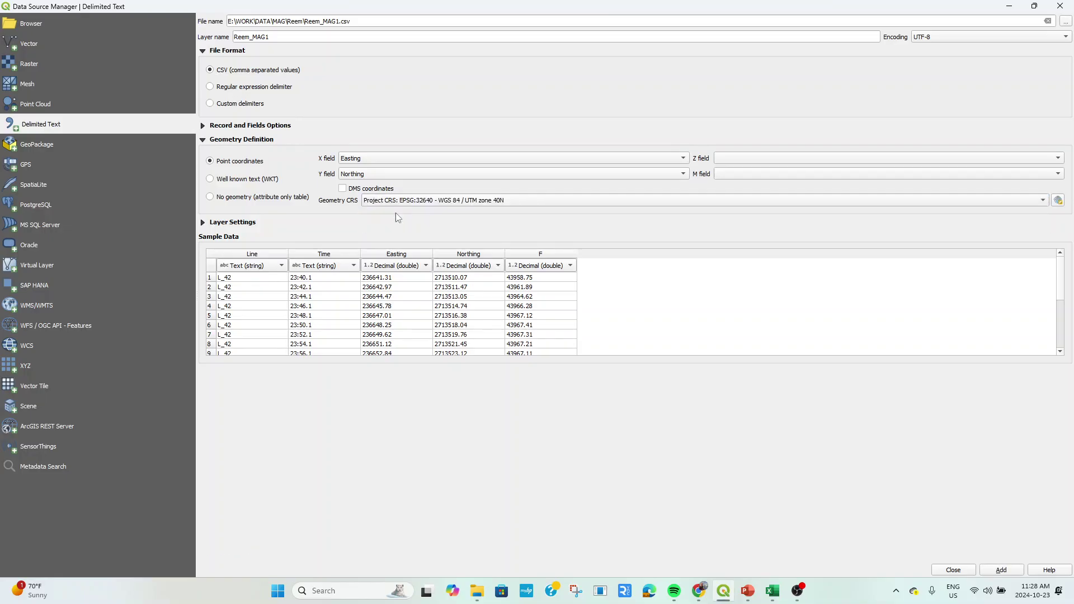
pyautogui.press('ctrl')
pyautogui.click(721, 163)
pyautogui.click(724, 217)
# Close the Data Source Manager and zoom in and out over the survey track points.
pyautogui.click(1060, 7)
pyautogui.scroll(3, 557, 285)
pyautogui.scroll(-3, 556, 285)
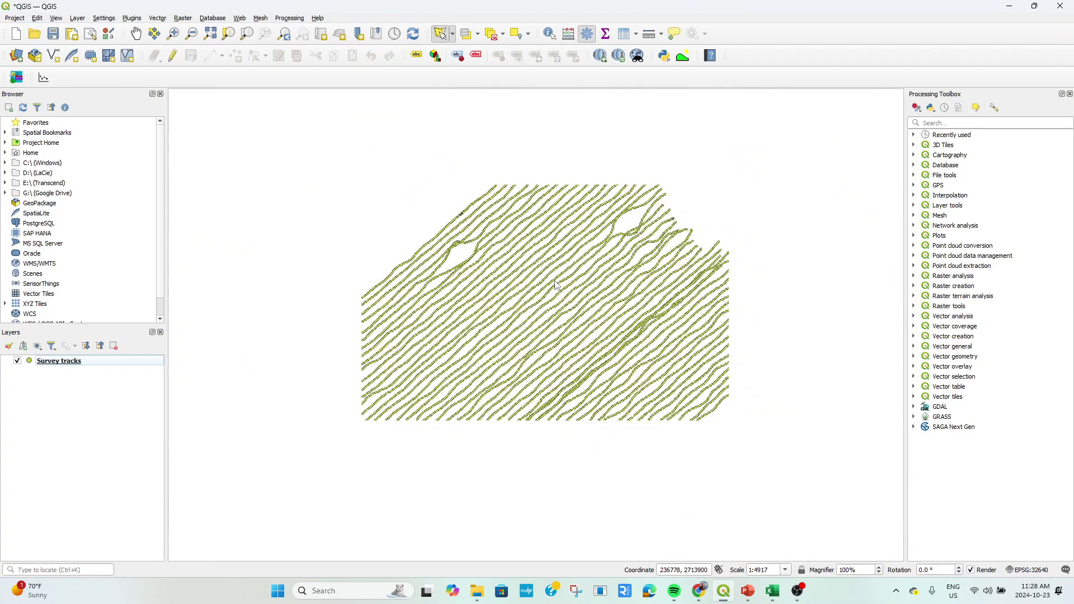
pyautogui.scroll(3, 467, 235)
pyautogui.scroll(-3, 470, 219)
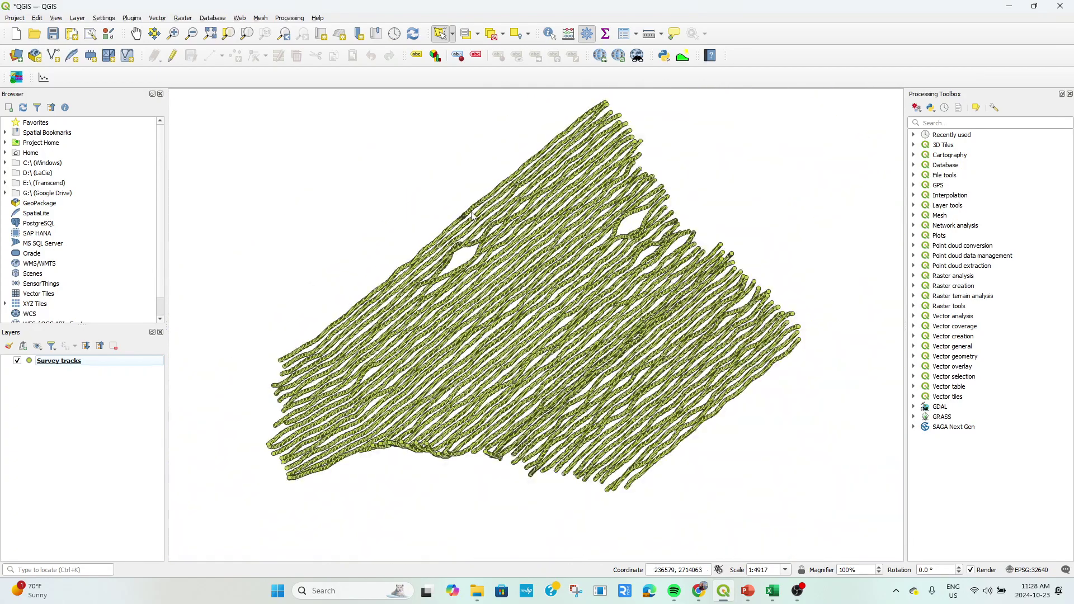
pyautogui.scroll(3, 471, 215)
pyautogui.scroll(-3, 473, 214)
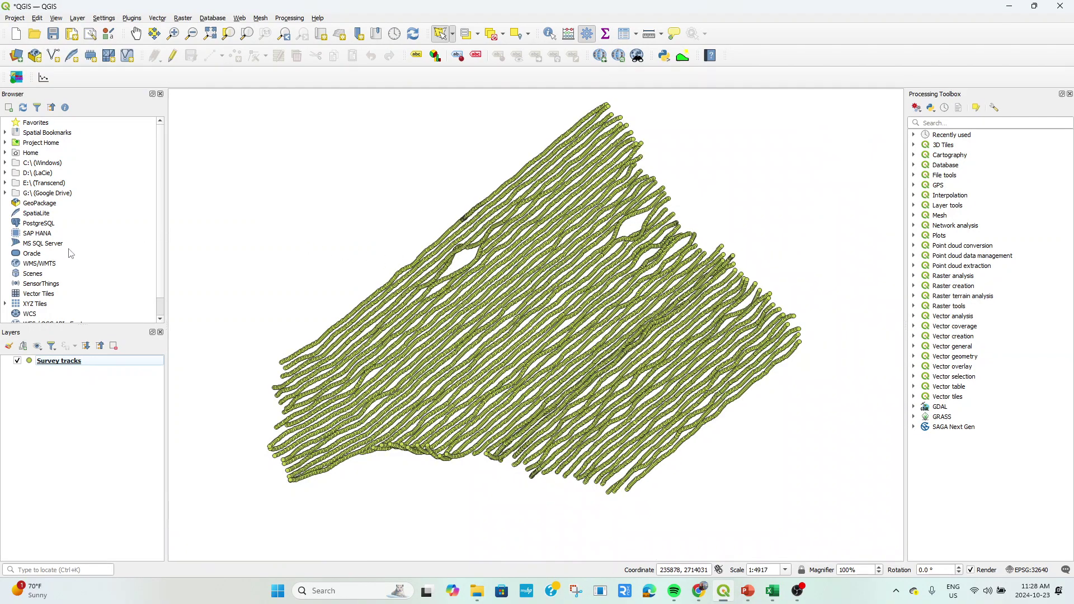
pyautogui.scroll(-1, 22, 308)
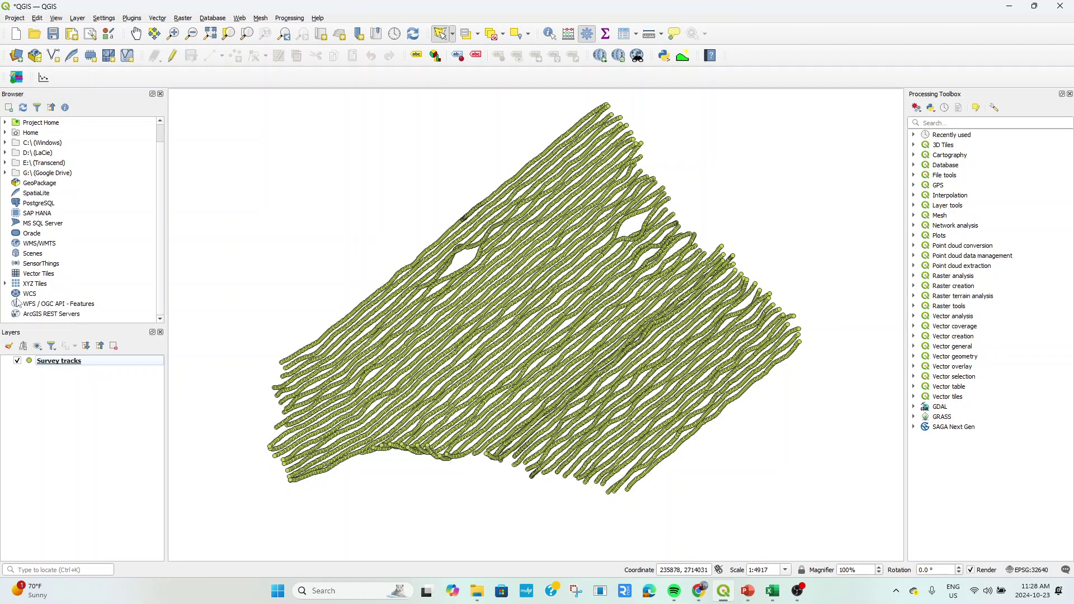
# Add the OpenStreetMap XYZ tile basemap and move it beneath Survey tracks.
pyautogui.click(5, 284)
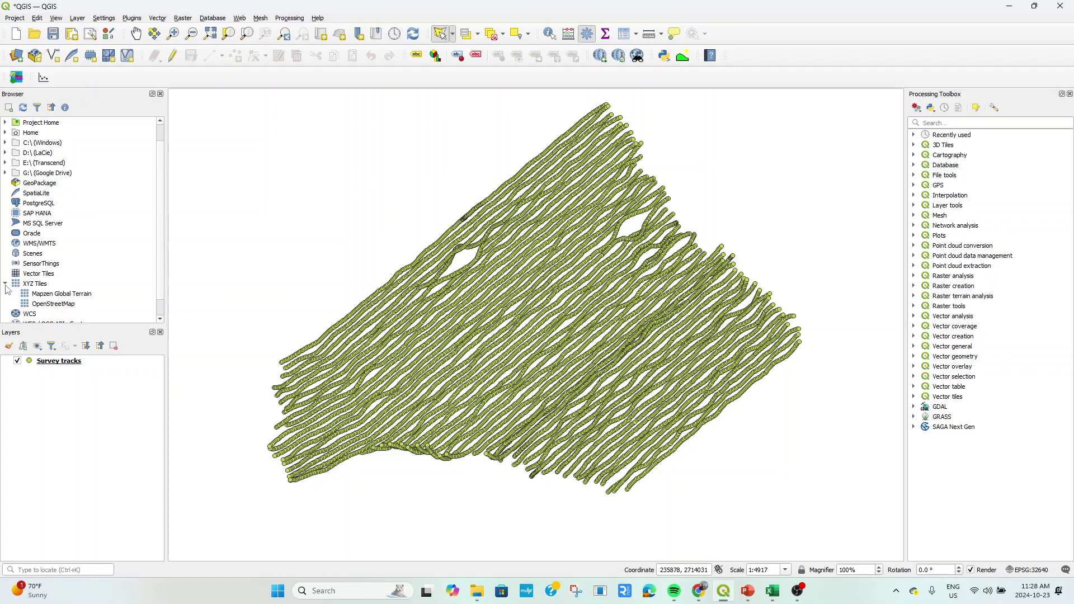
pyautogui.doubleClick(35, 304)
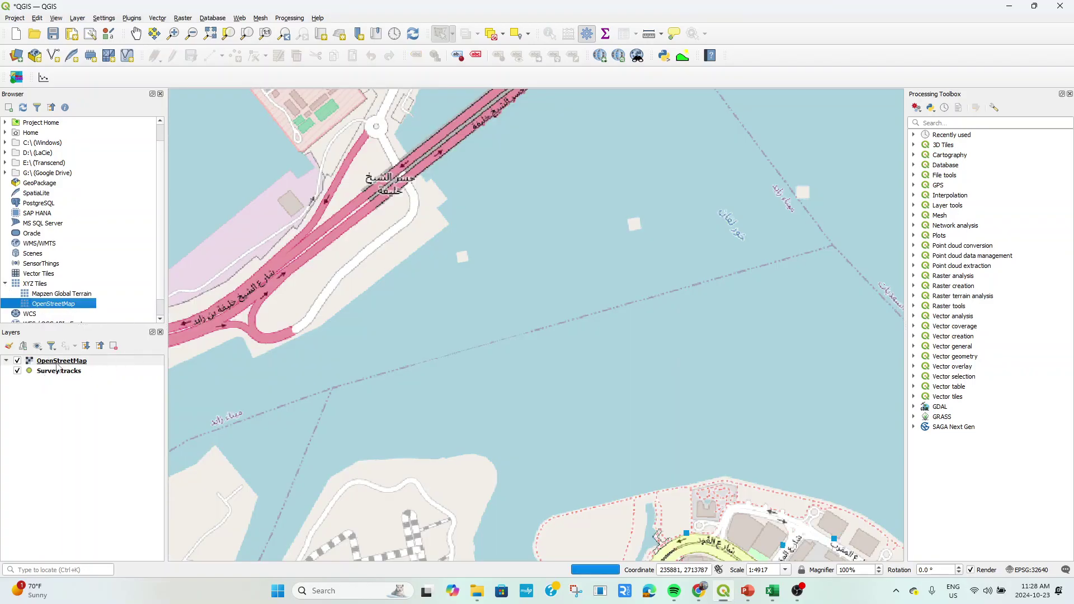
pyautogui.moveTo(57, 366); pyautogui.dragTo(58, 387)
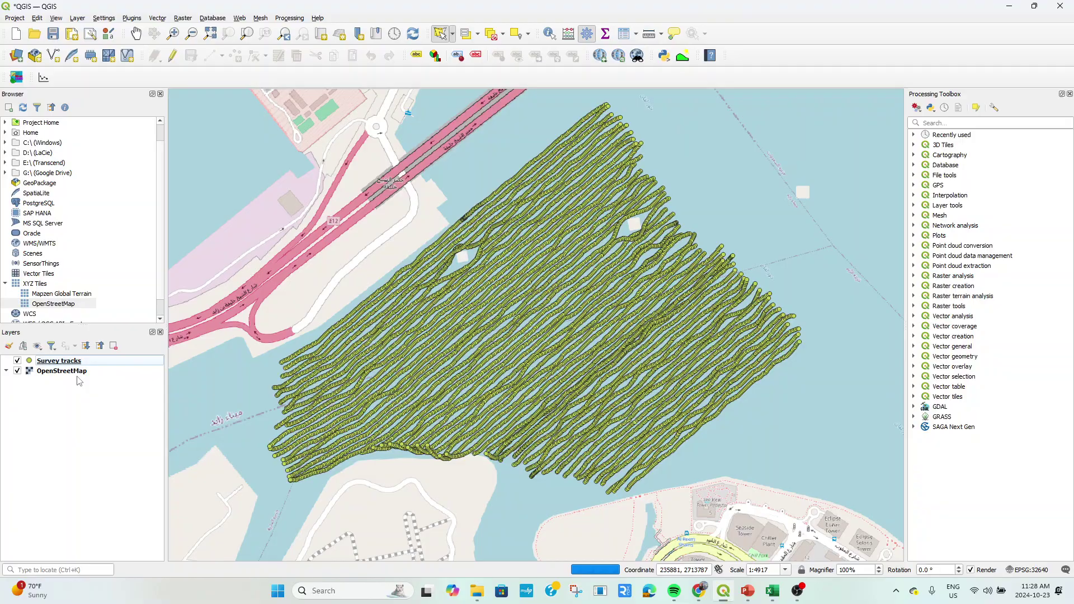
pyautogui.rightClick(43, 370)
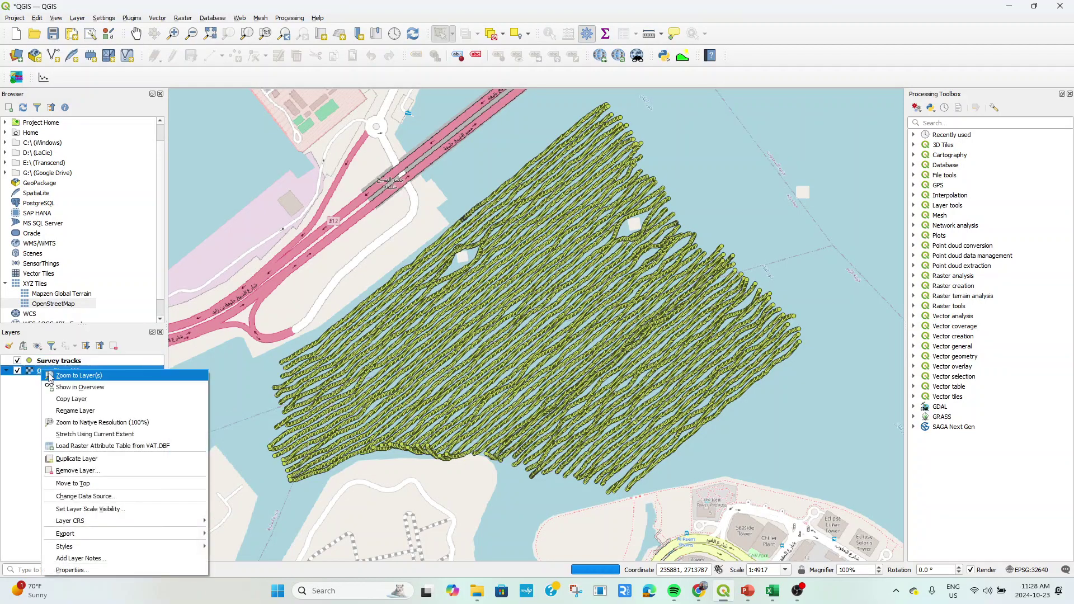
# Remove the OpenStreetMap layer after confirming, then zoom around the Survey tracks.
pyautogui.click(69, 472)
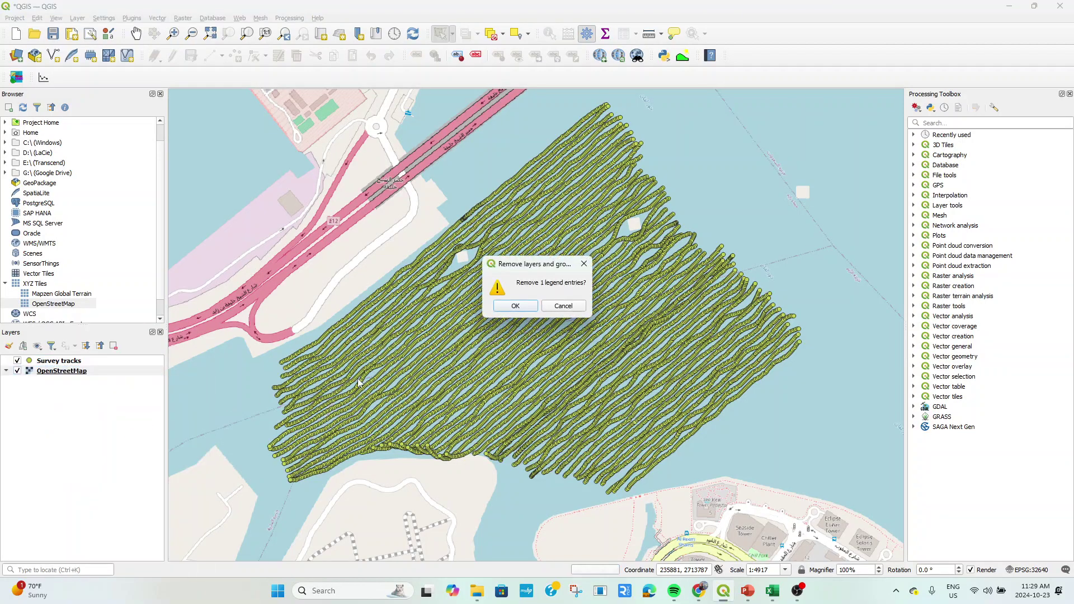
pyautogui.click(512, 307)
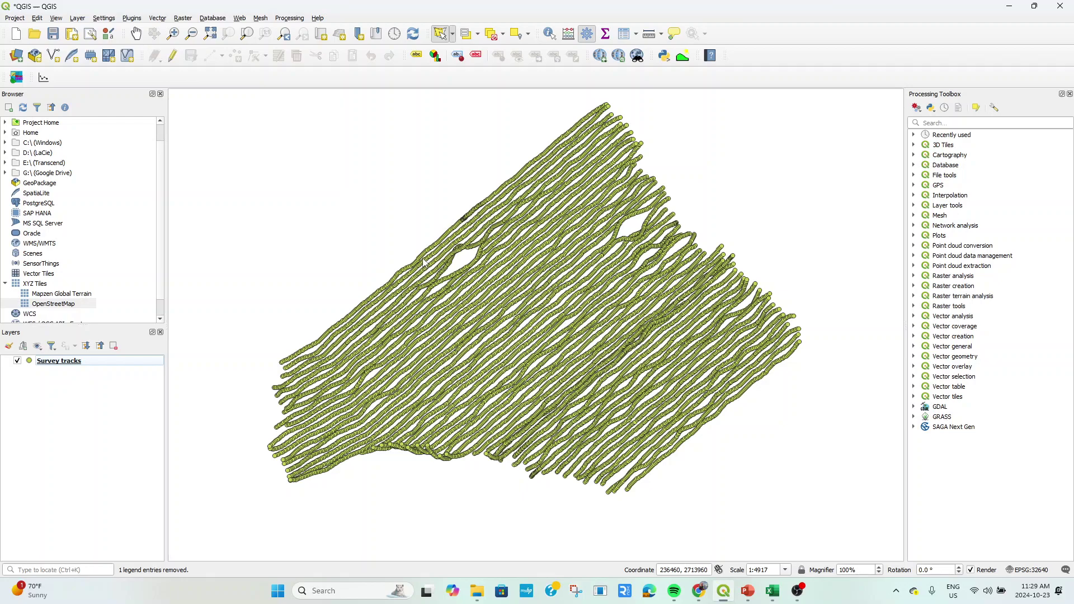
pyautogui.scroll(3, 431, 254)
pyautogui.scroll(-2, 426, 251)
pyautogui.scroll(-1, 426, 252)
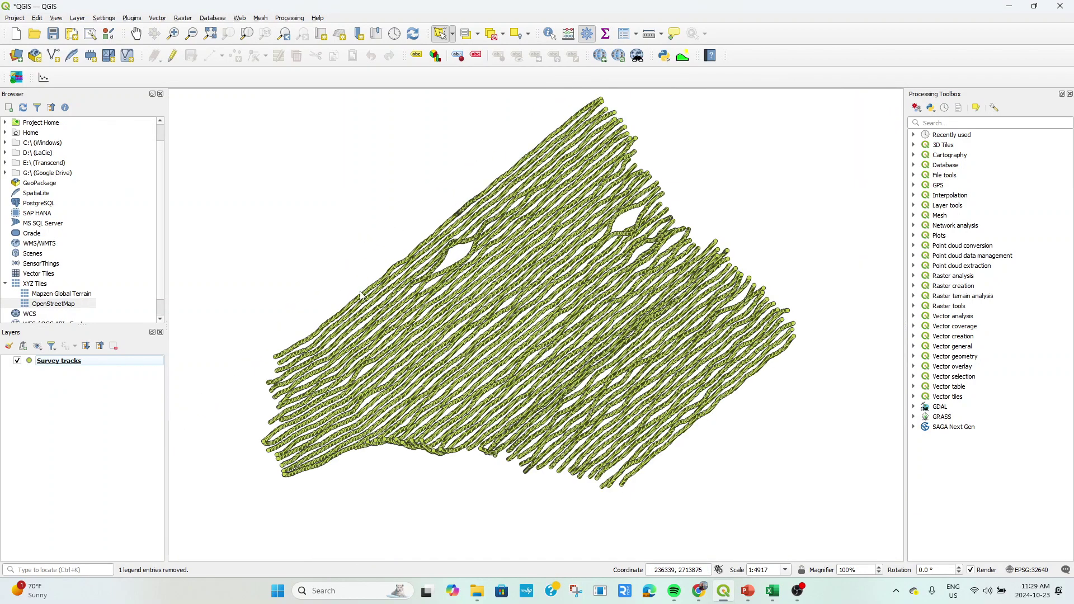
# Start exporting Survey tracks via Save Features As in ESRI Shapefile format.
pyautogui.rightClick(56, 362)
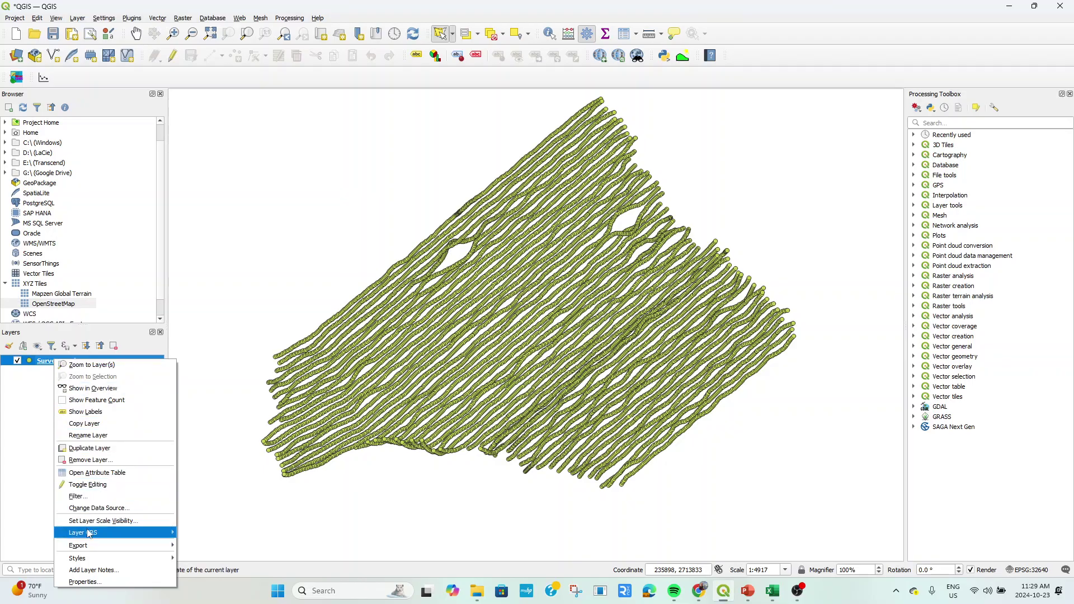
pyautogui.moveTo(90, 536)
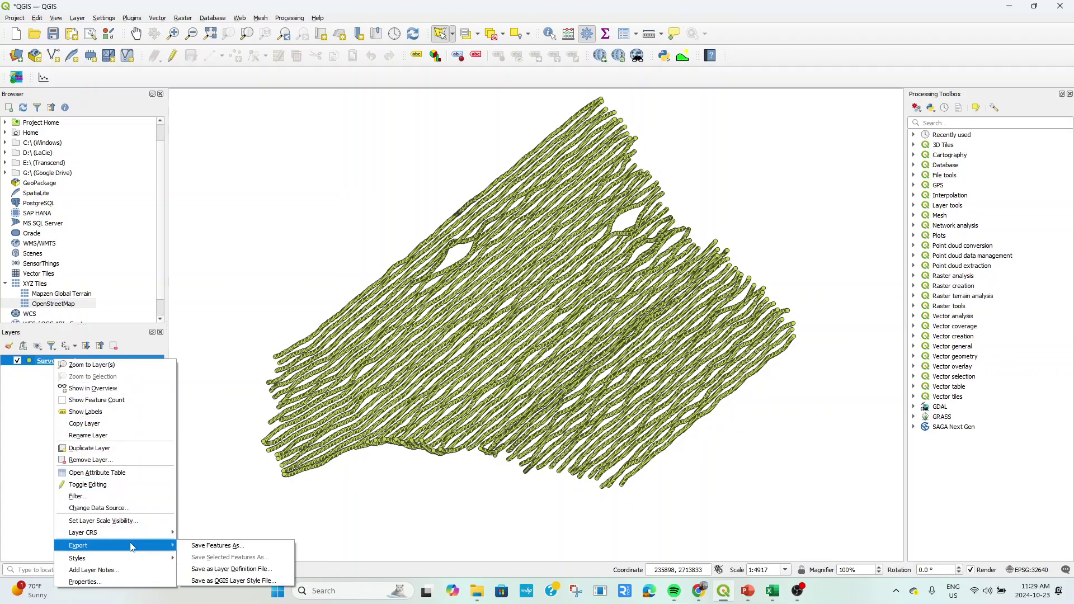
pyautogui.click(200, 547)
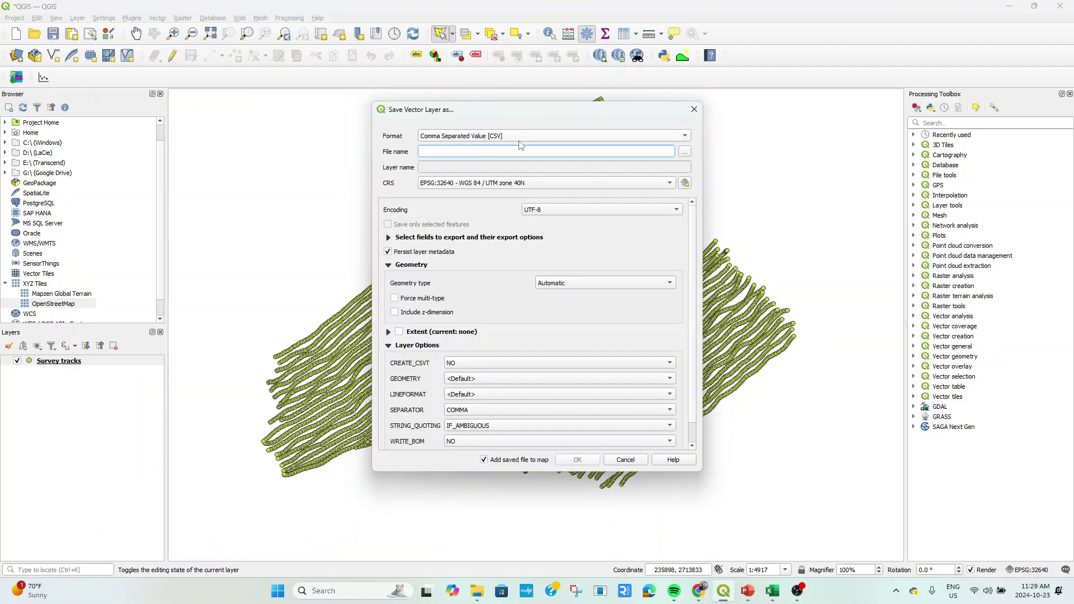
pyautogui.click(531, 139)
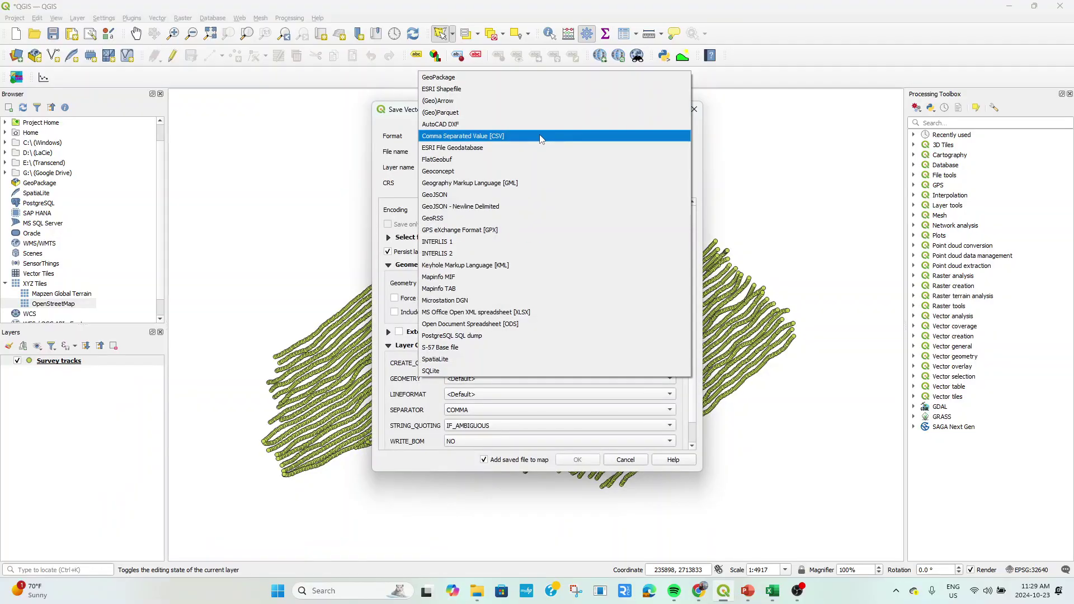
pyautogui.click(499, 91)
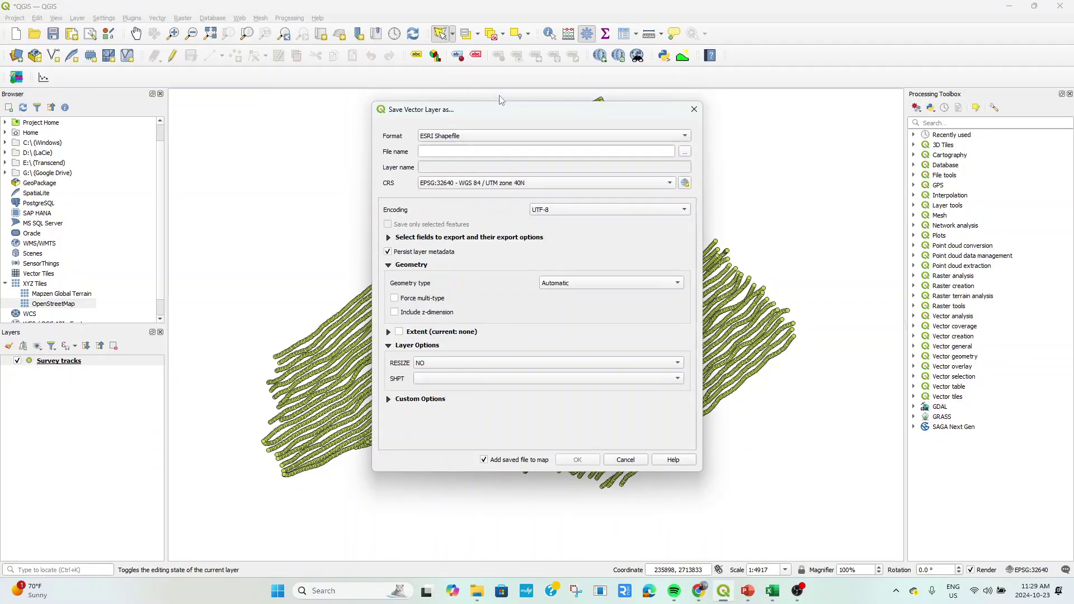
# Save the export as REEM.shp inside a newly created SHP folder.
pyautogui.click(685, 152)
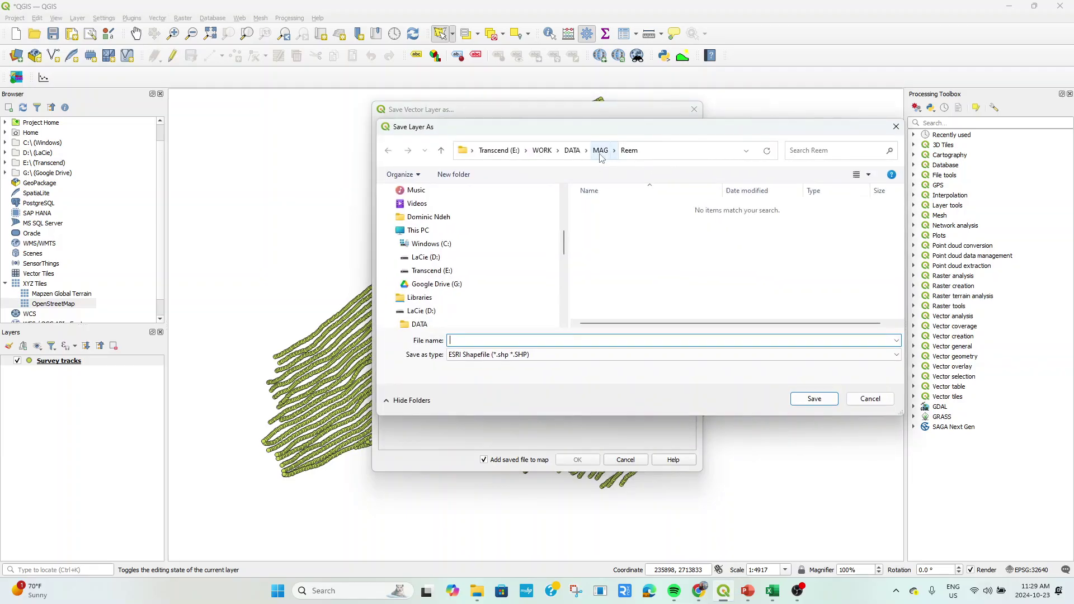
pyautogui.click(461, 180)
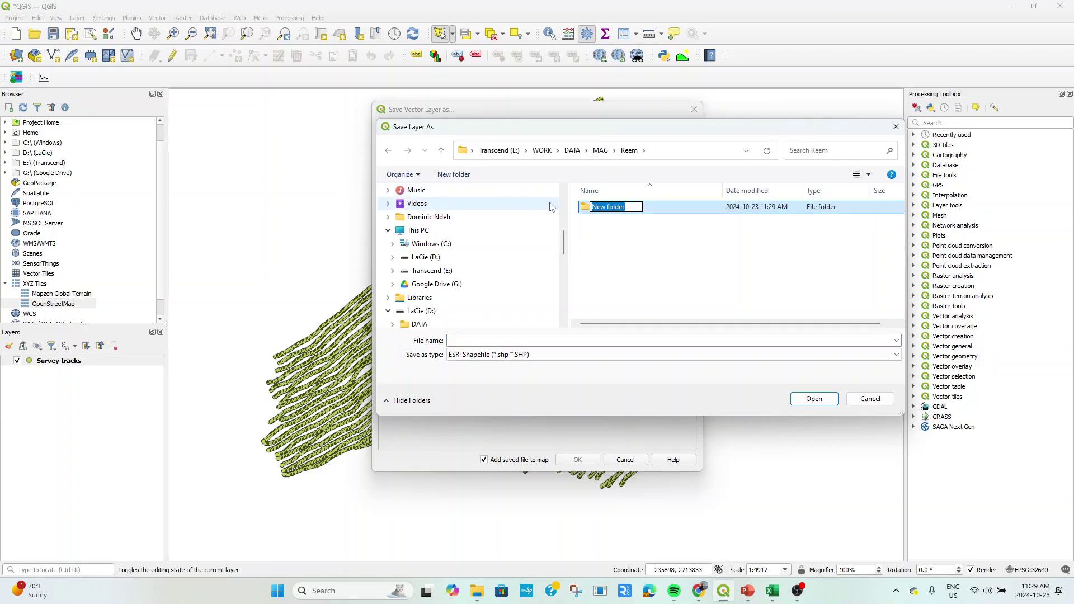
pyautogui.write('SHP')
pyautogui.press('Return')
pyautogui.doubleClick(598, 207)
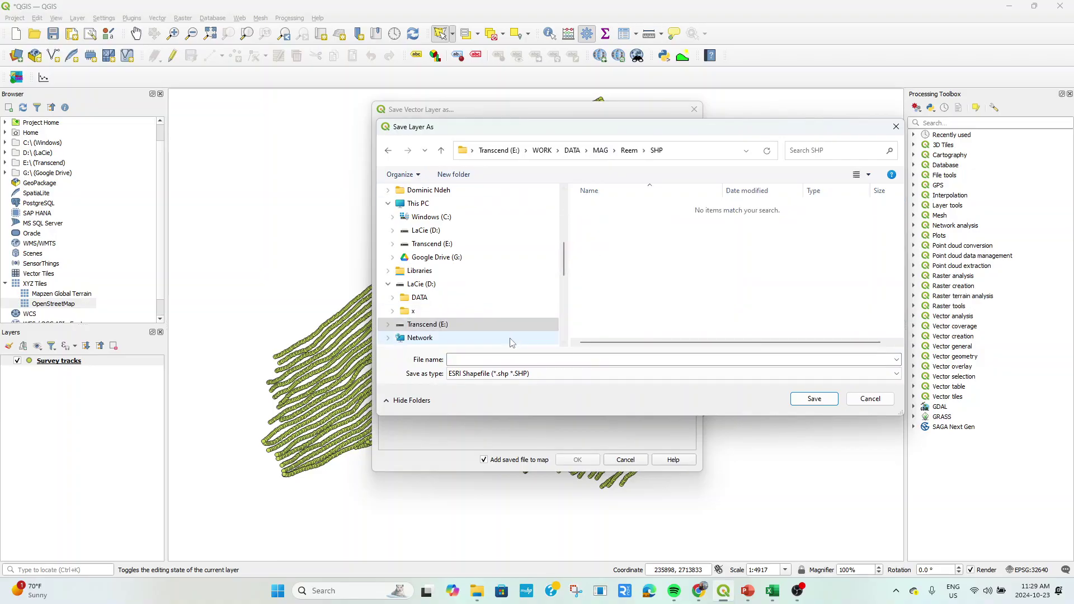
pyautogui.click(494, 360)
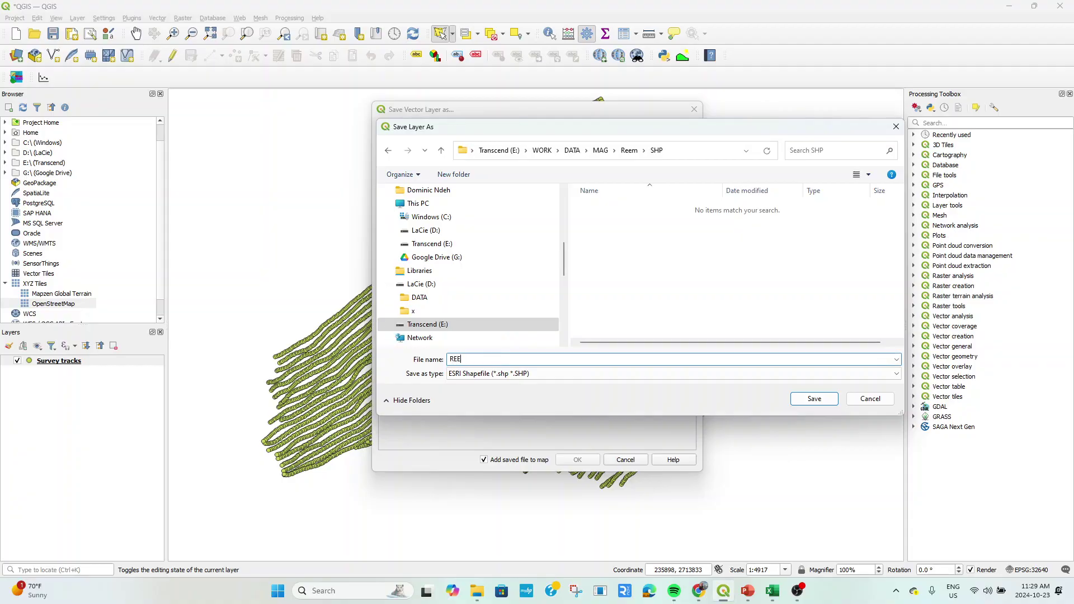
pyautogui.press('Return')
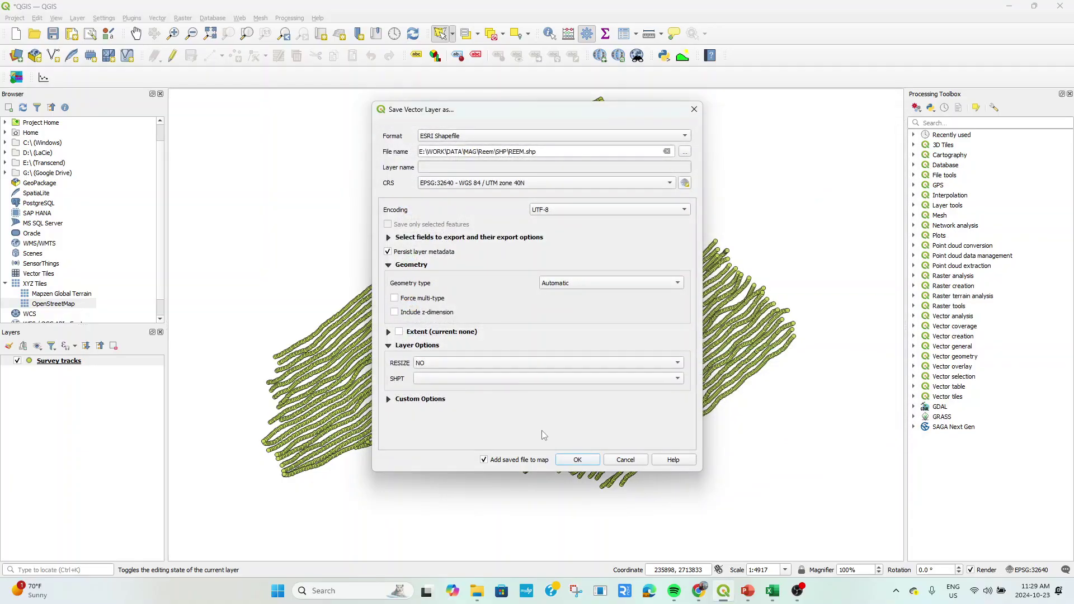
pyautogui.click(575, 459)
# Remove the original Survey tracks layer and select the new REEM layer.
pyautogui.rightClick(39, 371)
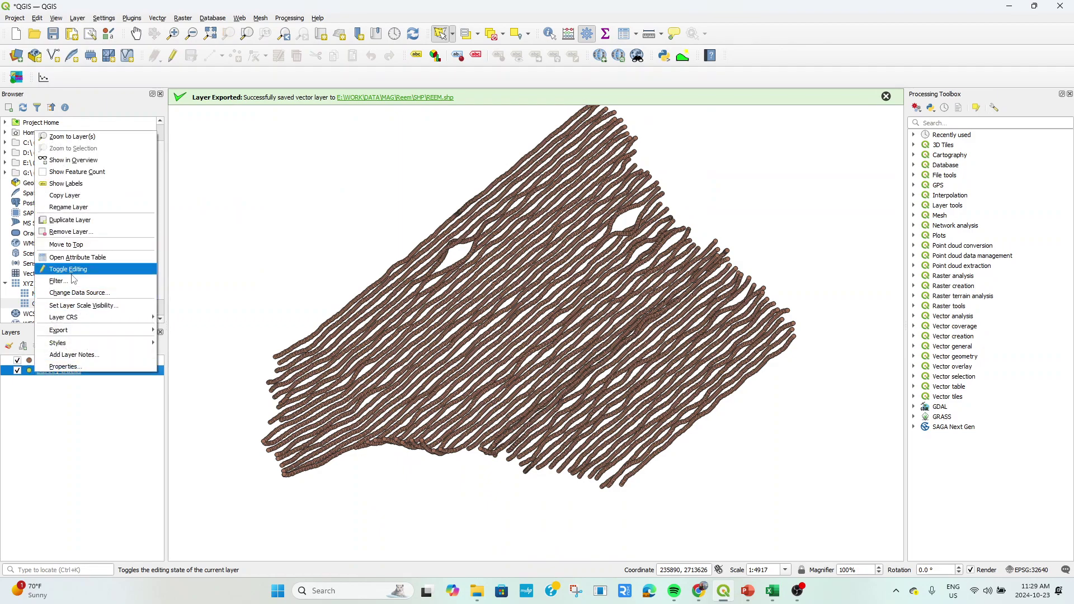
pyautogui.click(80, 233)
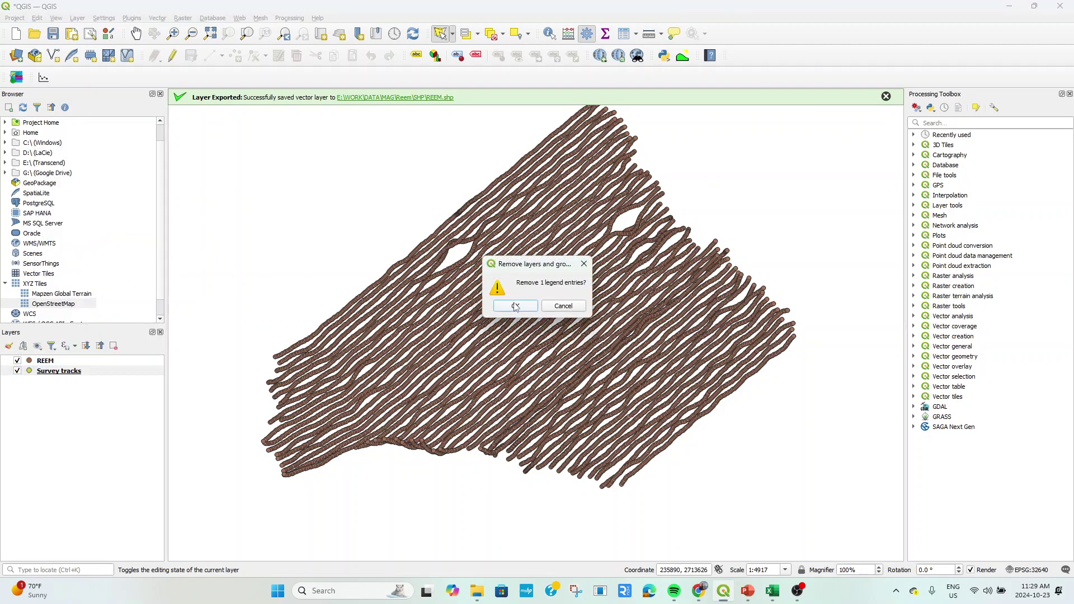
pyautogui.click(515, 306)
pyautogui.click(96, 361)
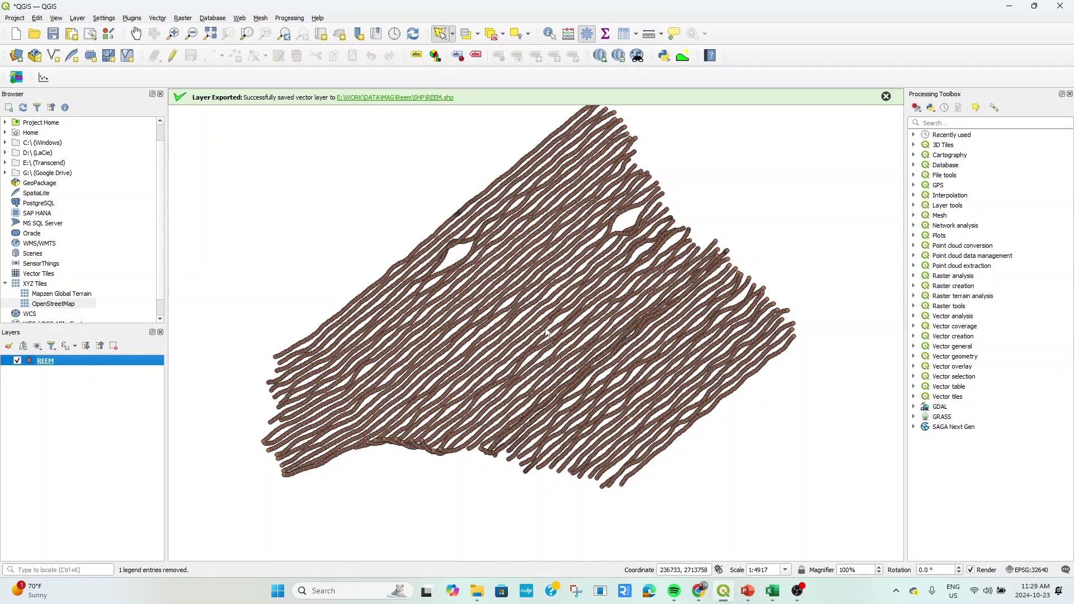
# Search the Processing Toolbox for 'point to path' and pick the Points to path algorithm.
pyautogui.click(885, 98)
pyautogui.click(945, 122)
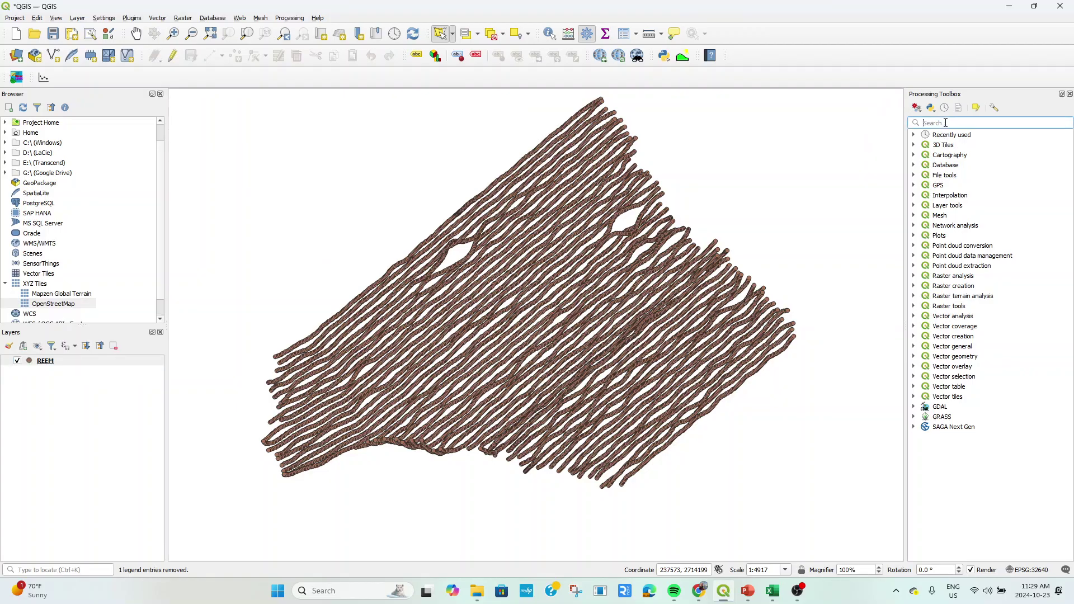
pyautogui.write('pal')
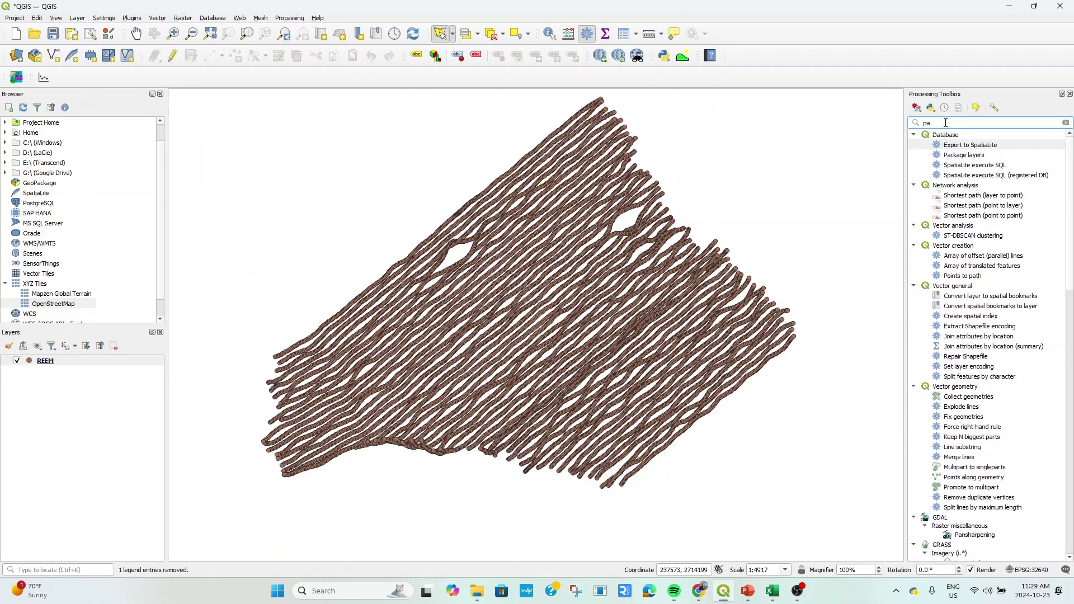
pyautogui.press('BackSpace')
pyautogui.press('BackSpace')
pyautogui.write('p')
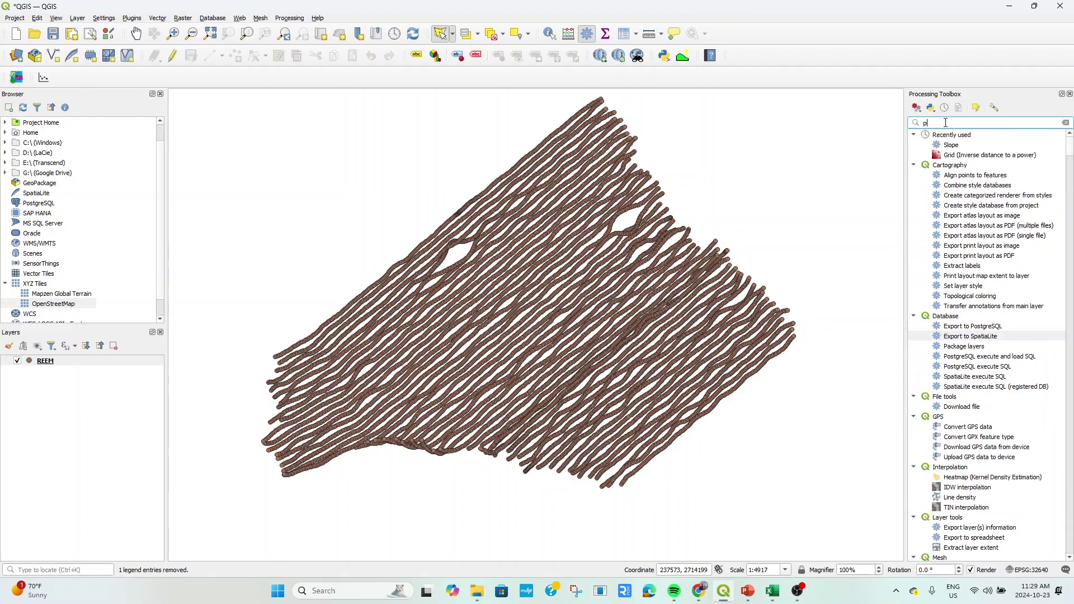
pyautogui.write('oint')
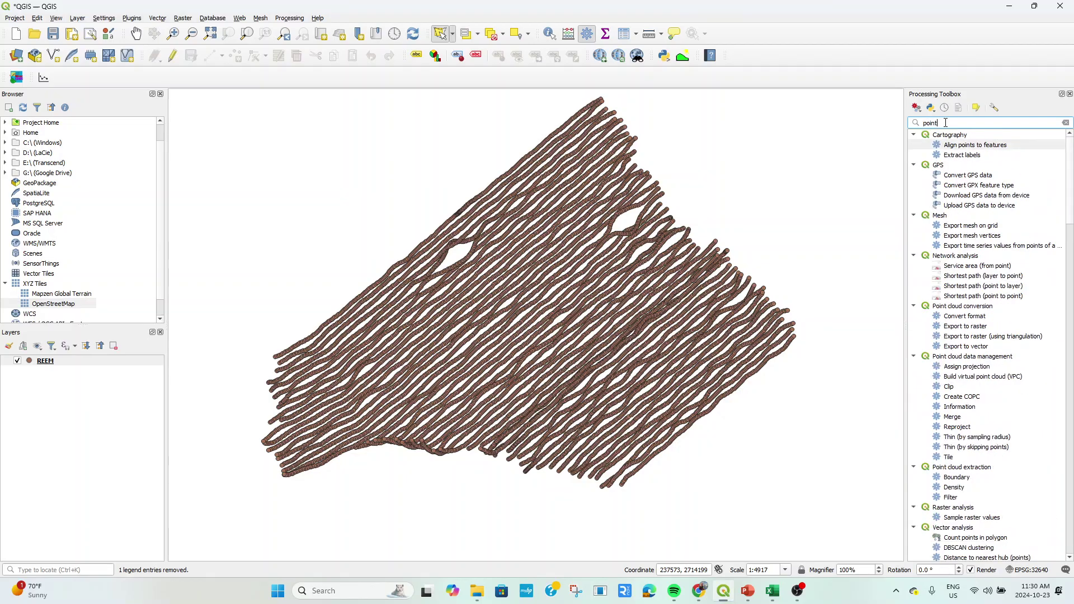
pyautogui.write(' to path')
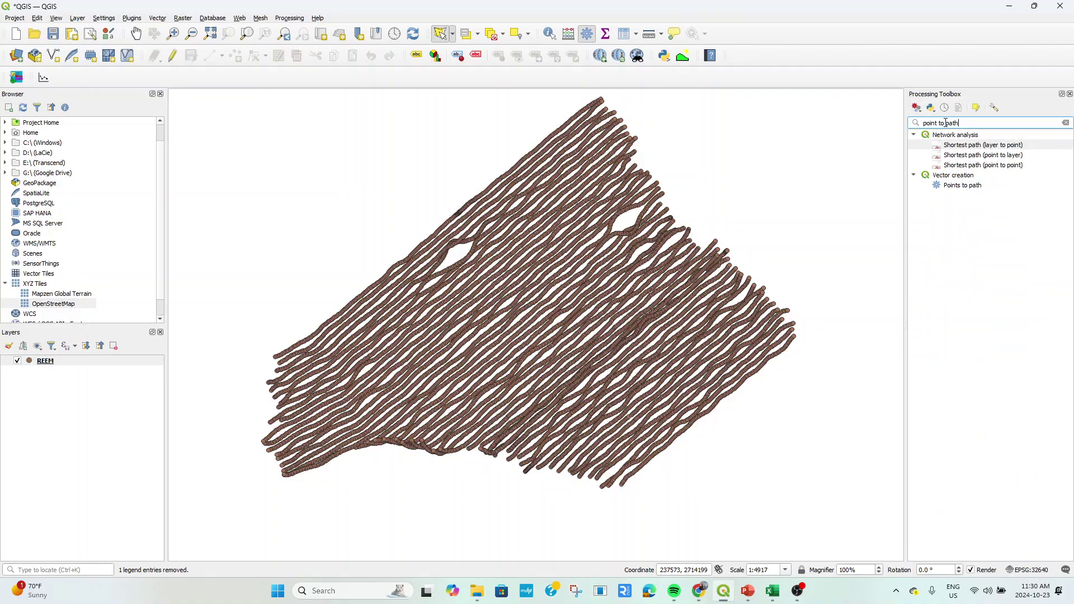
pyautogui.click(964, 186)
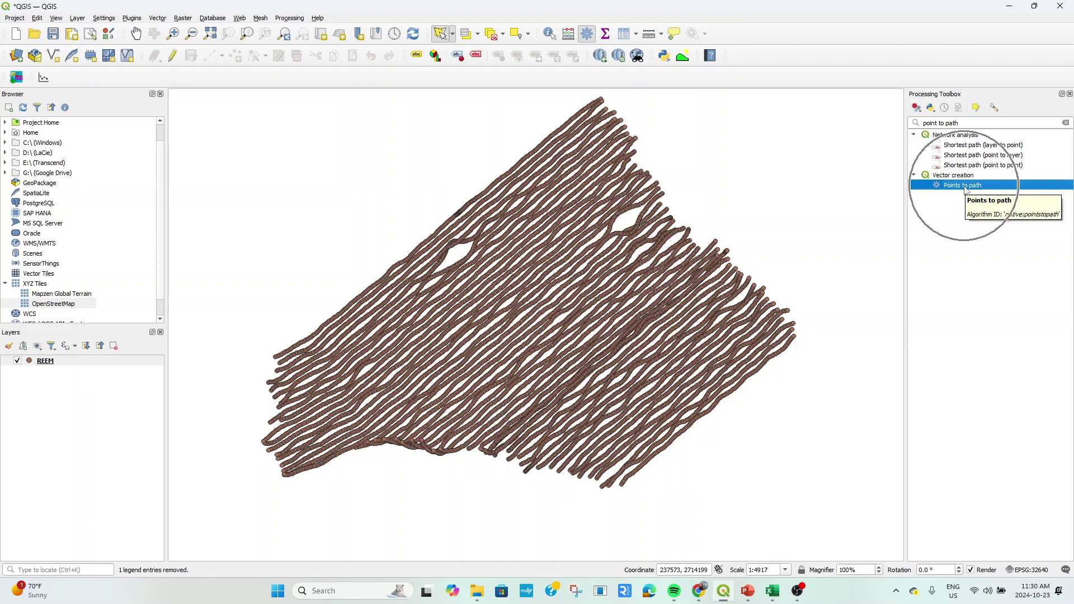
pyautogui.click(289, 18)
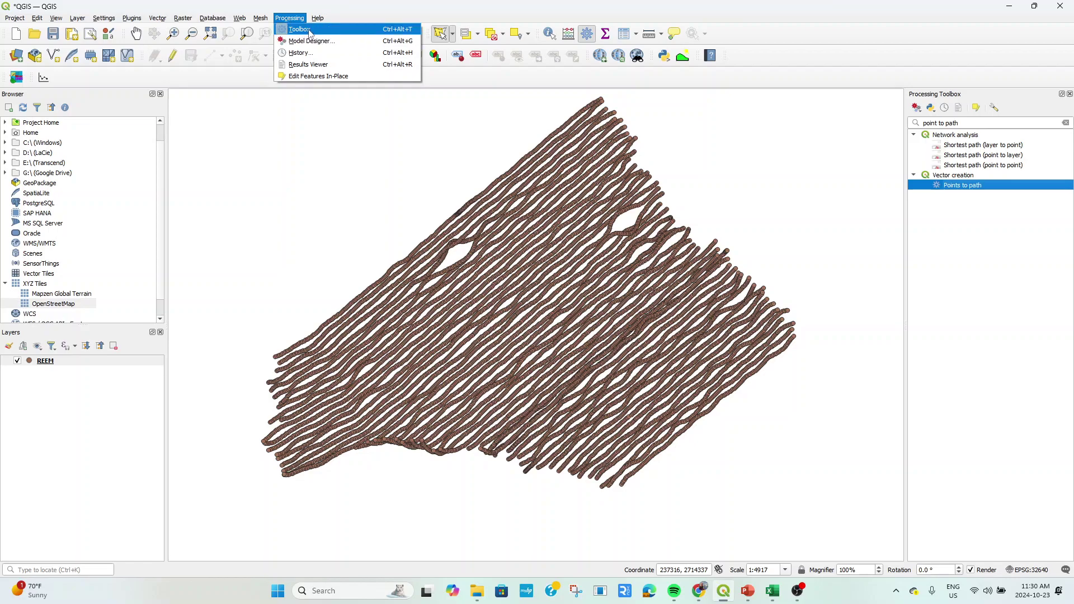
# Run Points to path on REEM with Line as both order and group expression.
pyautogui.click(719, 76)
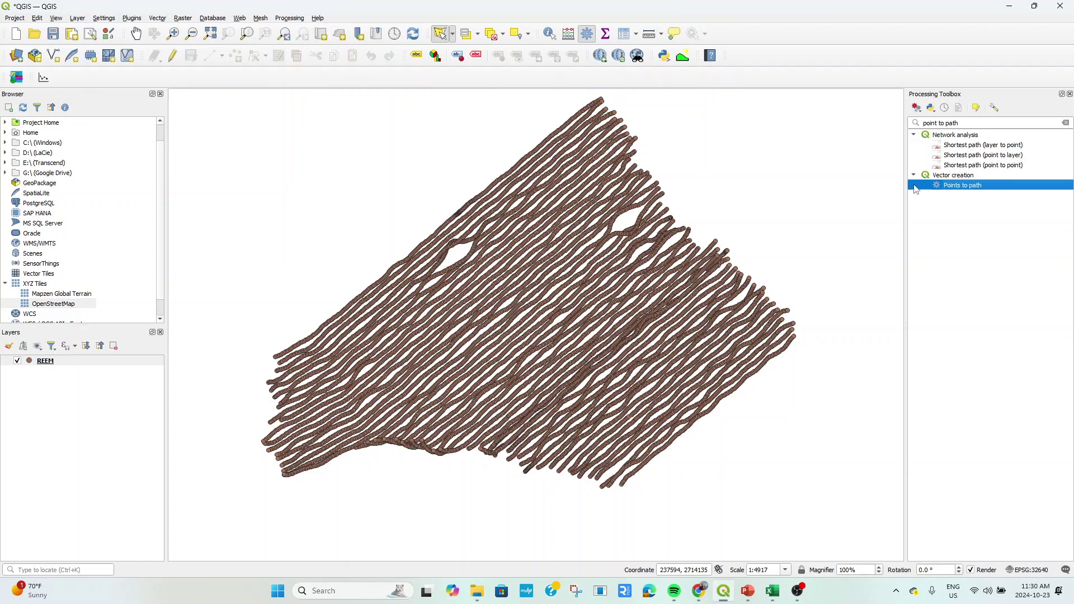
pyautogui.doubleClick(967, 189)
pyautogui.moveTo(582, 142); pyautogui.dragTo(829, 88)
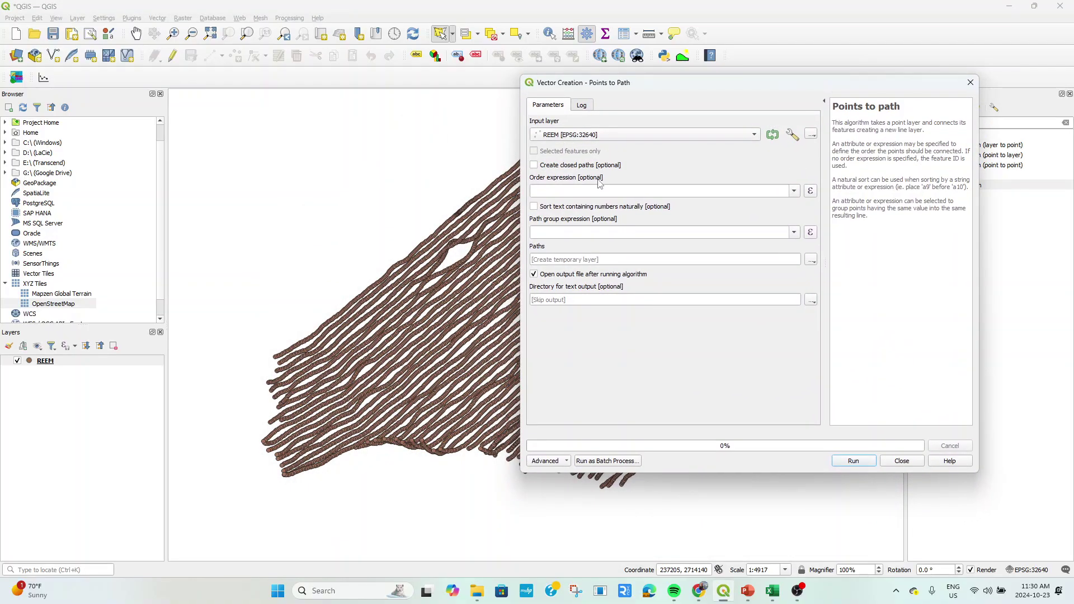
pyautogui.click(794, 192)
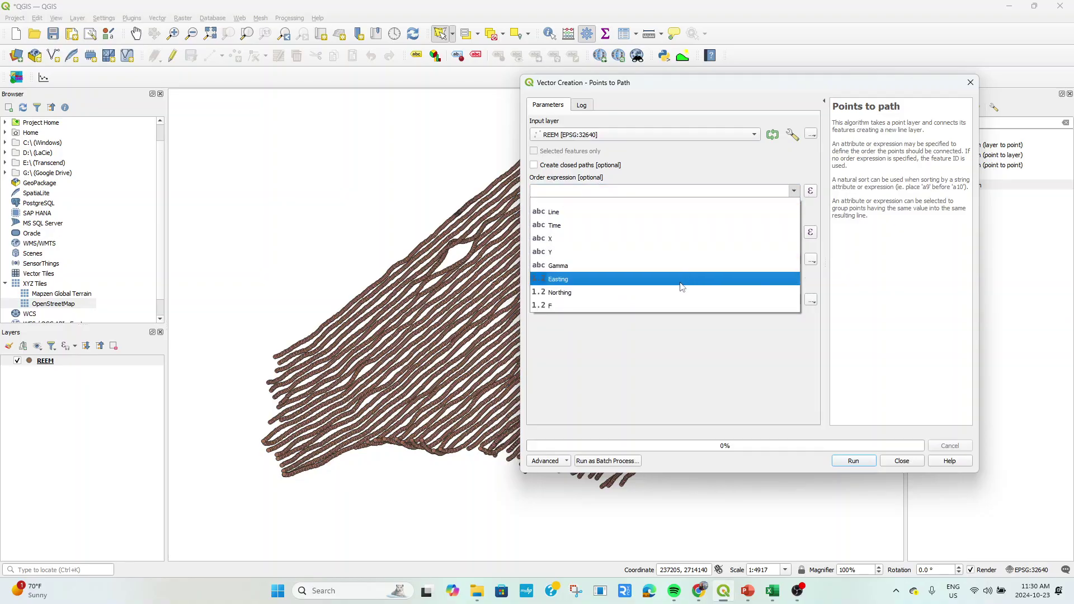
pyautogui.click(620, 214)
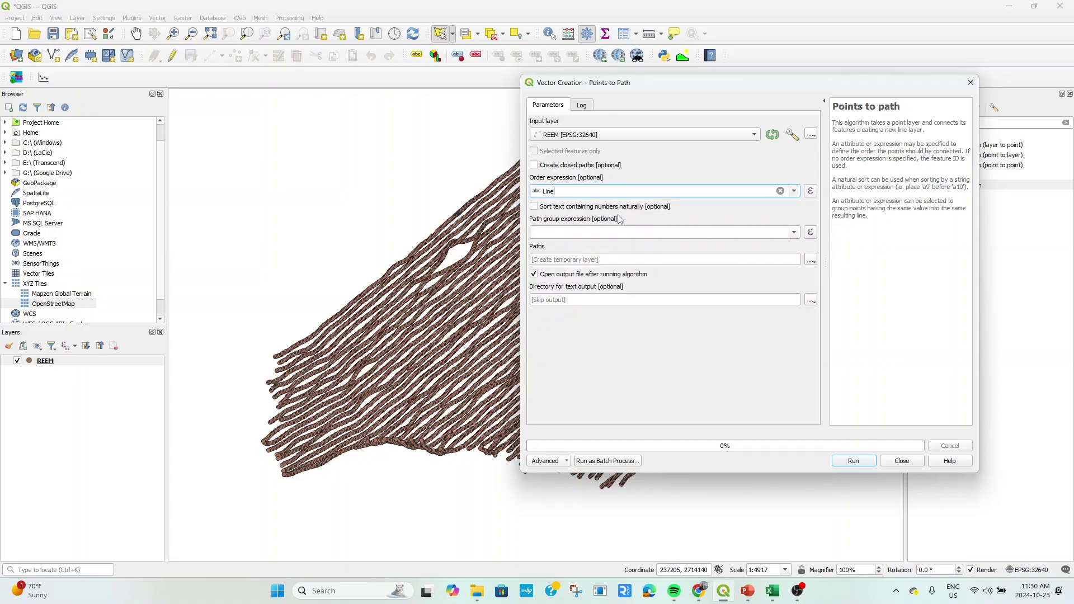
pyautogui.click(794, 233)
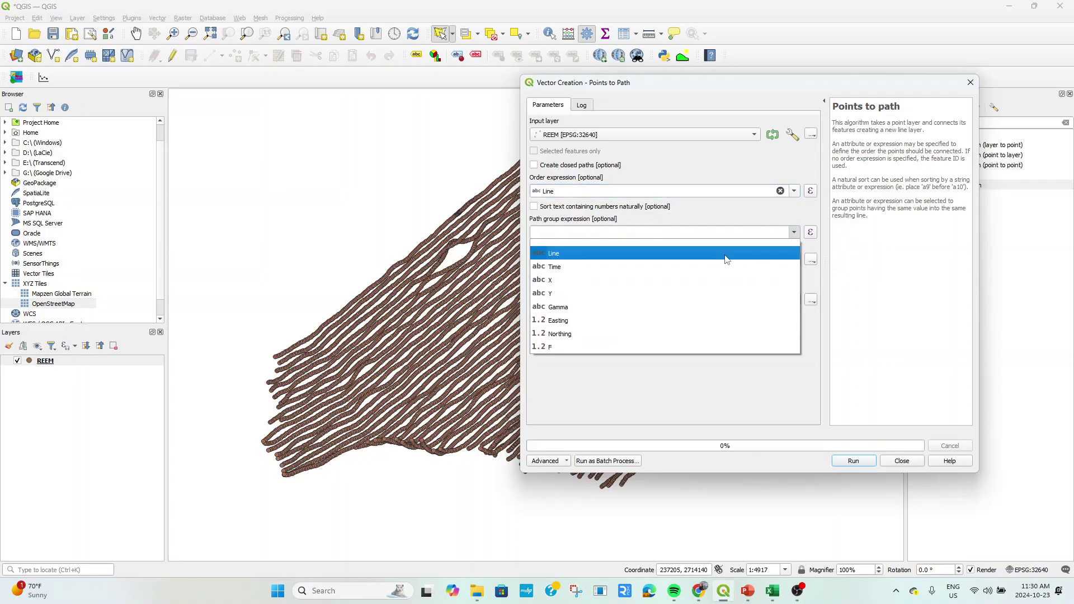
pyautogui.click(702, 259)
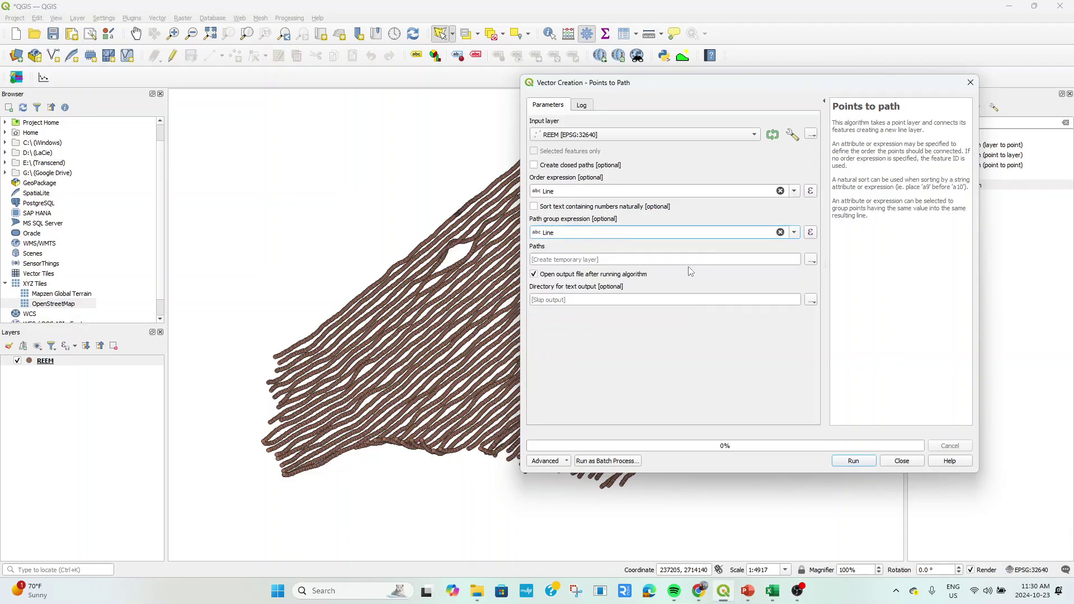
pyautogui.click(622, 261)
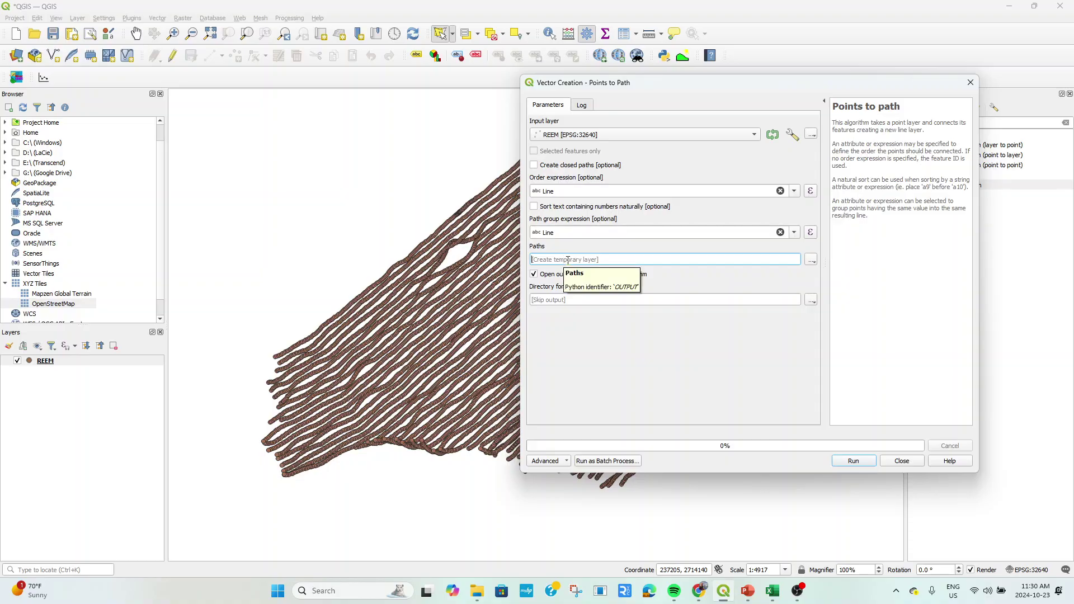
pyautogui.click(843, 460)
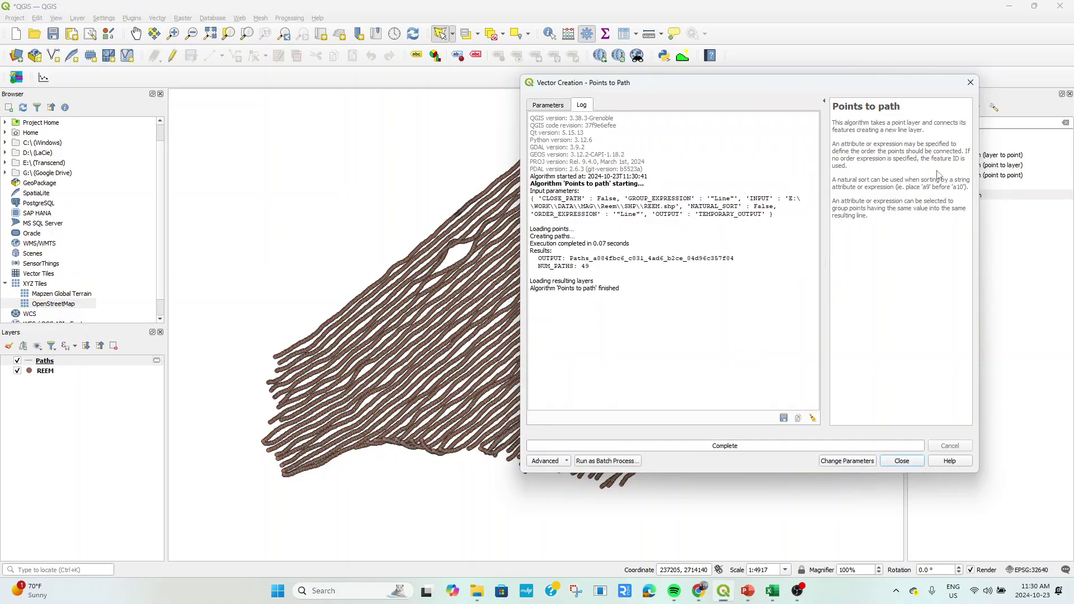
pyautogui.click(970, 82)
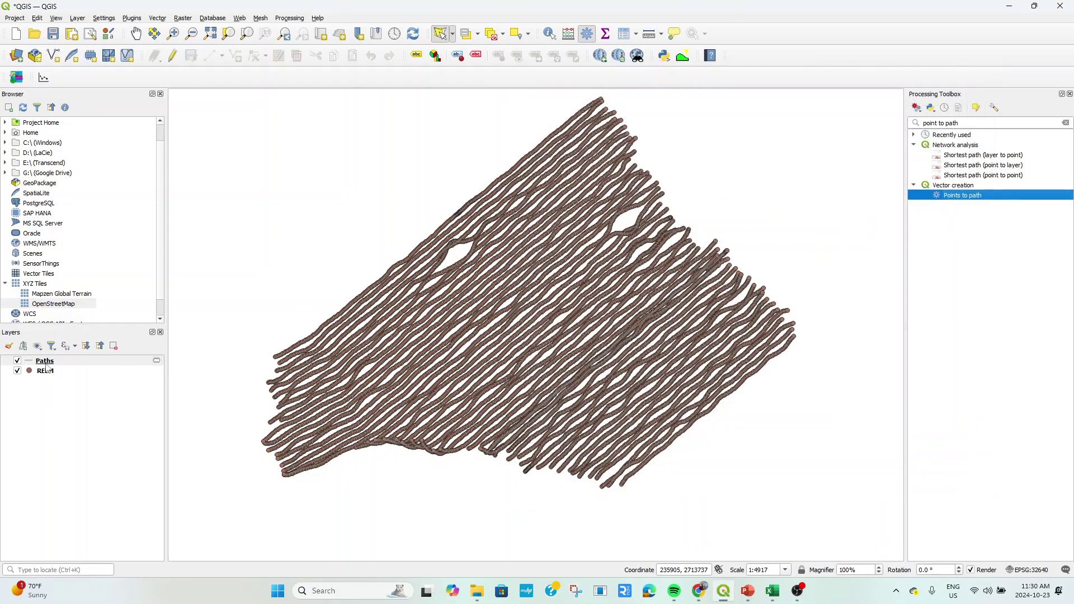
# Toggle the REEM points layer off so only the new path lines show.
pyautogui.click(18, 371)
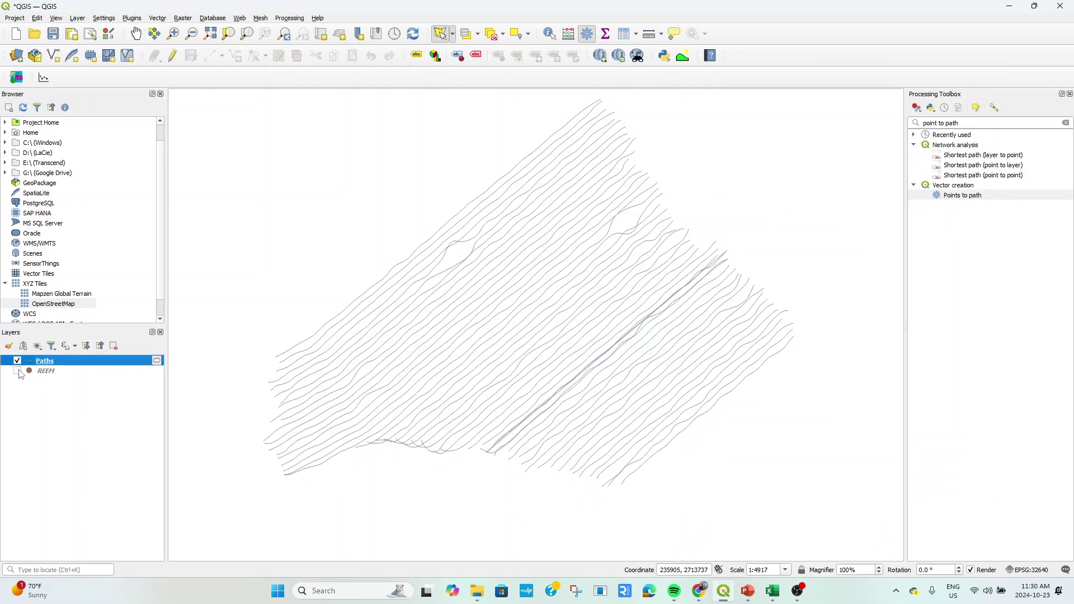
pyautogui.click(19, 370)
pyautogui.click(18, 370)
pyautogui.click(19, 371)
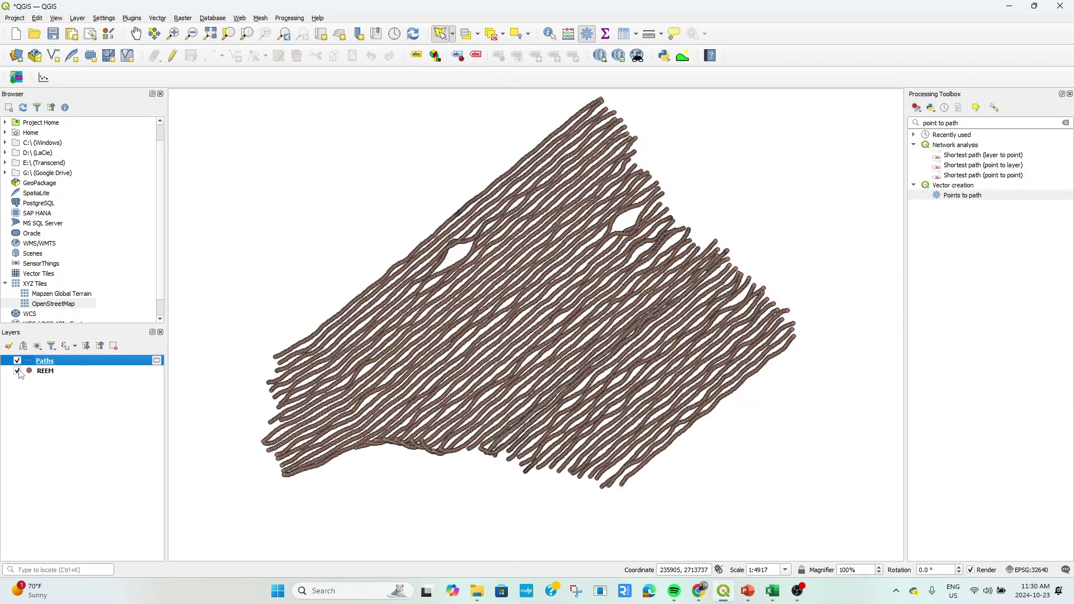
pyautogui.click(19, 371)
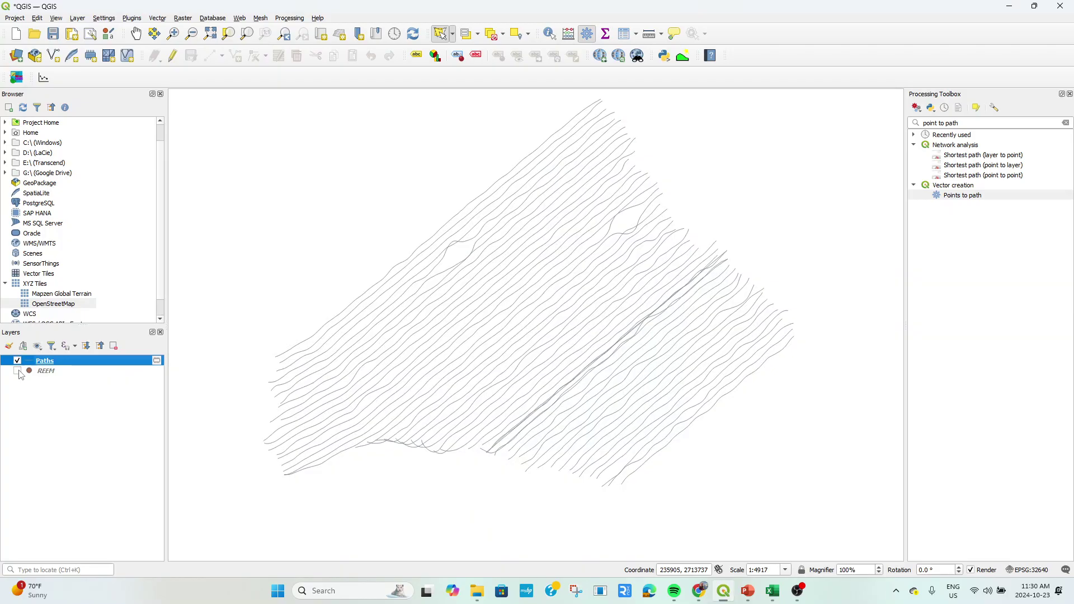
pyautogui.click(19, 370)
pyautogui.click(19, 370)
# Save the temporary Paths layer permanently as Lines.shp in the SHP folder.
pyautogui.click(157, 361)
pyautogui.click(681, 154)
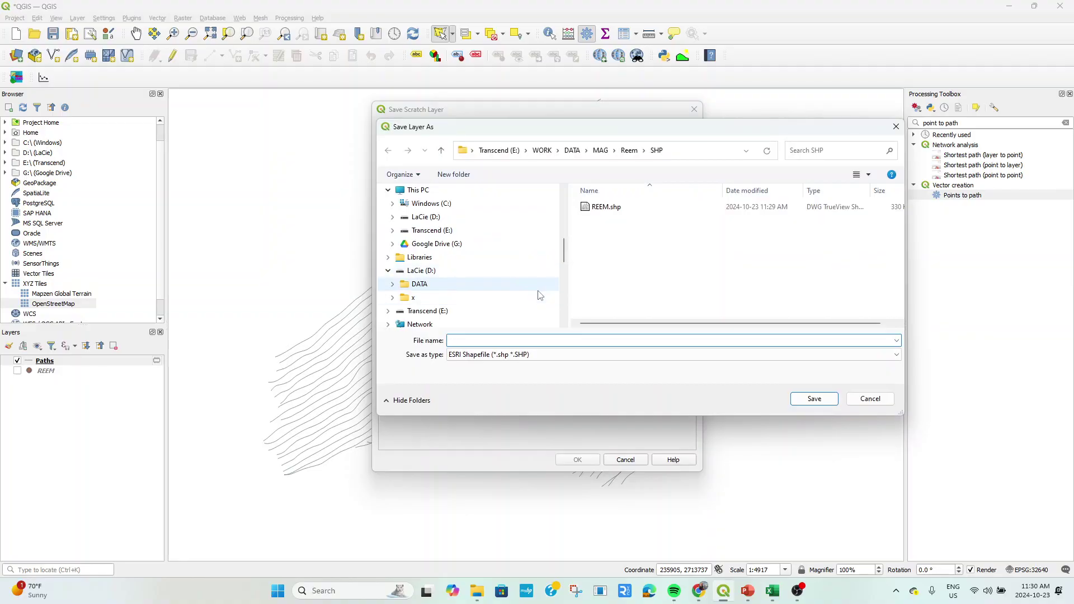
pyautogui.click(797, 399)
pyautogui.click(577, 459)
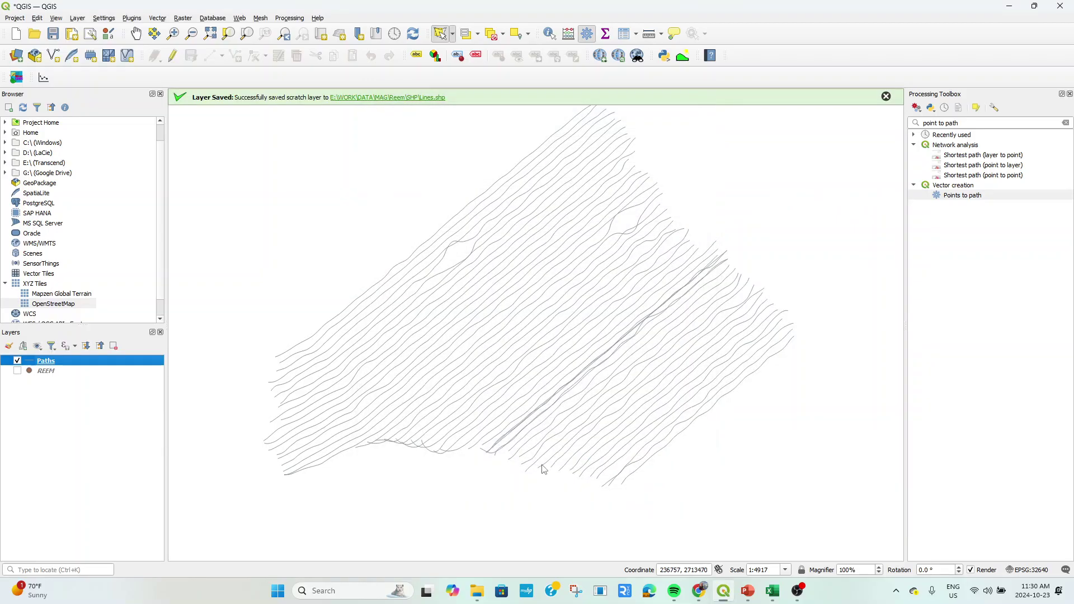
pyautogui.click(47, 372)
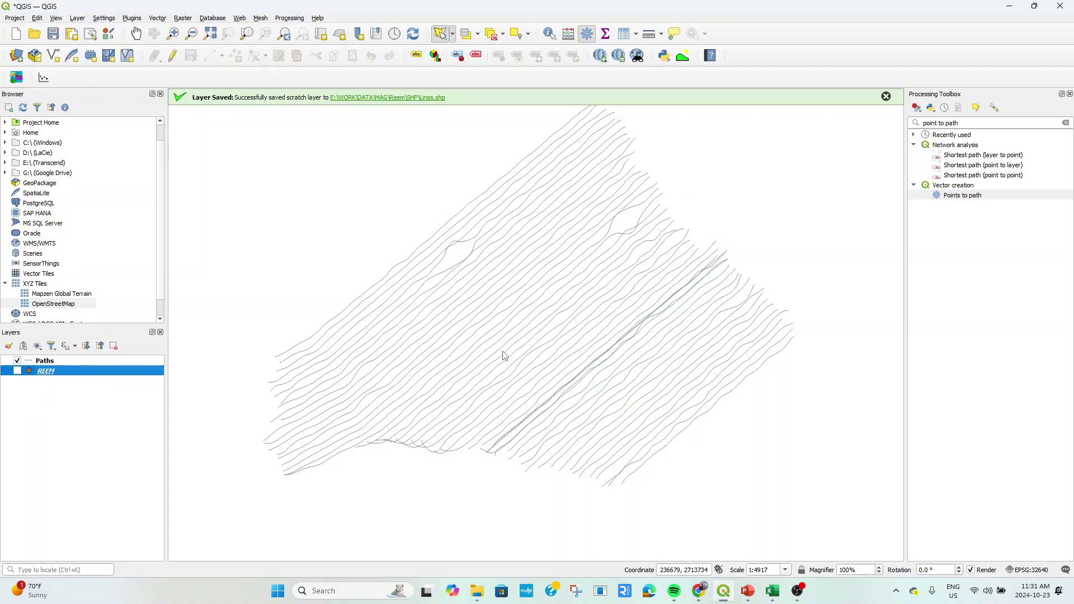
pyautogui.click(17, 371)
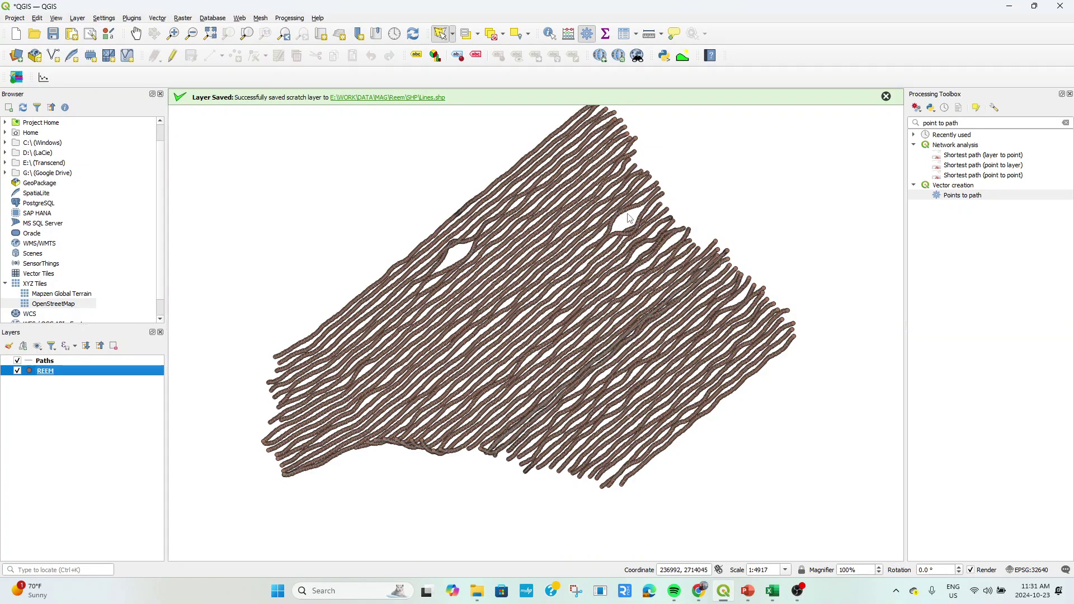
pyautogui.scroll(2, 449, 261)
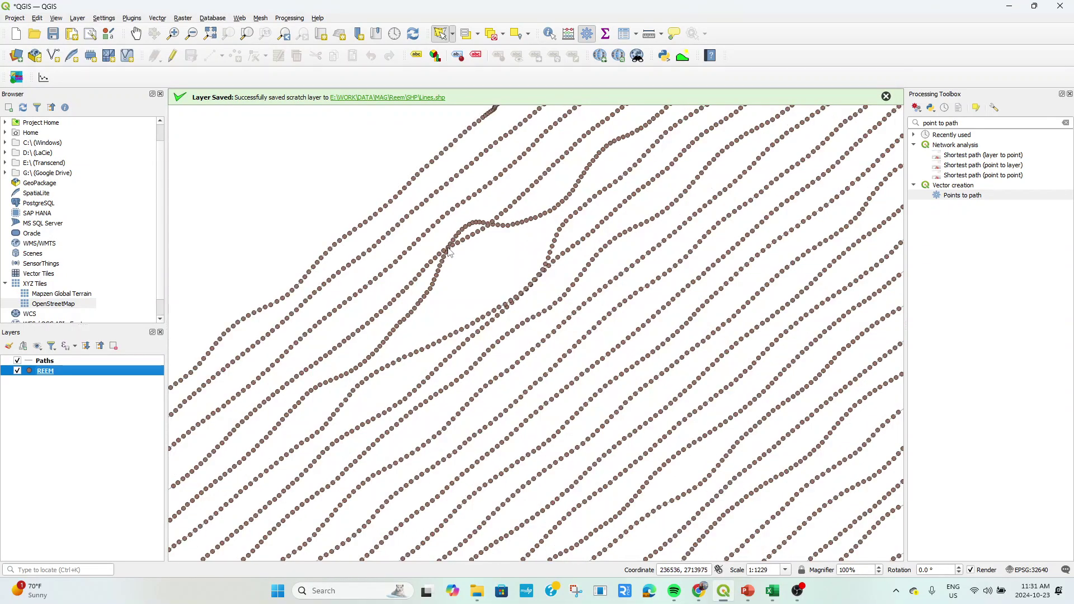
pyautogui.scroll(4, 449, 251)
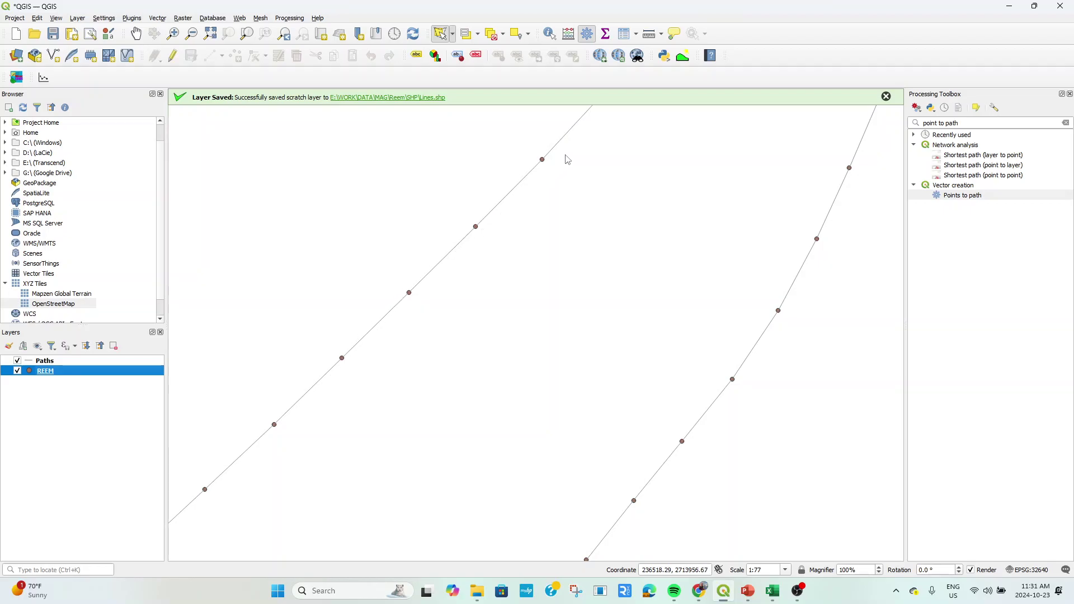
pyautogui.scroll(-7, 602, 168)
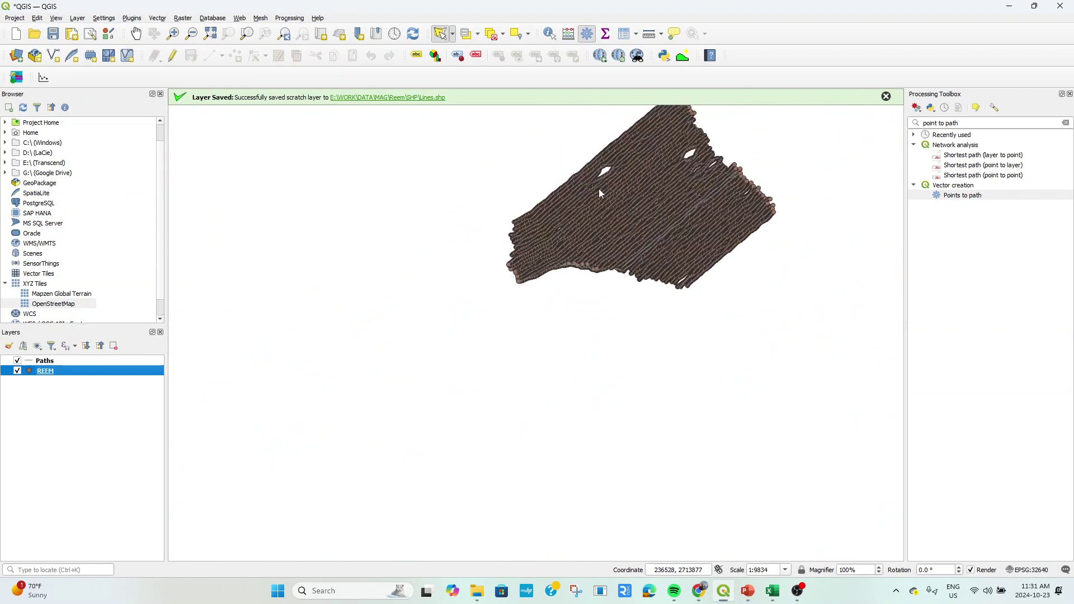
pyautogui.moveTo(600, 193); pyautogui.dragTo(555, 357)
pyautogui.scroll(3, 555, 363)
pyautogui.scroll(-3, 565, 372)
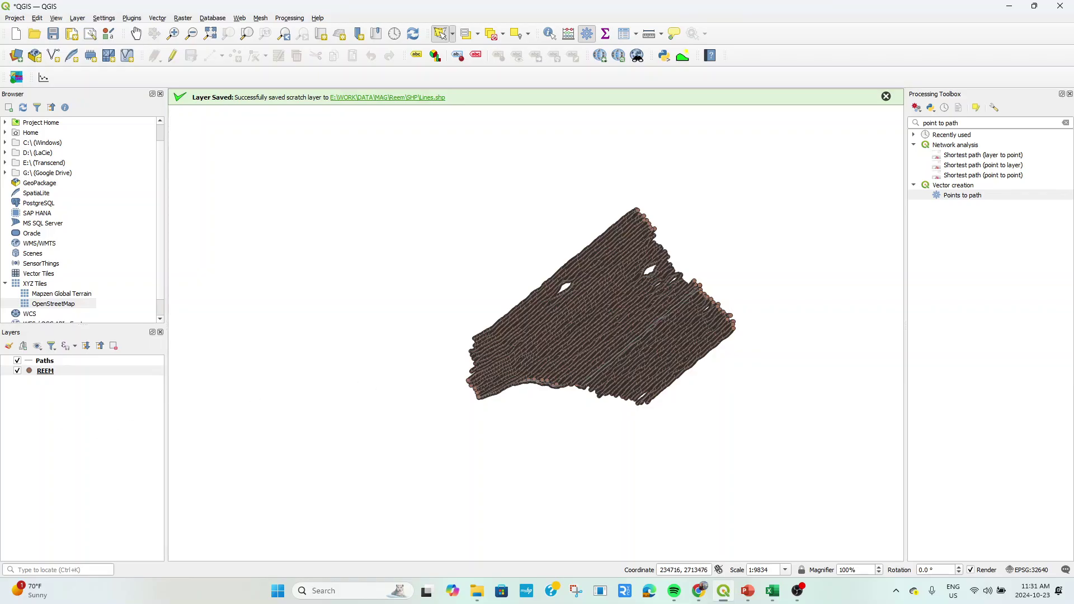
pyautogui.click(44, 361)
pyautogui.scroll(1, 677, 332)
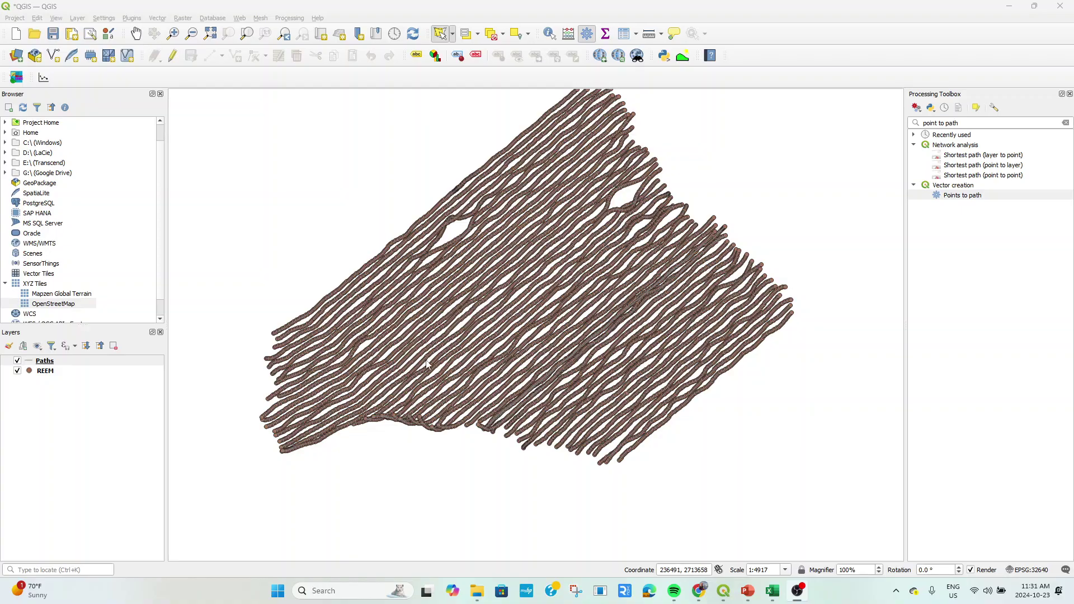
pyautogui.click(18, 370)
pyautogui.moveTo(501, 302); pyautogui.dragTo(535, 356)
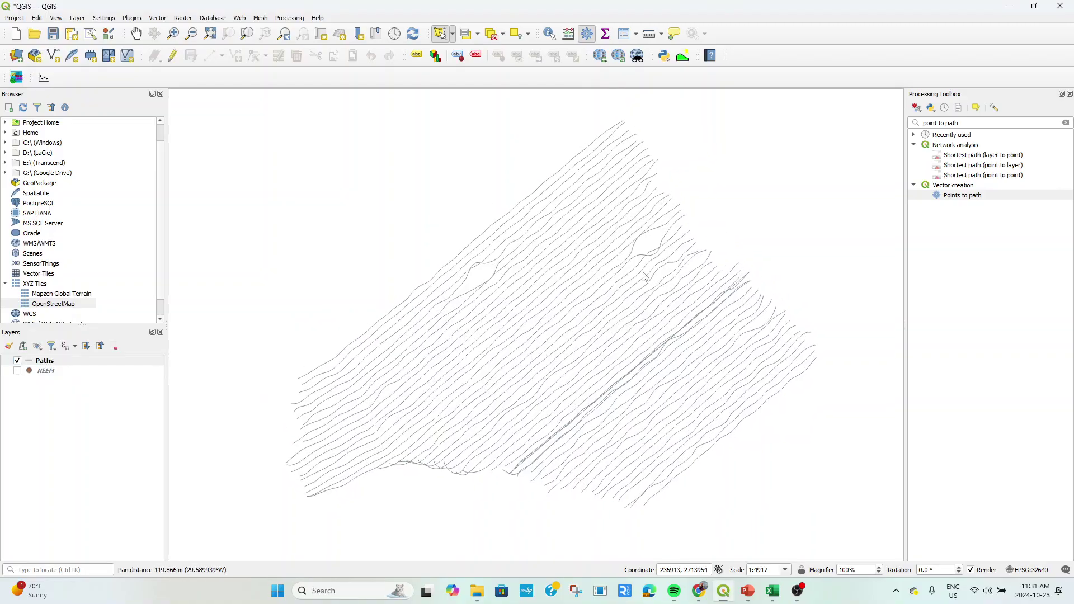
pyautogui.click(45, 363)
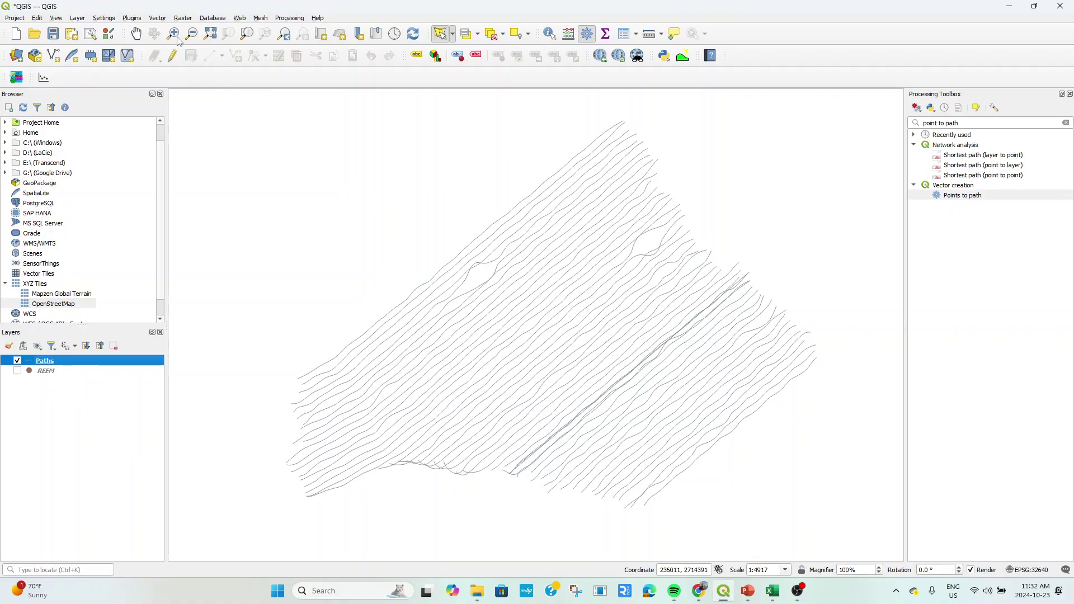
# Open Split Vector Layer and set it to split Paths by the Line field into shp files.
pyautogui.click(157, 18)
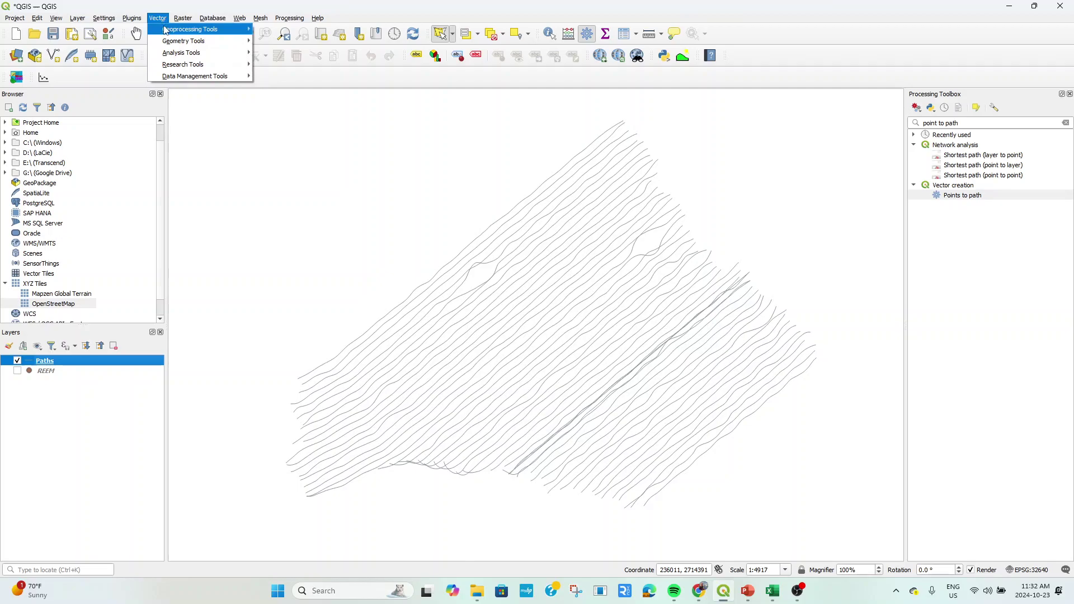
pyautogui.moveTo(171, 32)
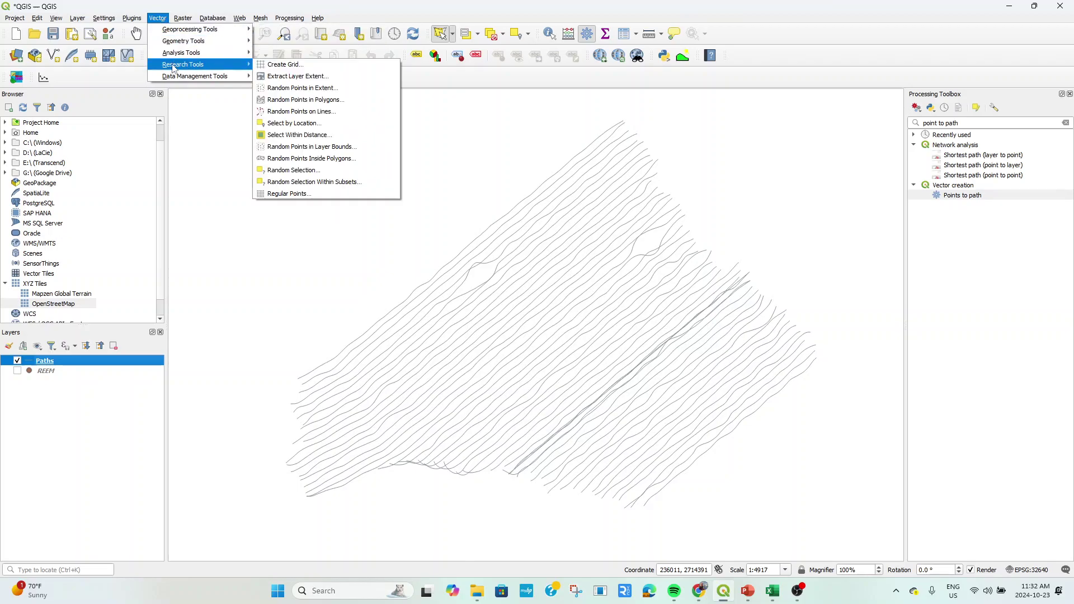
pyautogui.moveTo(175, 79)
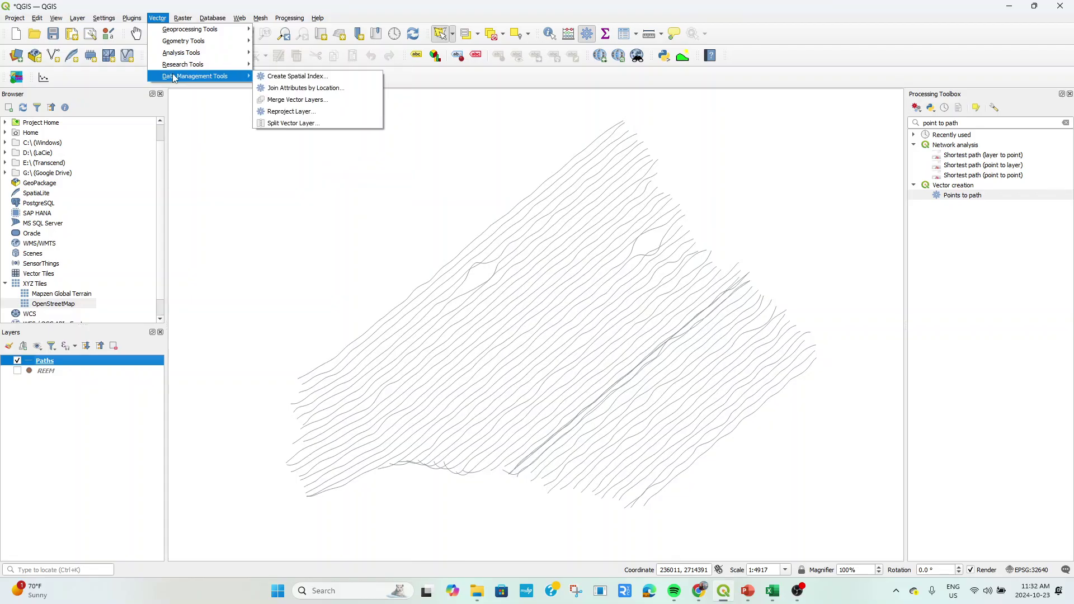
pyautogui.click(285, 124)
pyautogui.moveTo(670, 86); pyautogui.dragTo(535, 82)
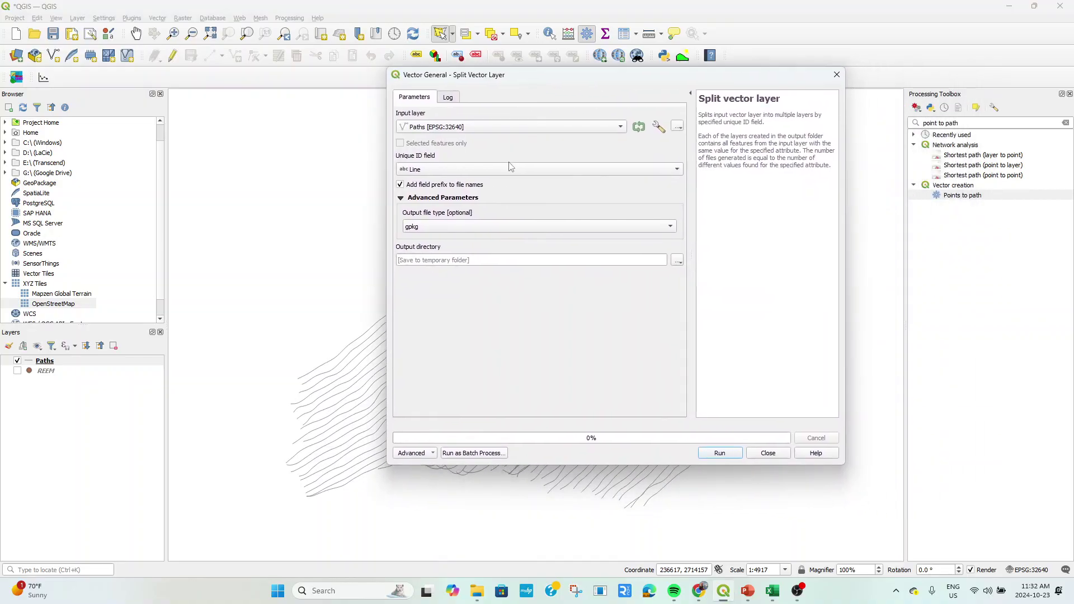
pyautogui.click(427, 173)
pyautogui.click(437, 170)
pyautogui.click(436, 227)
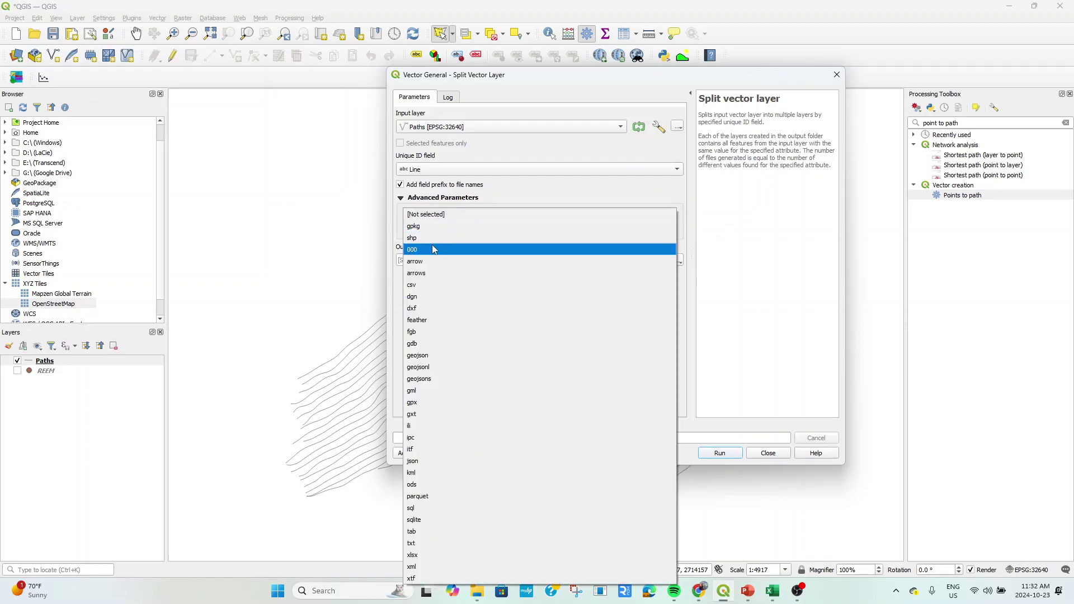
pyautogui.click(434, 241)
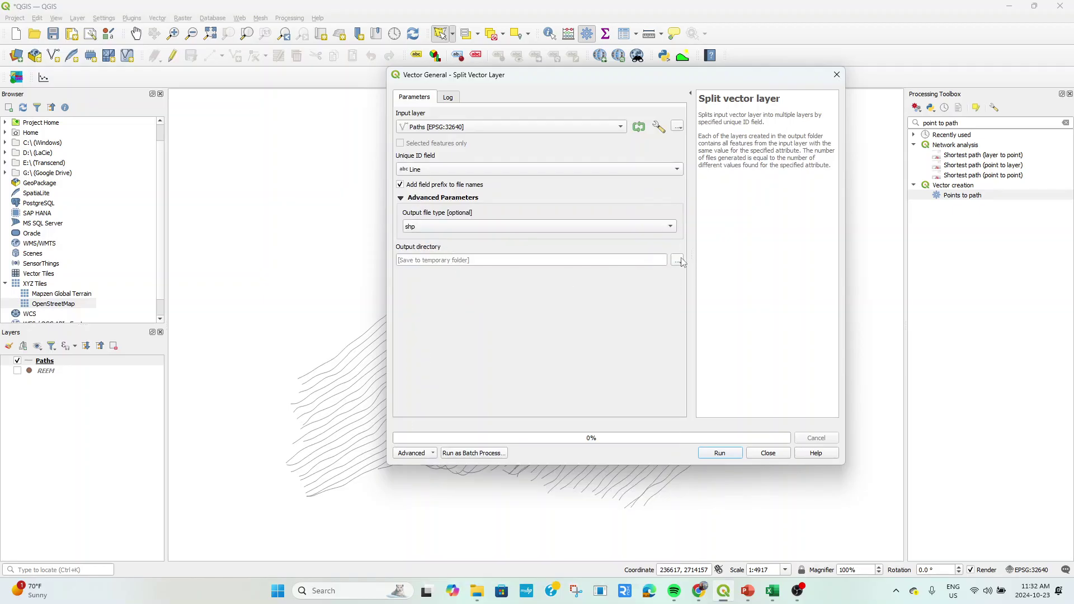
pyautogui.click(677, 260)
# Browse the output directory to E:\WORK\DATA\MAG\Reem\SHP.
pyautogui.click(703, 284)
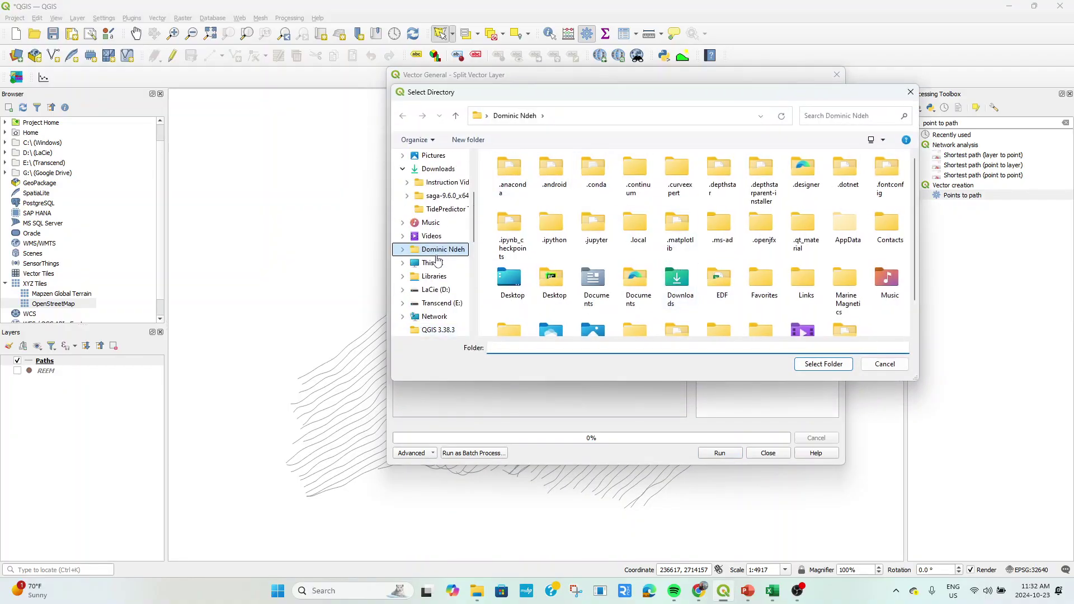
pyautogui.click(442, 302)
pyautogui.click(512, 196)
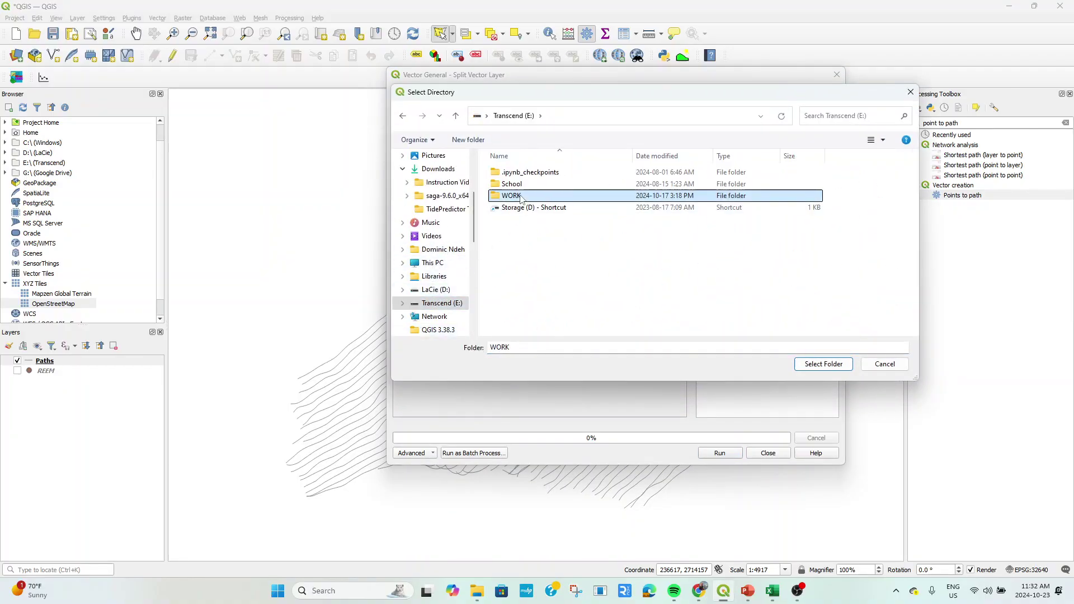
pyautogui.doubleClick(520, 197)
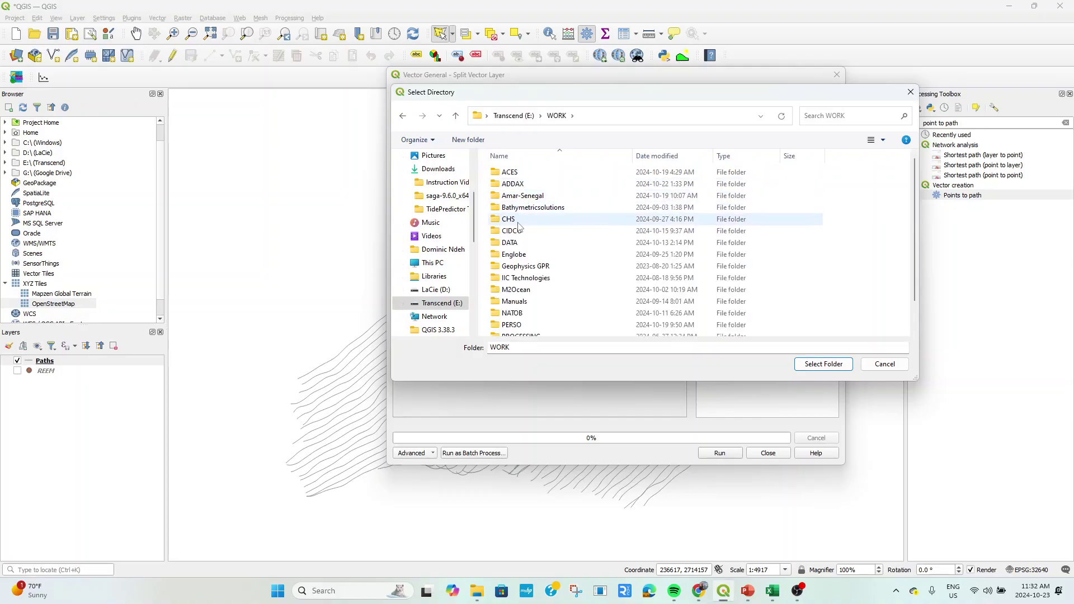
pyautogui.doubleClick(513, 243)
pyautogui.doubleClick(518, 173)
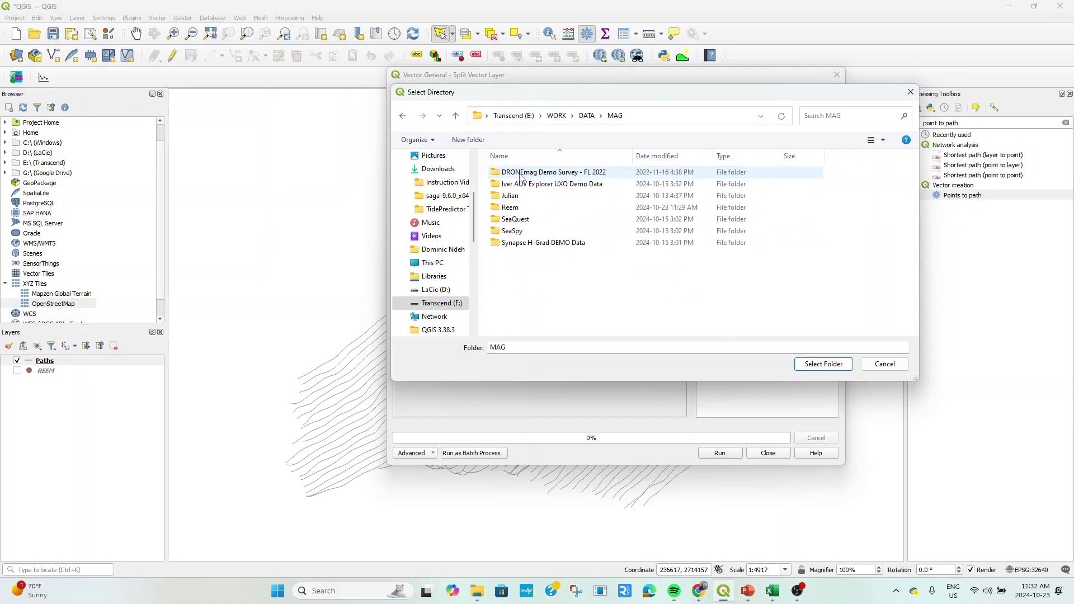
pyautogui.click(519, 212)
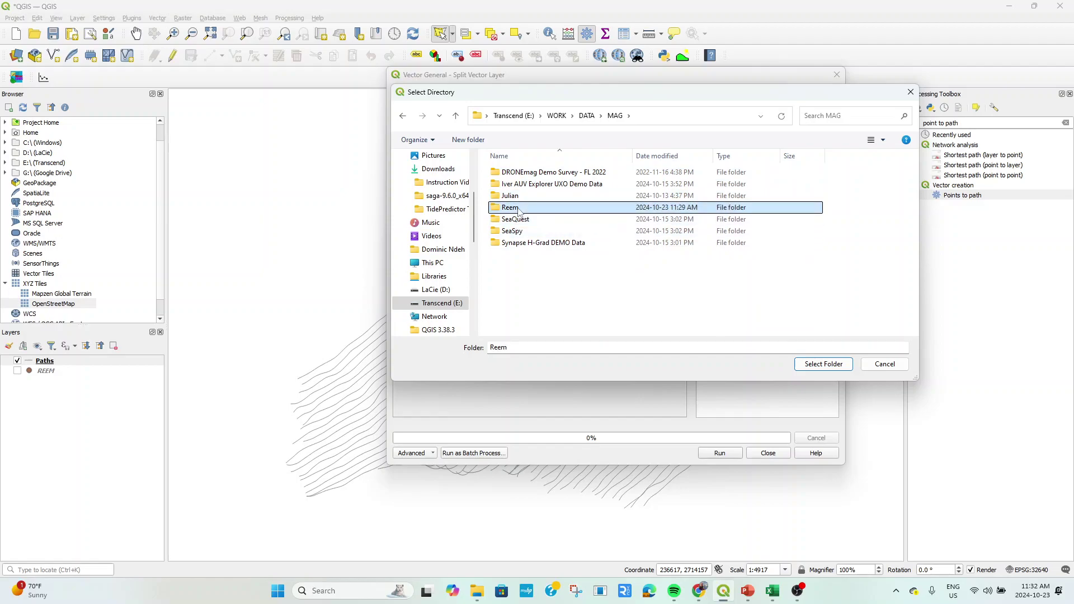
pyautogui.doubleClick(519, 208)
pyautogui.click(517, 174)
pyautogui.doubleClick(516, 175)
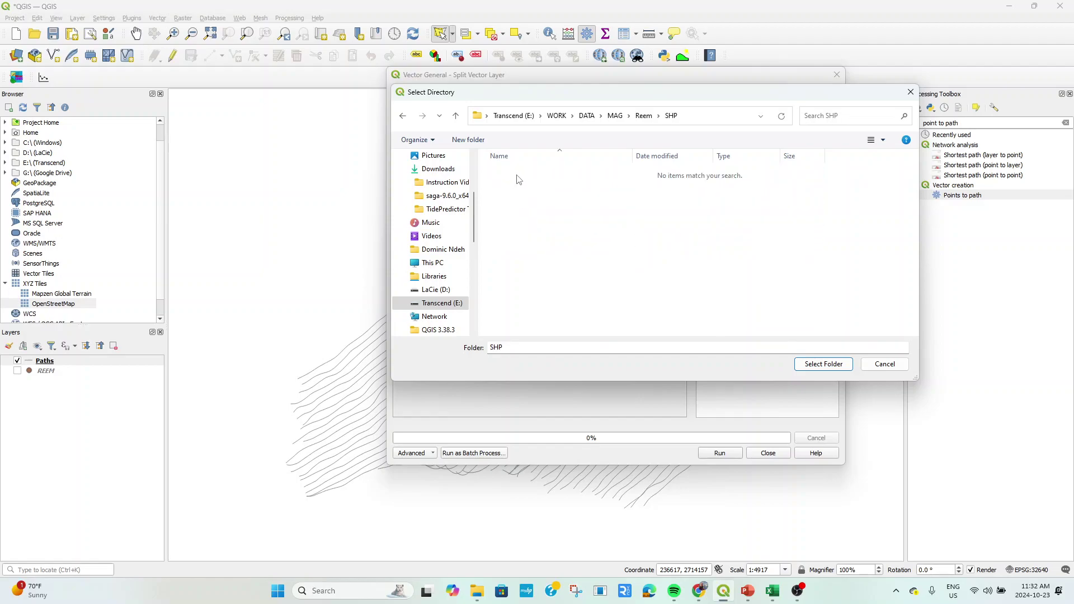
# Create an 'Individual lines' folder, use it as output, and run the split.
pyautogui.click(468, 139)
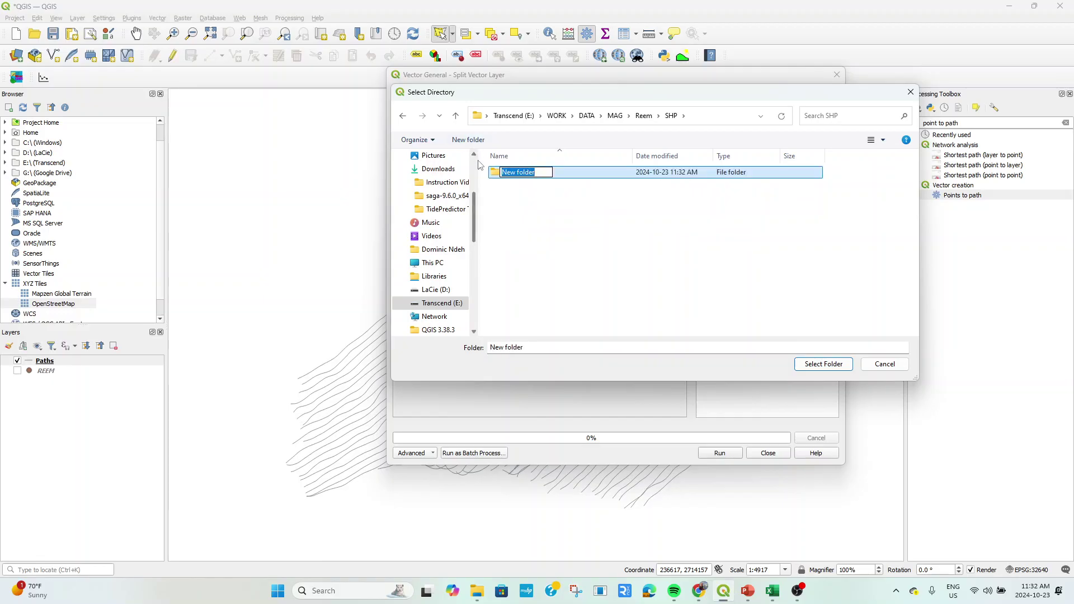
pyautogui.write('Individual lines')
pyautogui.press('Return')
pyautogui.doubleClick(508, 175)
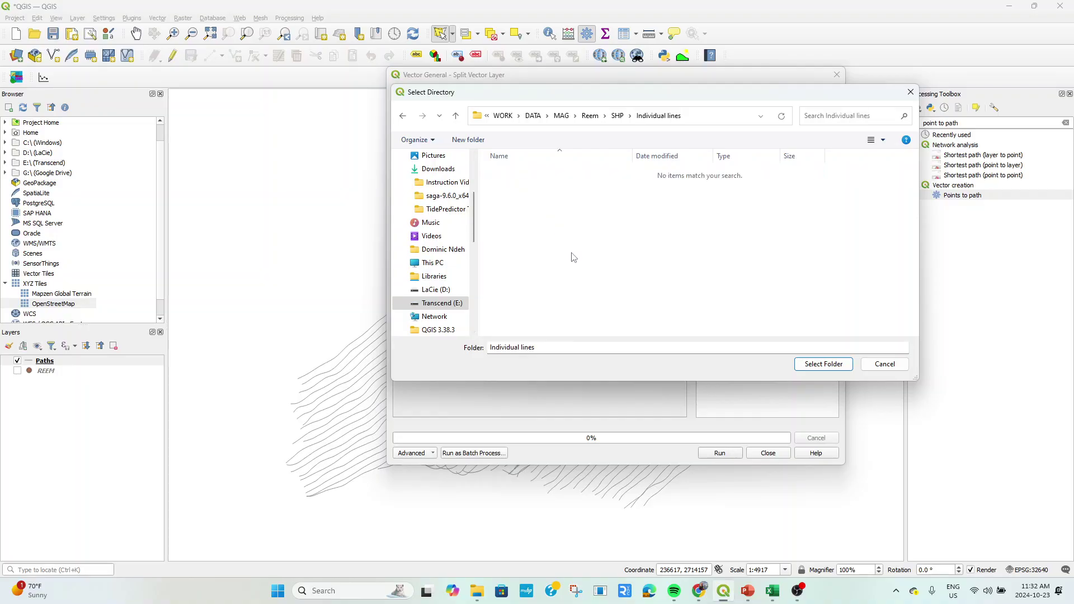
pyautogui.click(816, 371)
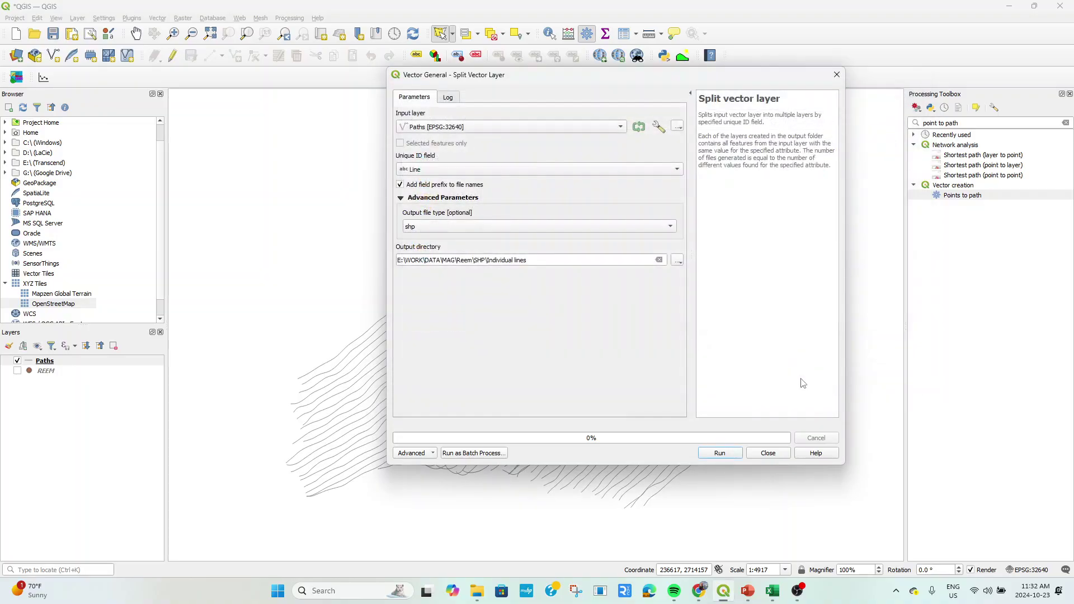
pyautogui.click(719, 454)
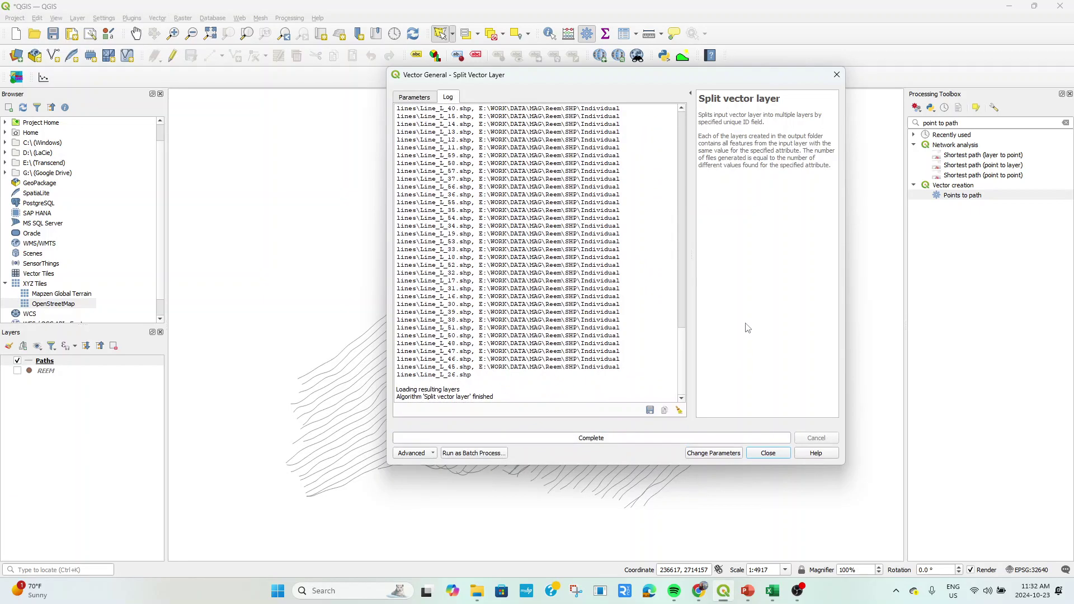
pyautogui.click(836, 75)
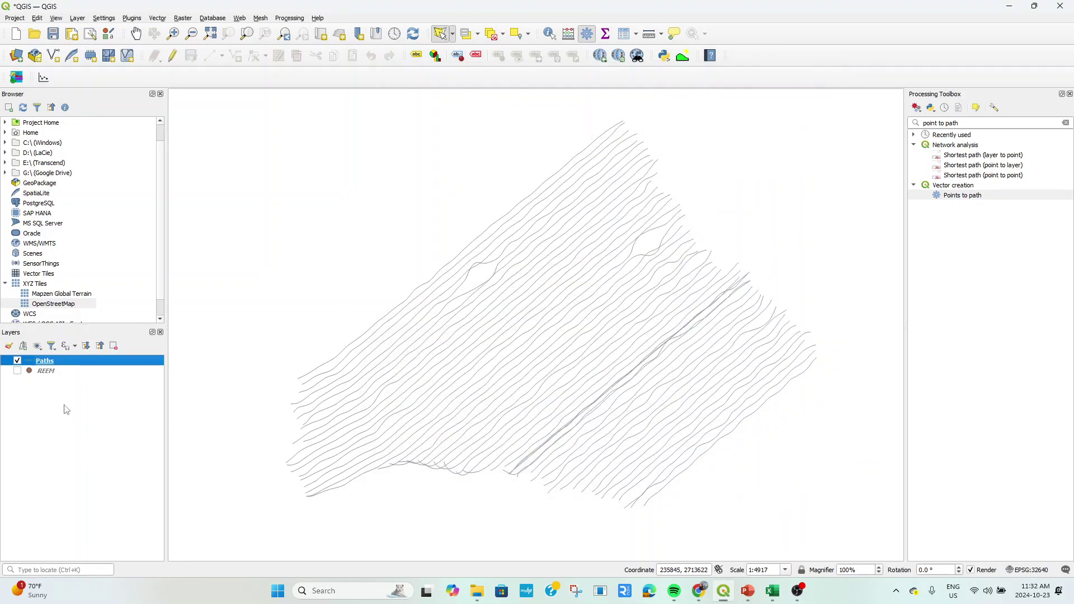
# View the Paths layer's source information in its Layer Properties.
pyautogui.click(18, 361)
pyautogui.click(17, 361)
pyautogui.doubleClick(51, 364)
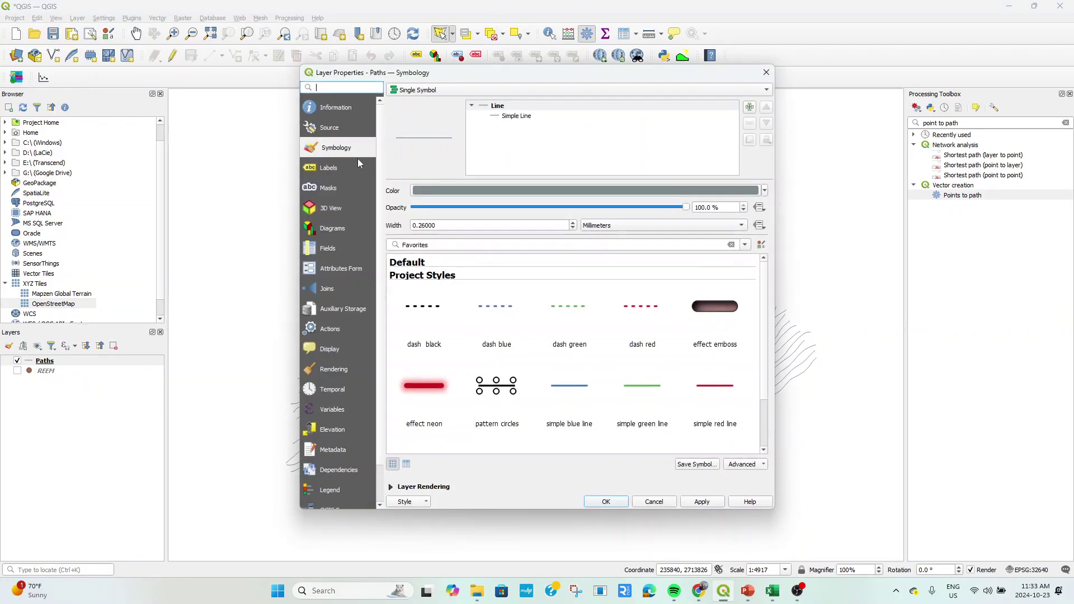
pyautogui.click(338, 109)
# Open the Individual lines folder in a maximized File Explorer, sorted by type.
pyautogui.click(521, 119)
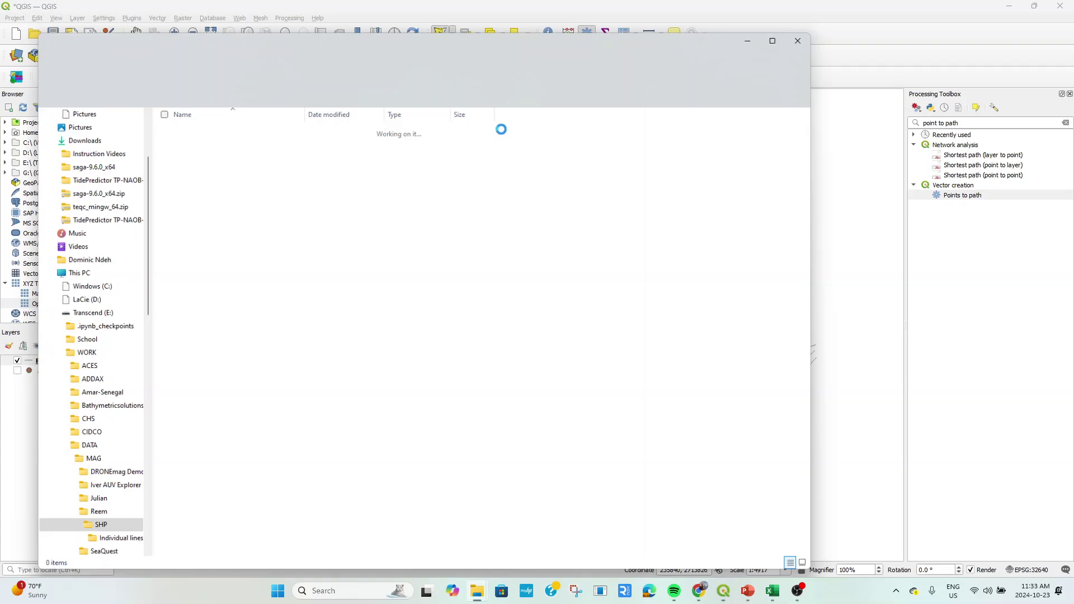
pyautogui.doubleClick(203, 128)
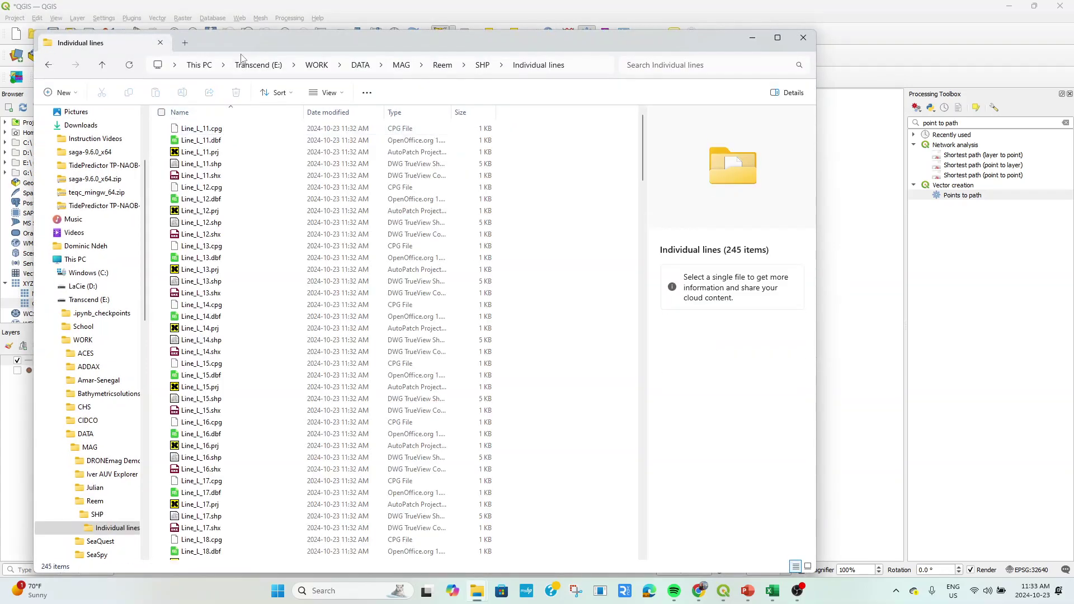
pyautogui.moveTo(240, 45); pyautogui.dragTo(320, 52)
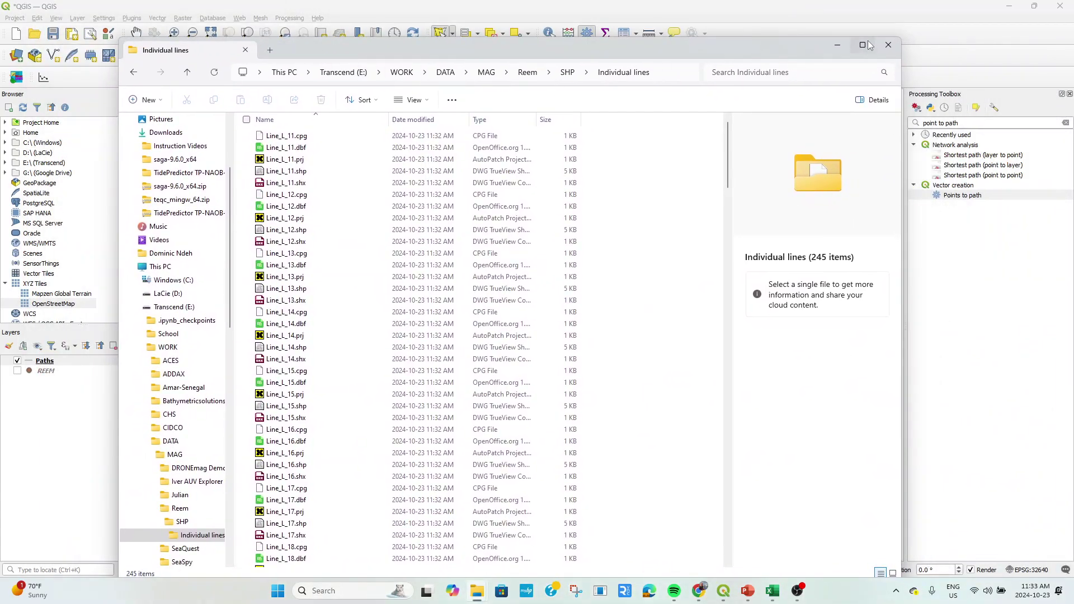
pyautogui.click(867, 45)
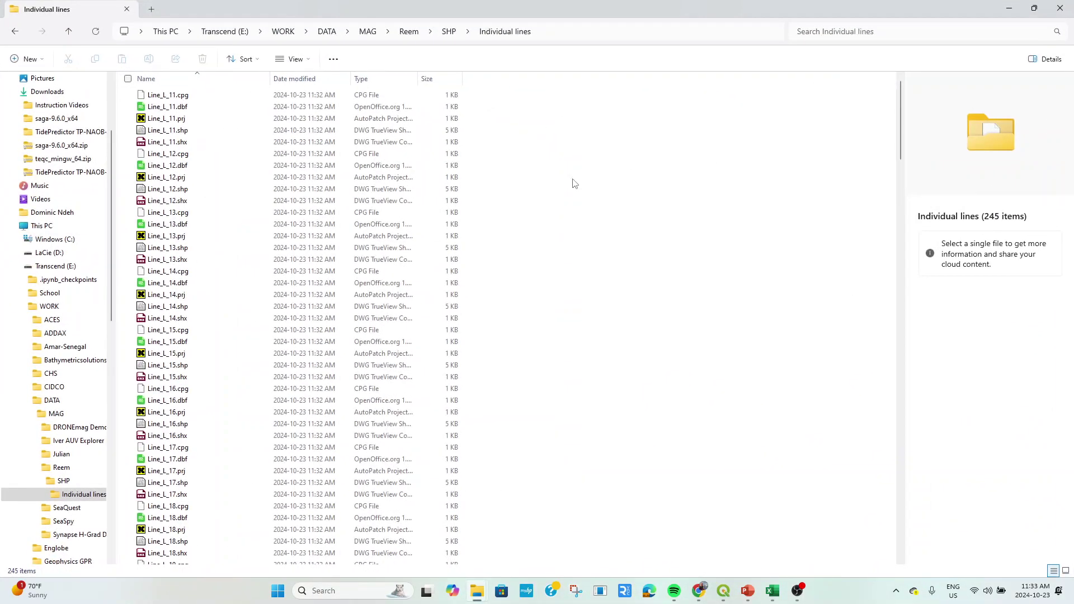
pyautogui.rightClick(600, 249)
pyautogui.moveTo(621, 276)
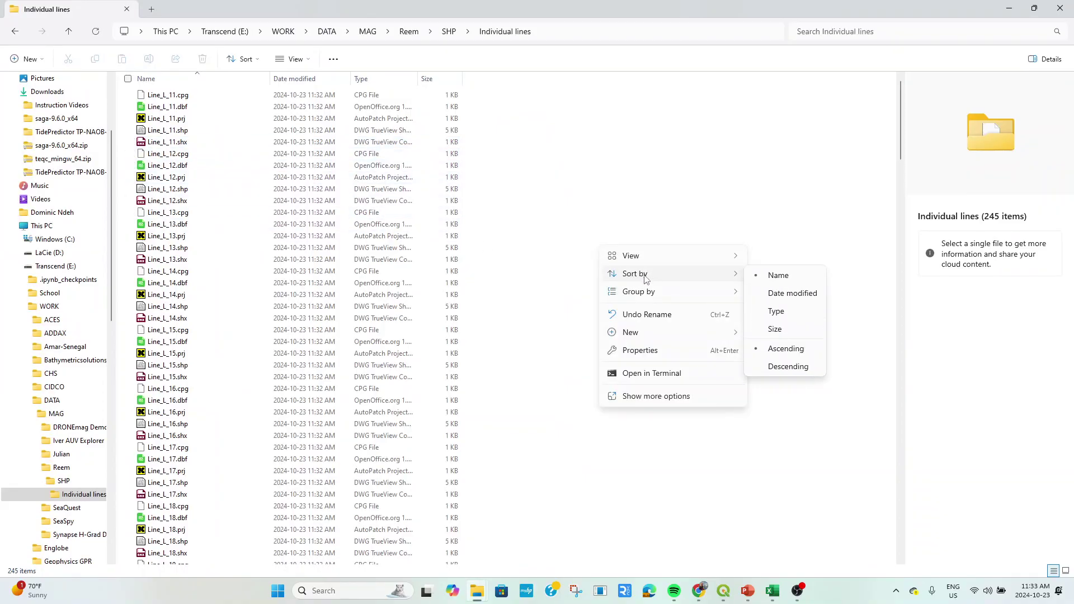
pyautogui.click(777, 311)
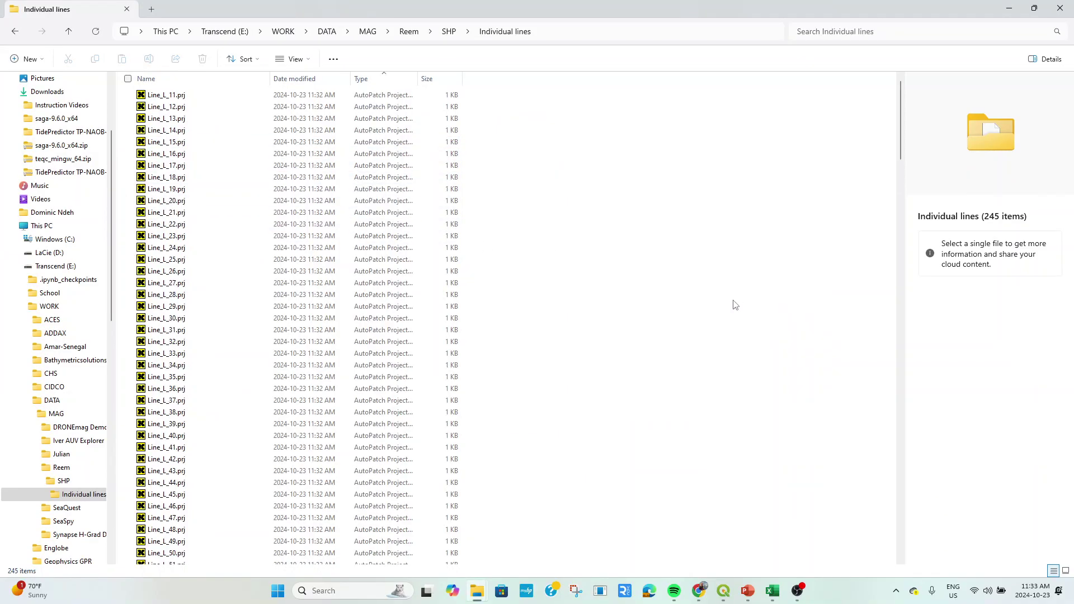
# Select all shapefiles from Line_L_11.shp through Line_L_59.shp, then return to QGIS.
pyautogui.scroll(-20, 403, 335)
pyautogui.scroll(-20, 404, 339)
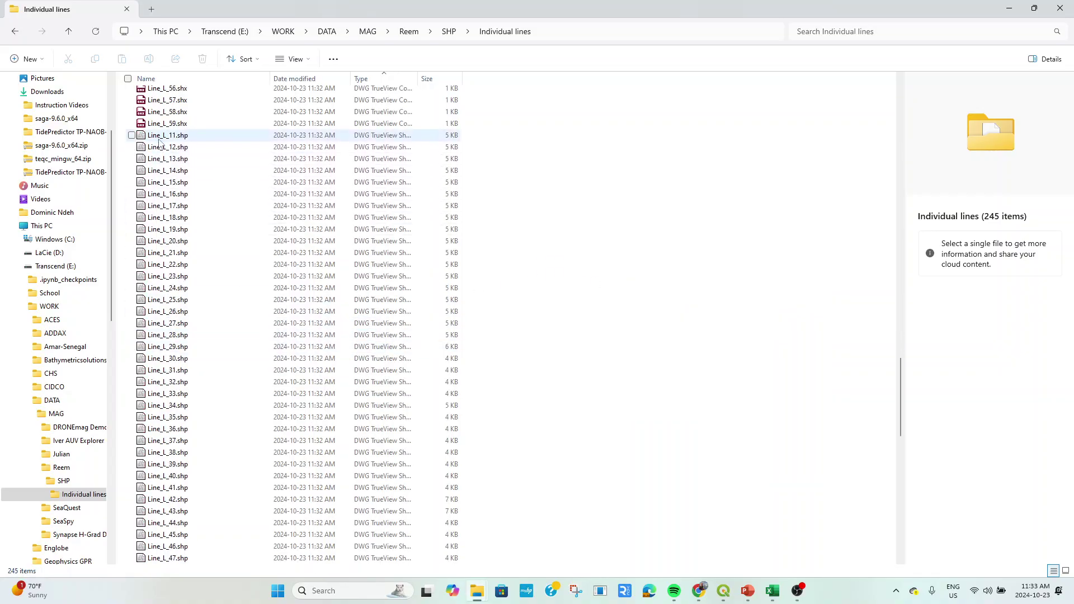
pyautogui.click(160, 136)
pyautogui.scroll(-8, 162, 288)
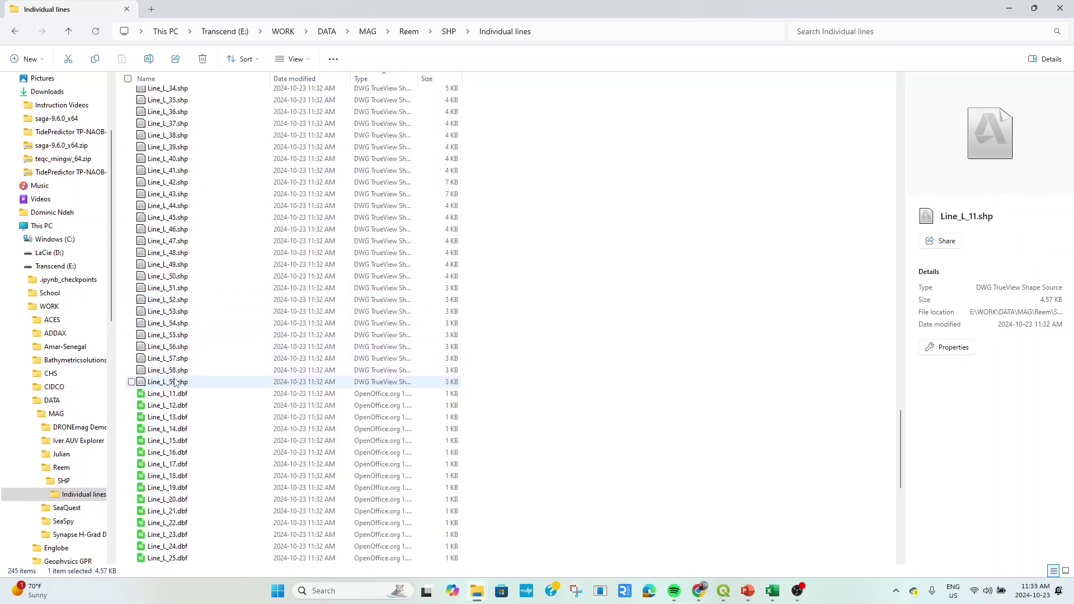
pyautogui.keyDown('shift'); pyautogui.click(169, 381); pyautogui.keyUp('shift')
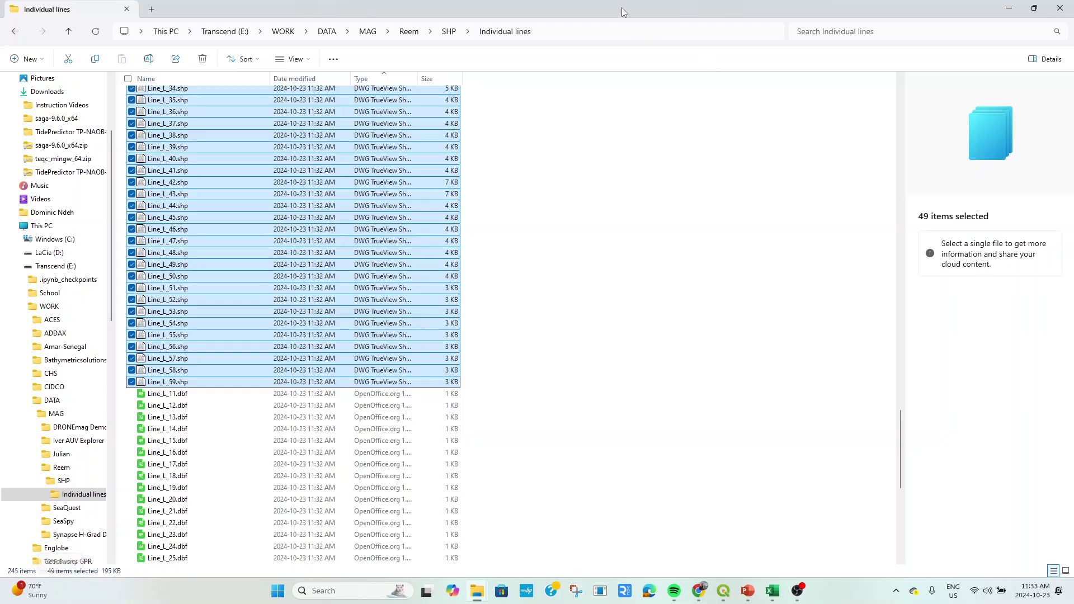
pyautogui.moveTo(622, 8); pyautogui.dragTo(877, 102)
pyautogui.click(598, 83)
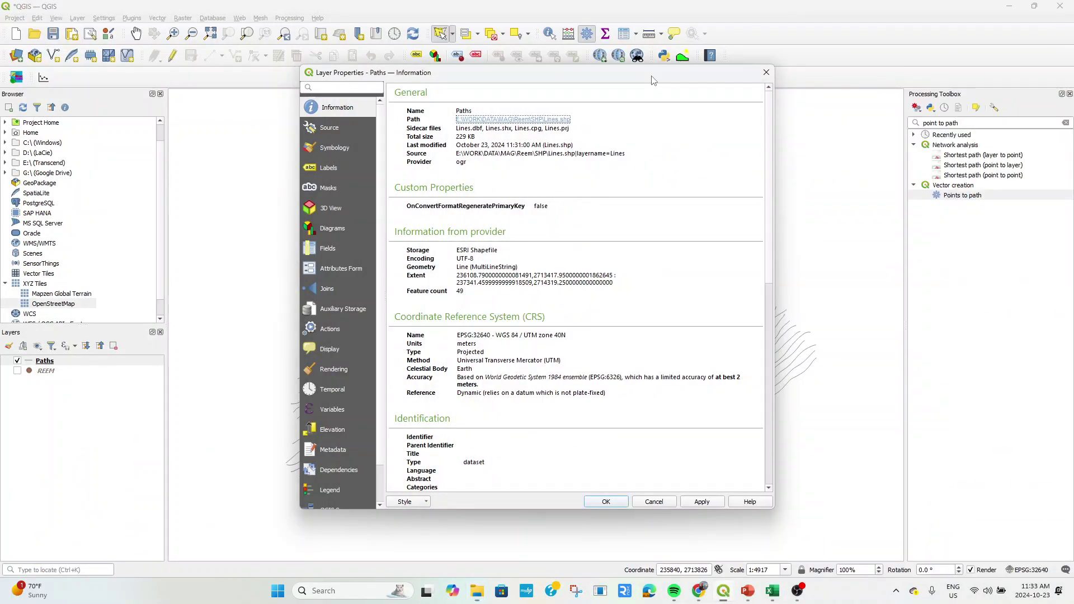
# Drag the selected Line_L shapefiles from File Explorer onto the QGIS map canvas.
pyautogui.click(766, 72)
pyautogui.click(485, 594)
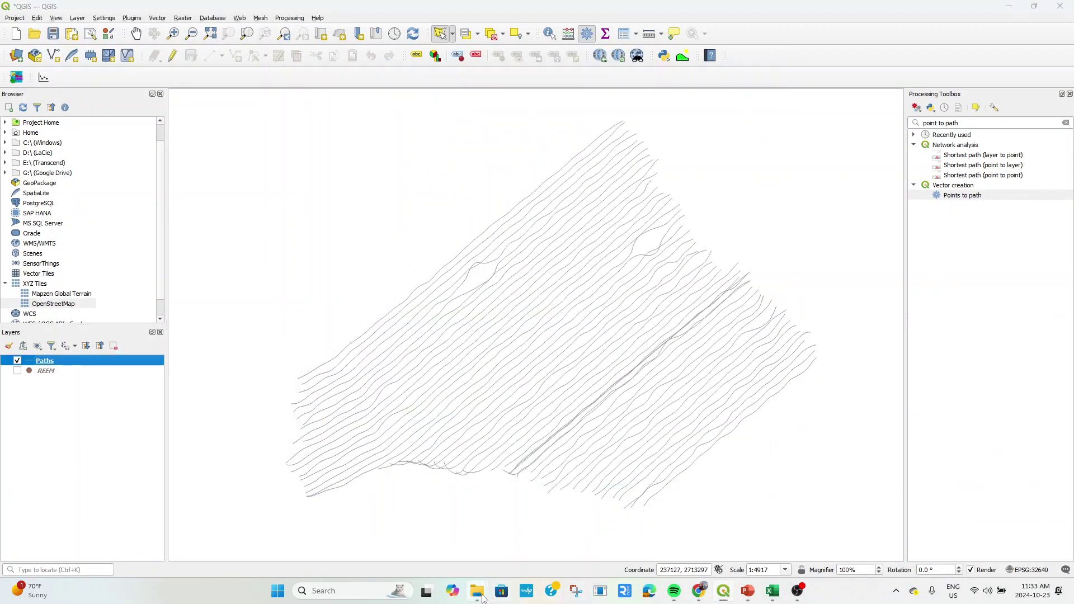
pyautogui.click(520, 537)
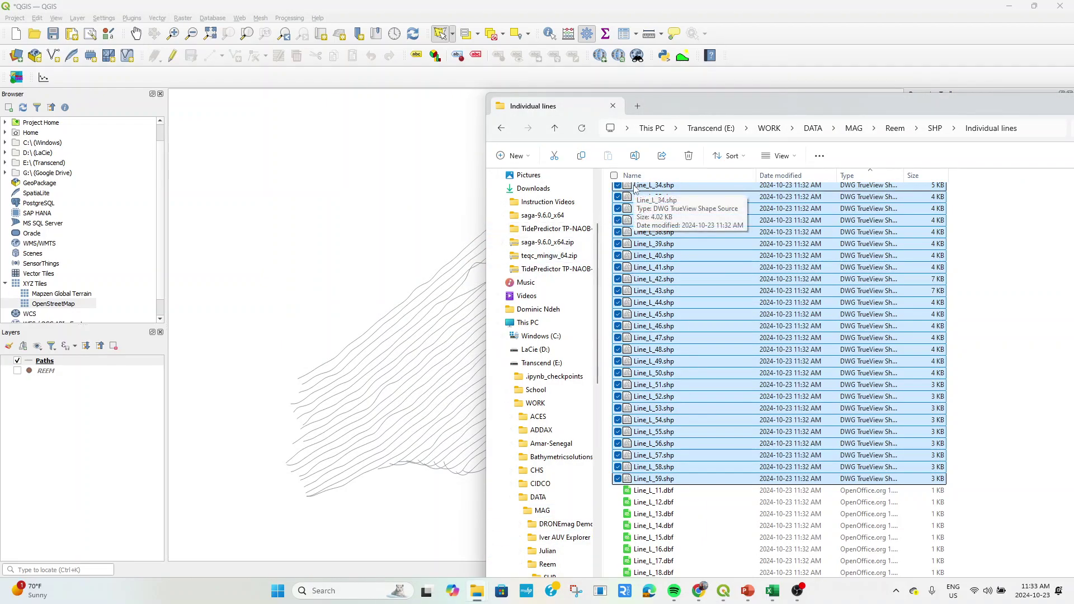
pyautogui.moveTo(633, 189); pyautogui.dragTo(386, 283)
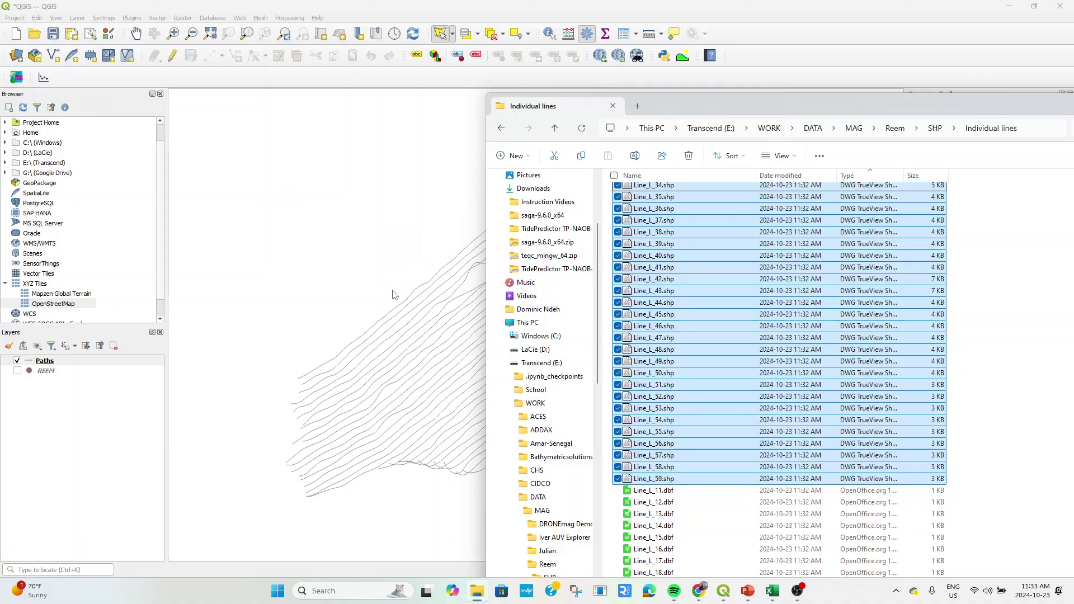
pyautogui.moveTo(1001, 106); pyautogui.dragTo(887, 133)
pyautogui.click(781, 215)
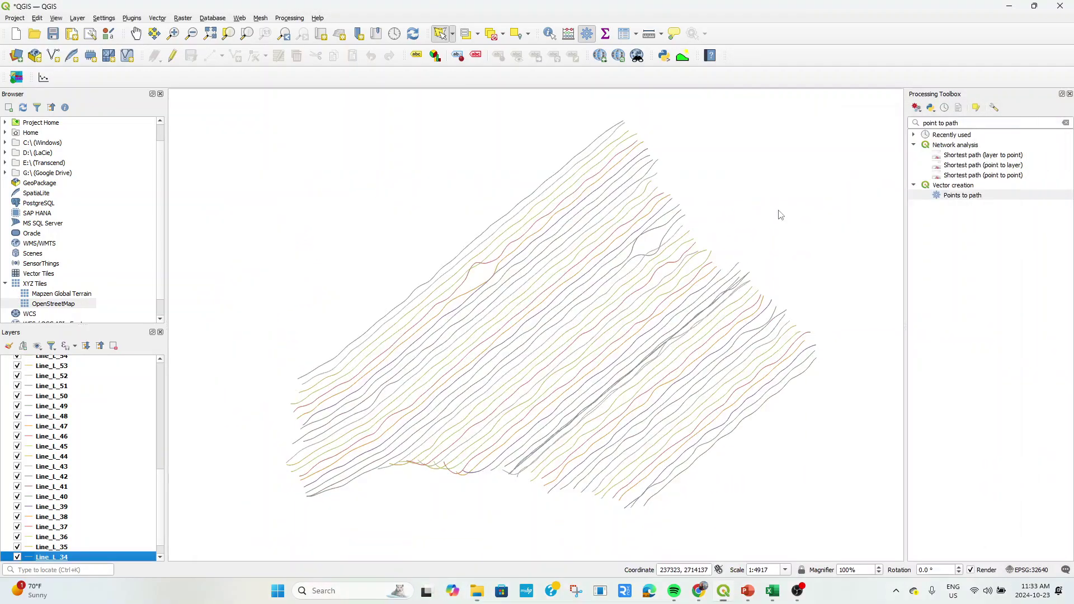
pyautogui.scroll(-7, 64, 414)
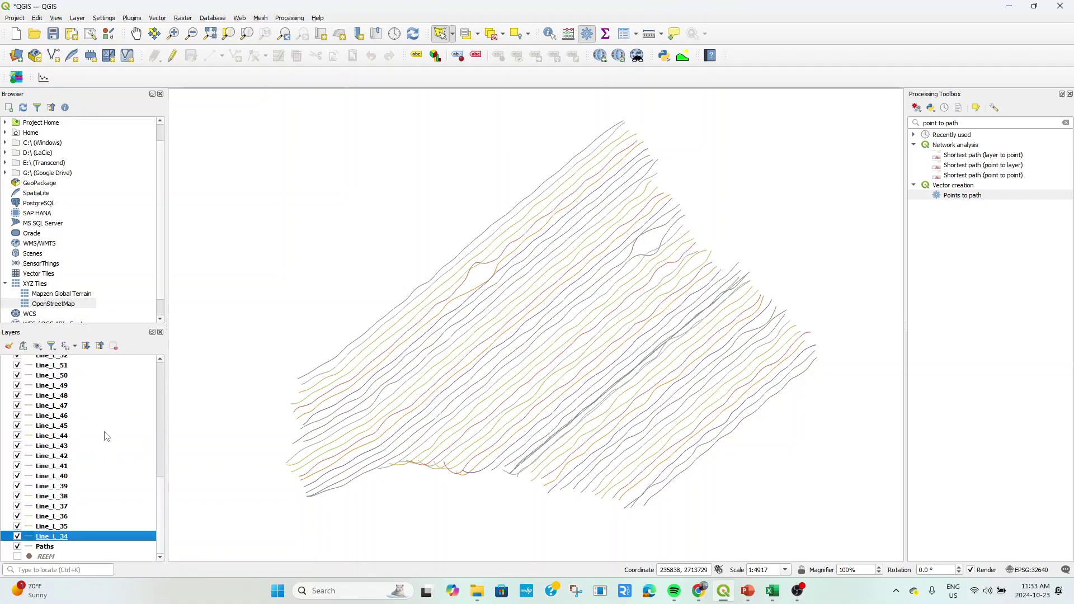
# Remove the Paths layer from the project.
pyautogui.click(43, 546)
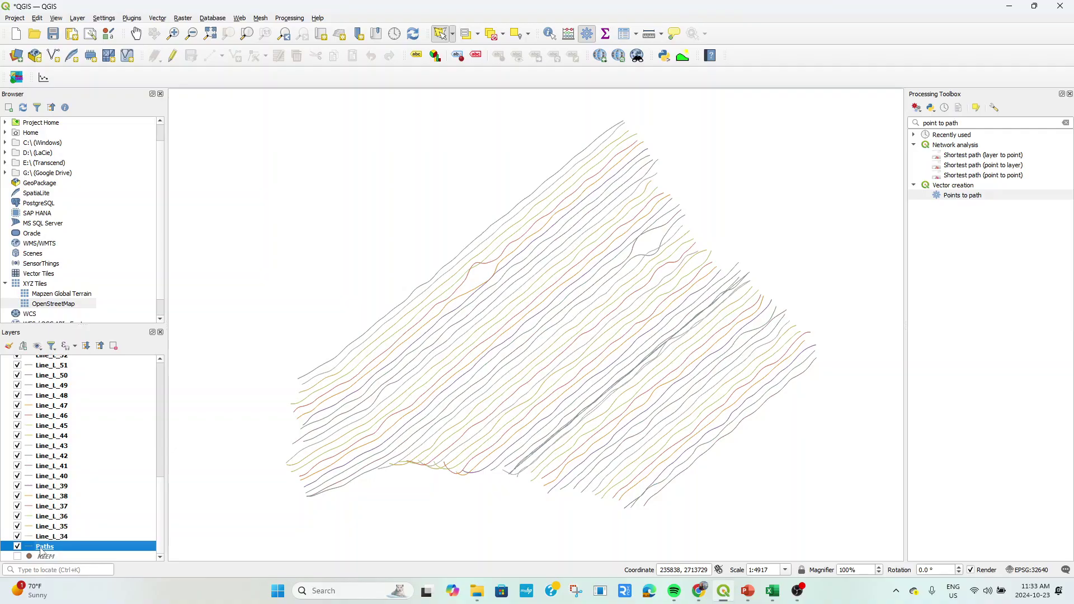
pyautogui.rightClick(41, 551)
pyautogui.click(87, 395)
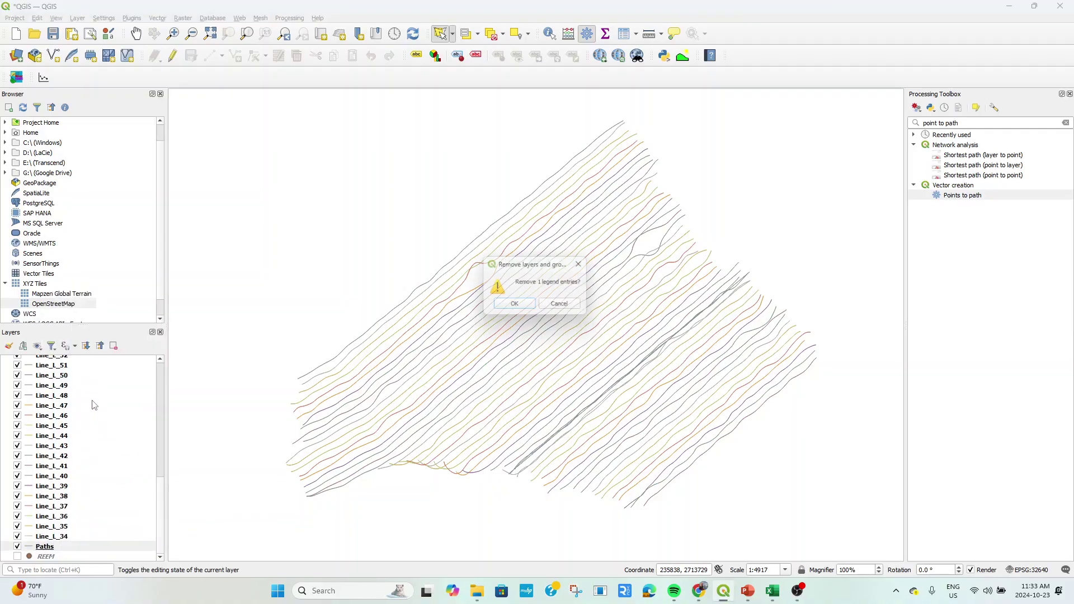
pyautogui.click(506, 311)
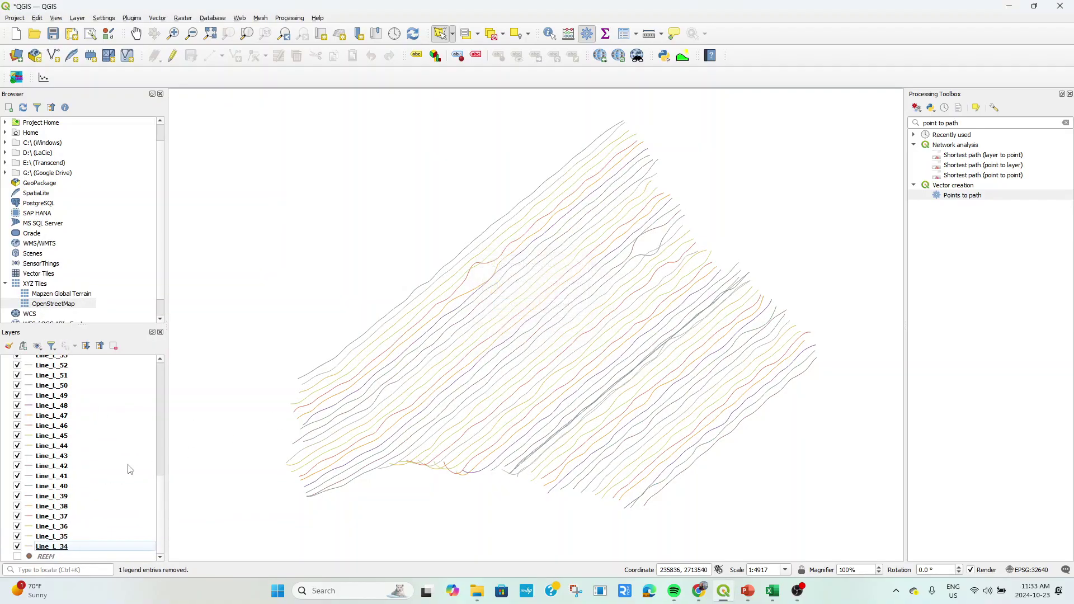
pyautogui.scroll(-6, 126, 462)
pyautogui.scroll(-10, 119, 441)
# Make the Layers panel taller and widen the left dock.
pyautogui.moveTo(120, 325); pyautogui.dragTo(119, 192)
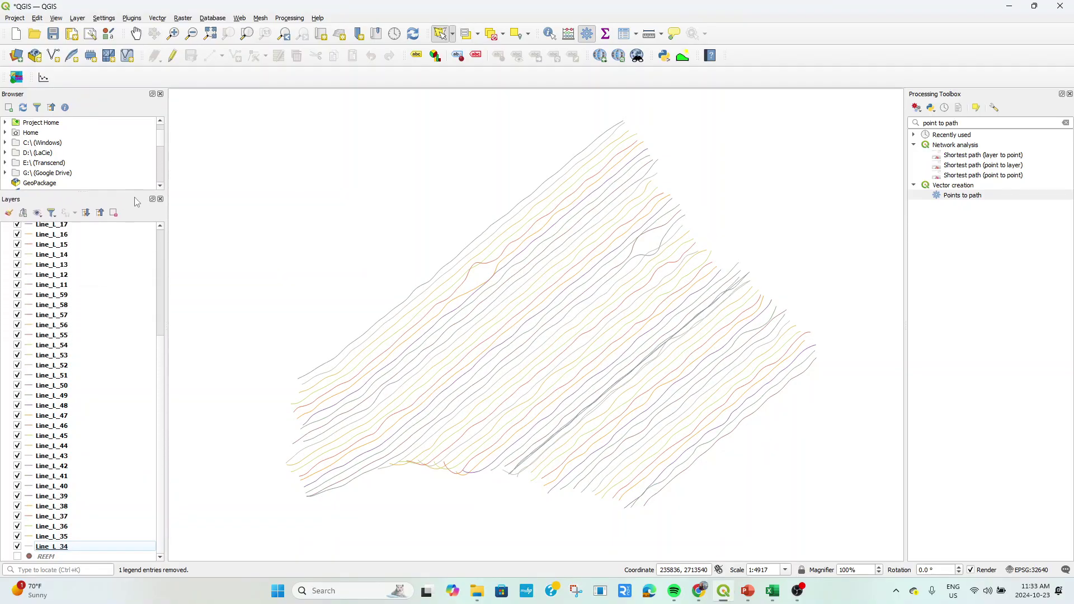
pyautogui.moveTo(168, 245); pyautogui.dragTo(235, 251)
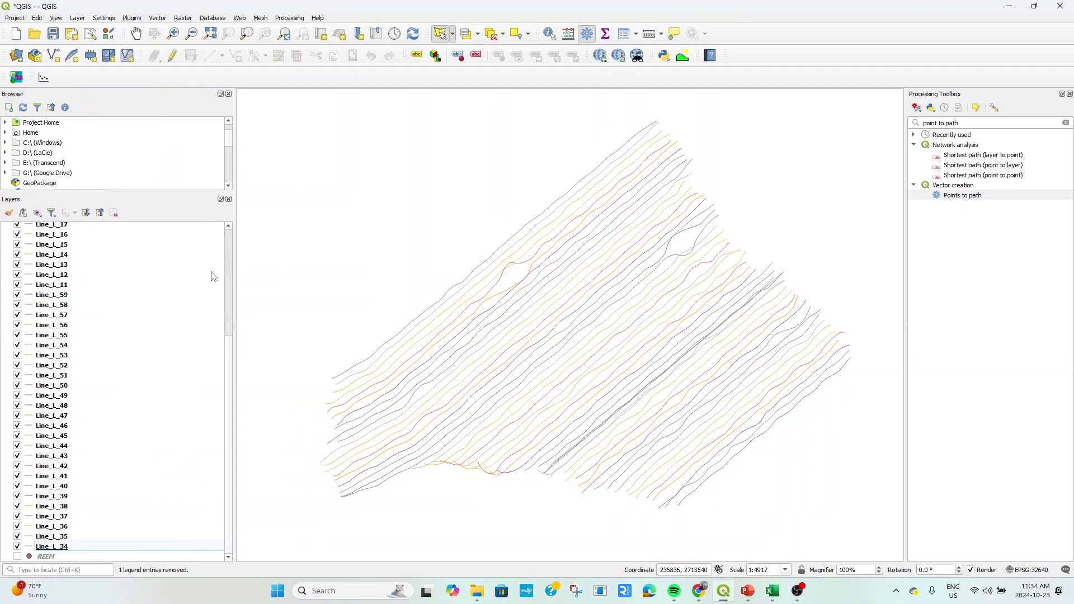
pyautogui.rightClick(152, 294)
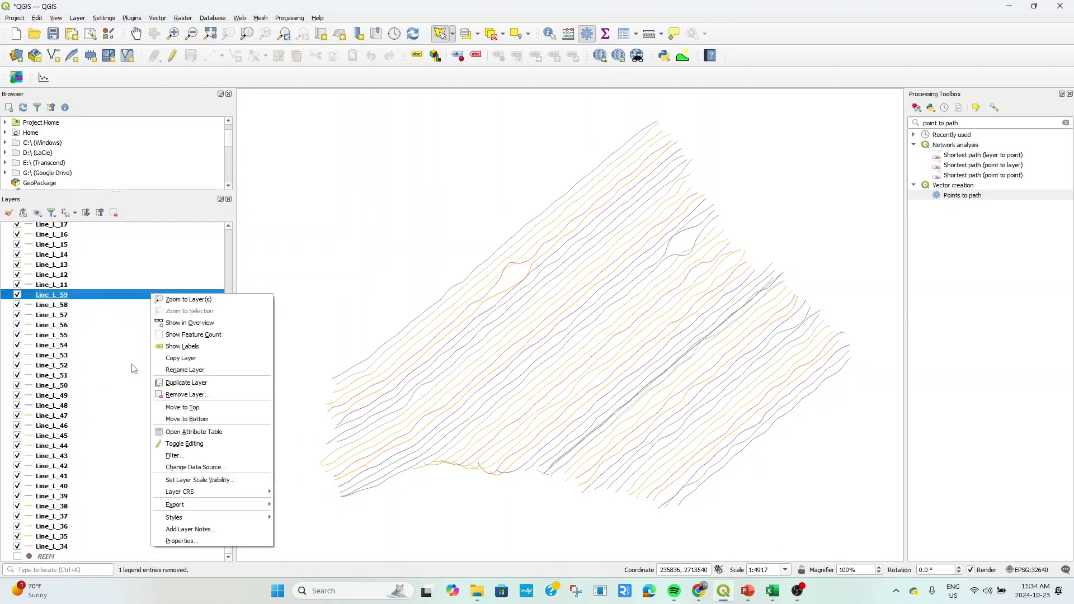
# Add a new layer group named Lines.
pyautogui.click(92, 557)
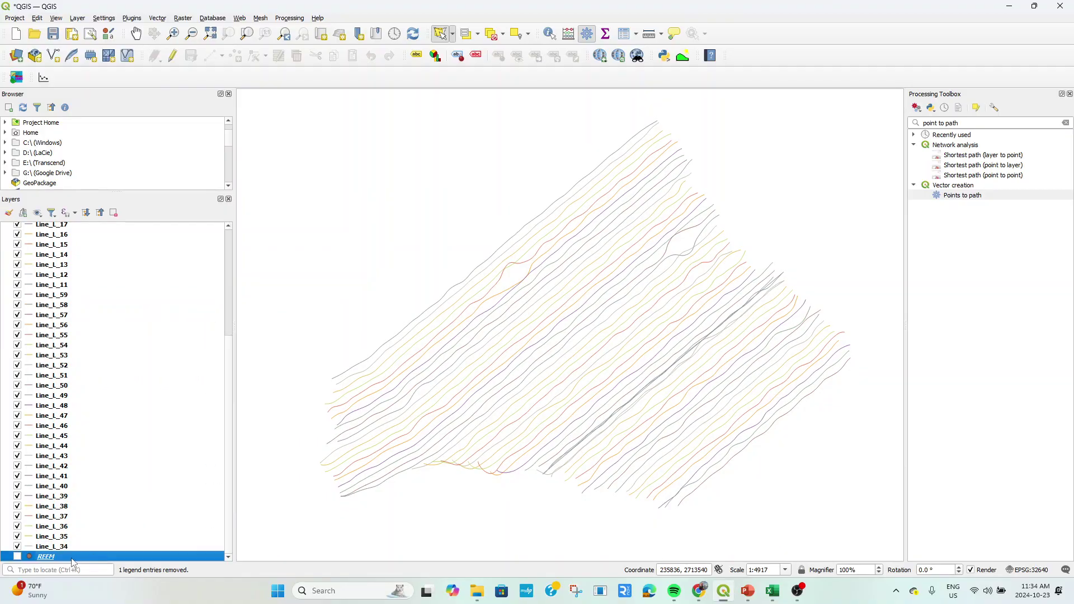
pyautogui.click(23, 213)
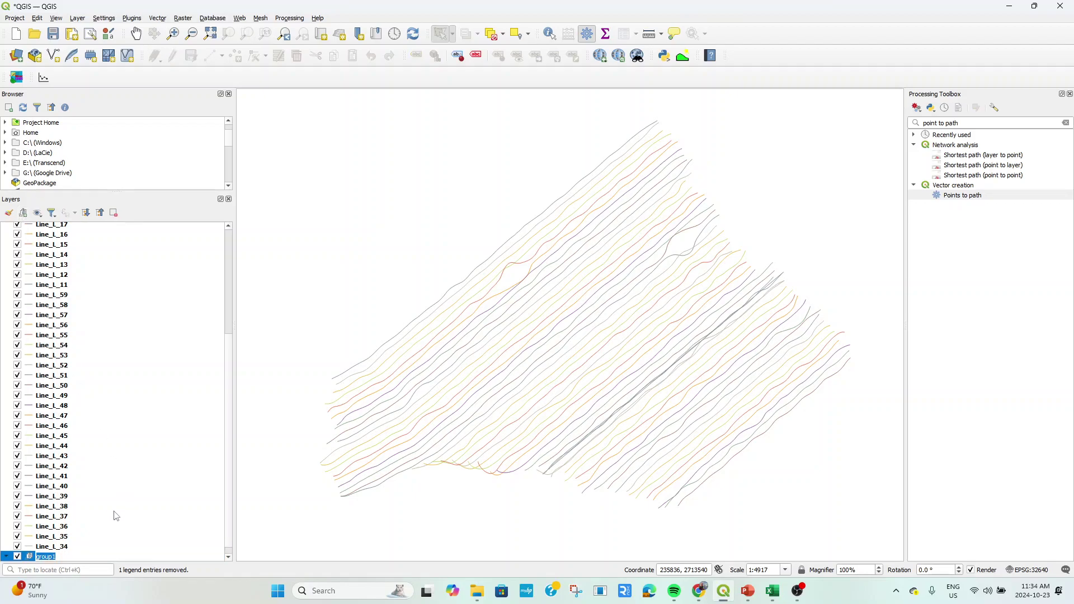
pyautogui.write('Line')
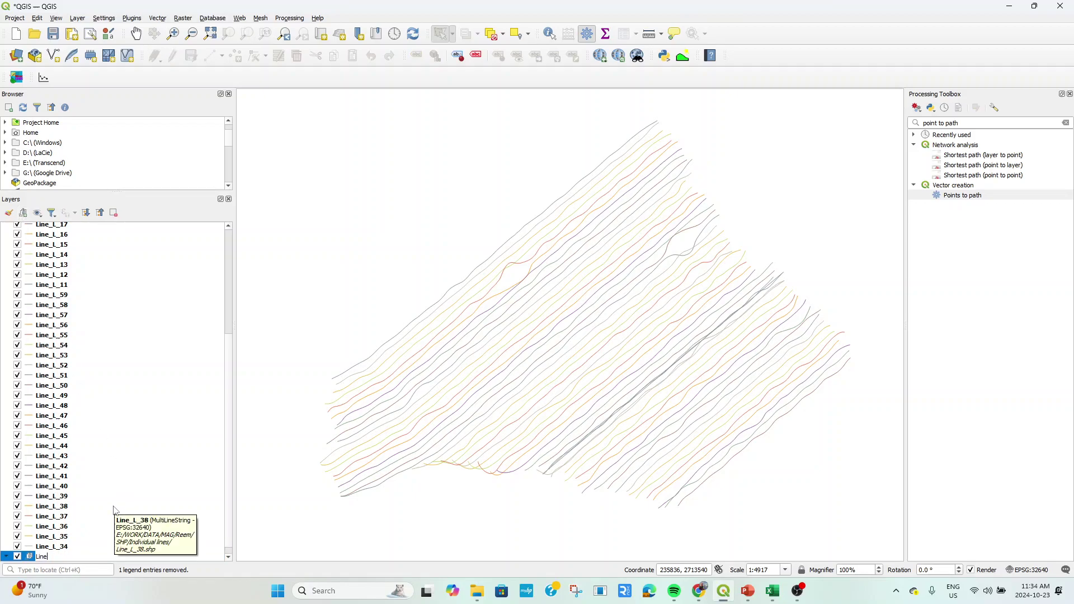
pyautogui.write('s')
pyautogui.press('Return')
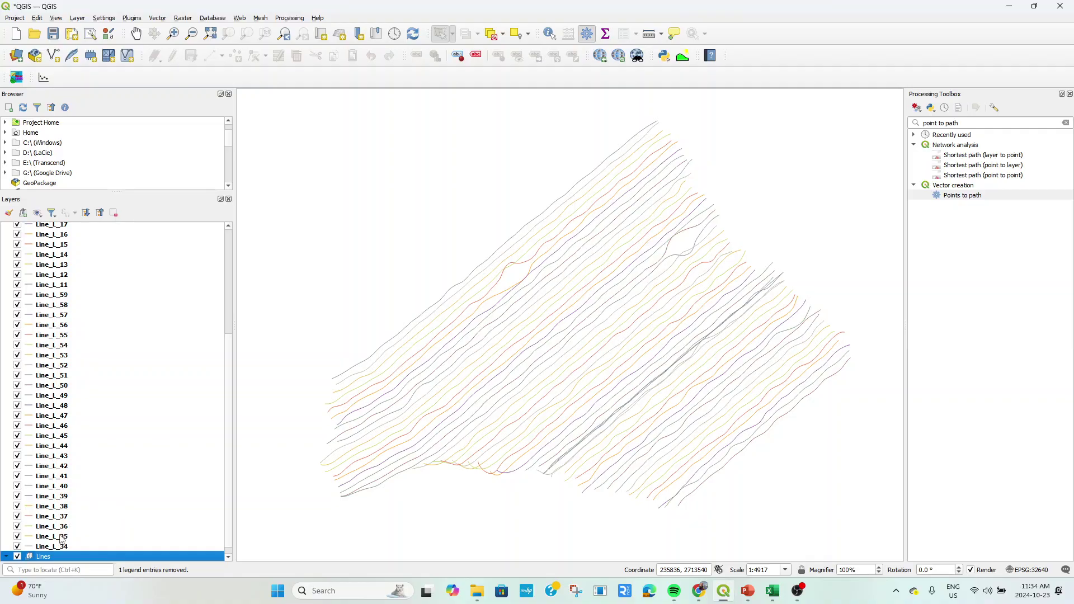
# Move all Line_L_11 to Line_L_59 layers into the Lines group.
pyautogui.scroll(5, 56, 551)
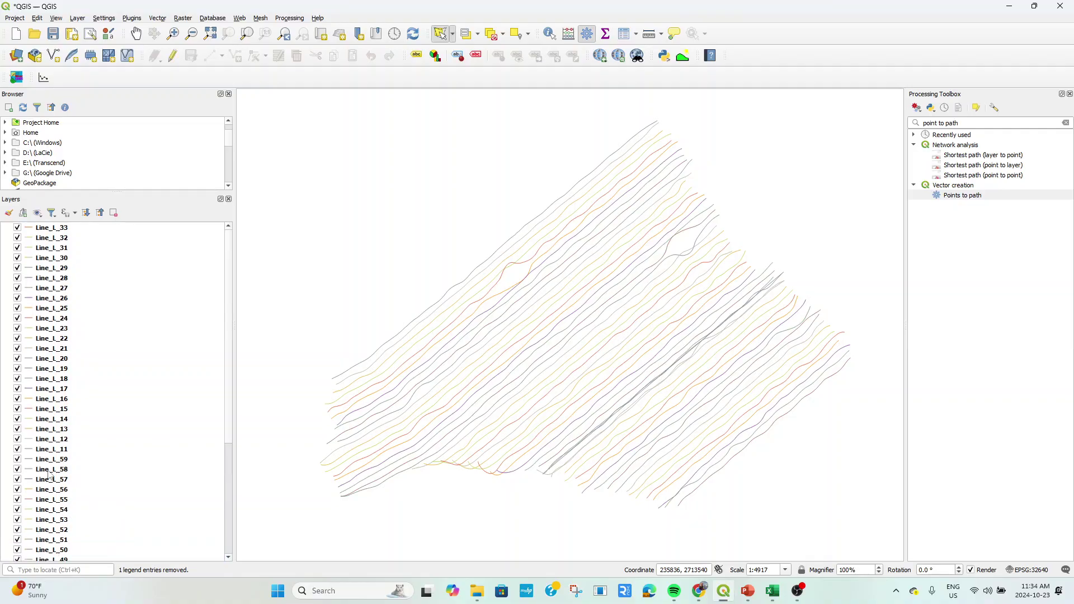
pyautogui.keyDown('shift'); pyautogui.click(49, 233); pyautogui.keyUp('shift')
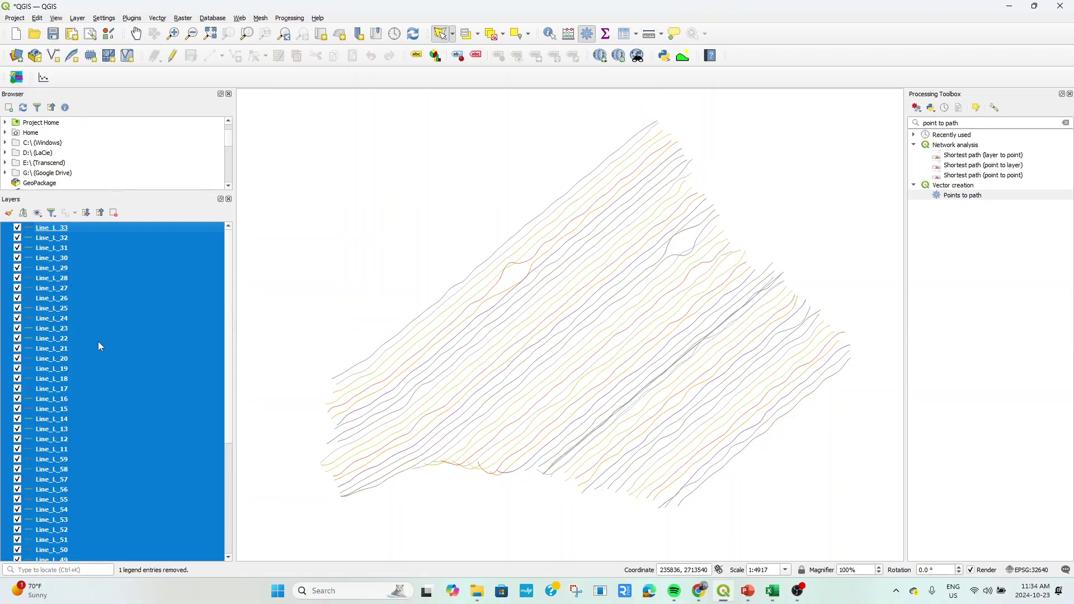
pyautogui.scroll(-6, 94, 460)
pyautogui.scroll(-1, 95, 461)
pyautogui.moveTo(46, 540); pyautogui.dragTo(60, 551)
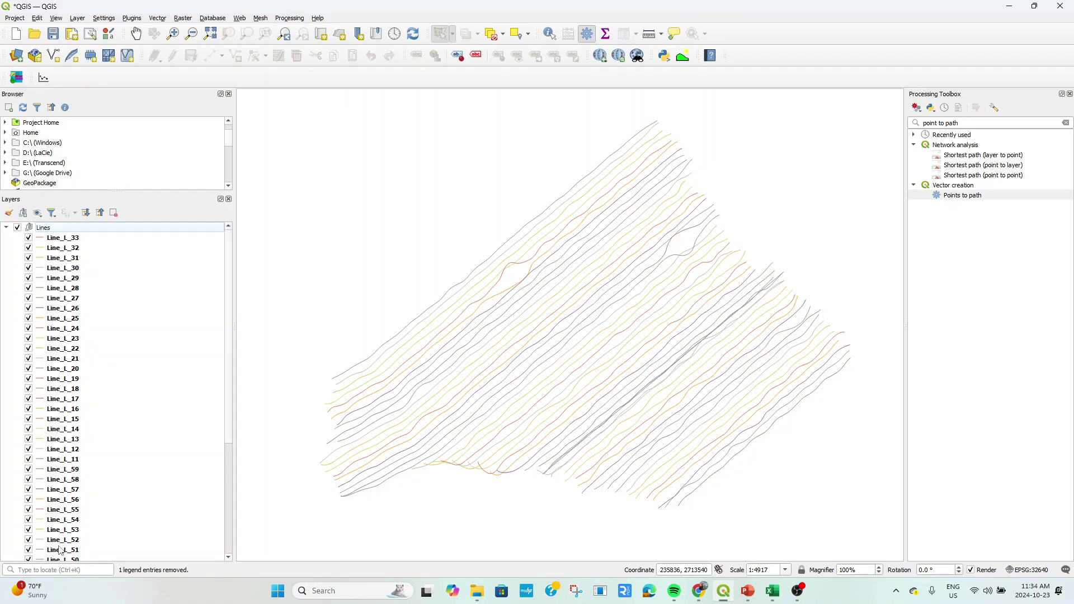
# Collapse and expand the Lines group several times to check its contents.
pyautogui.click(6, 227)
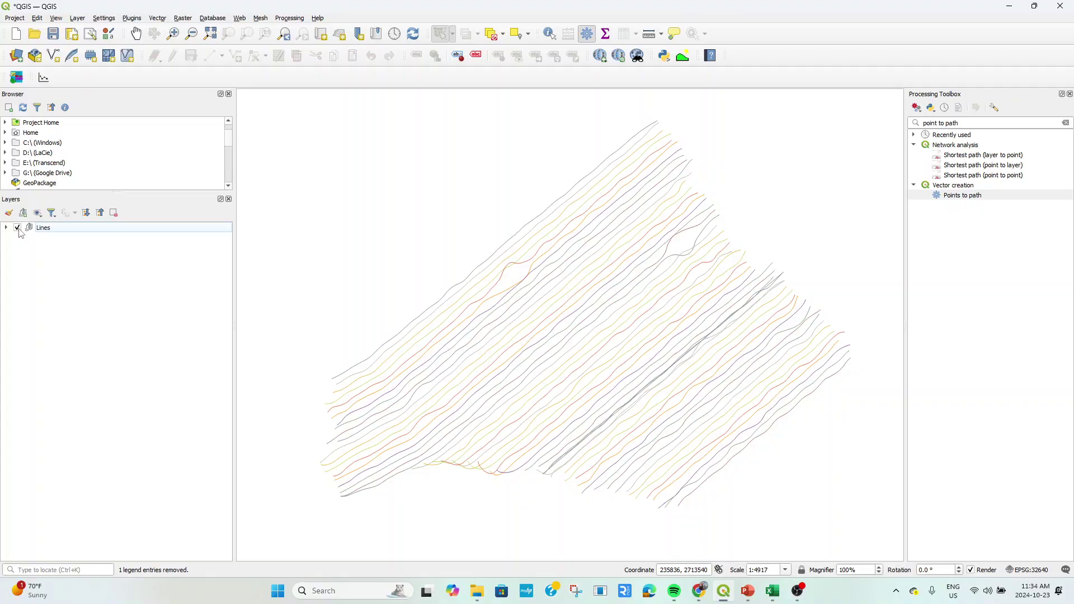
pyautogui.click(6, 228)
pyautogui.click(6, 228)
pyautogui.click(6, 228)
pyautogui.click(6, 228)
pyautogui.click(6, 228)
pyautogui.click(6, 228)
pyautogui.click(7, 228)
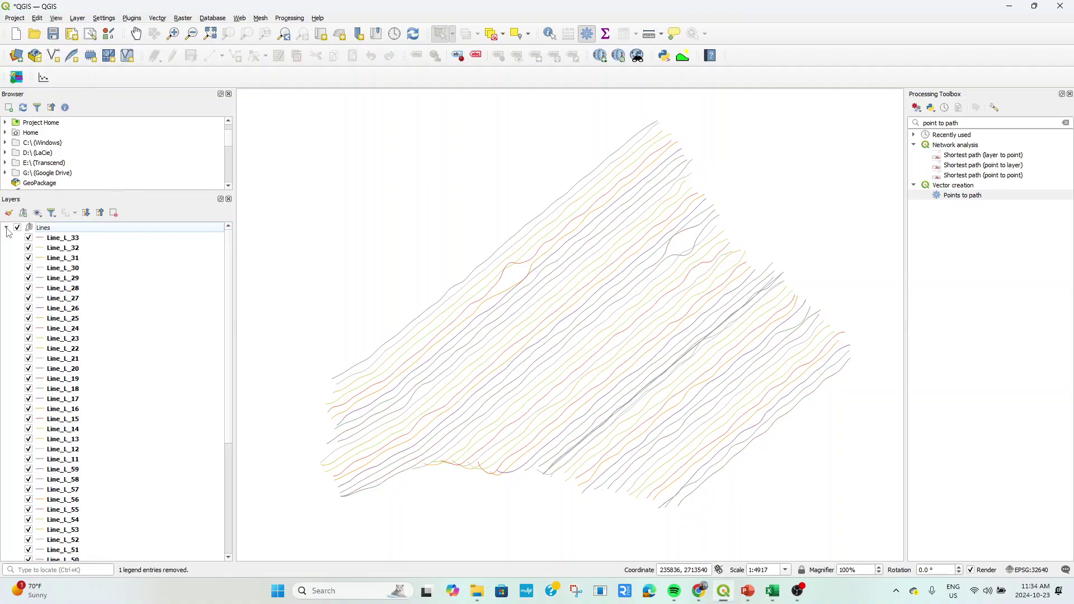
# Toggle the REEM layer's visibility checkbox to show its survey points above Lines.
pyautogui.click(6, 228)
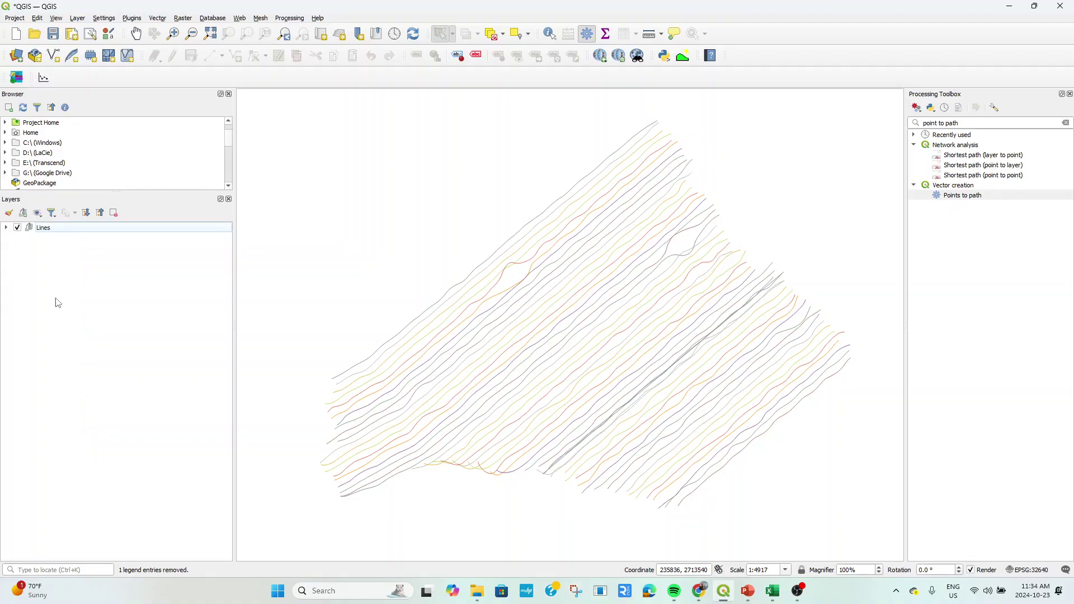
pyautogui.click(6, 228)
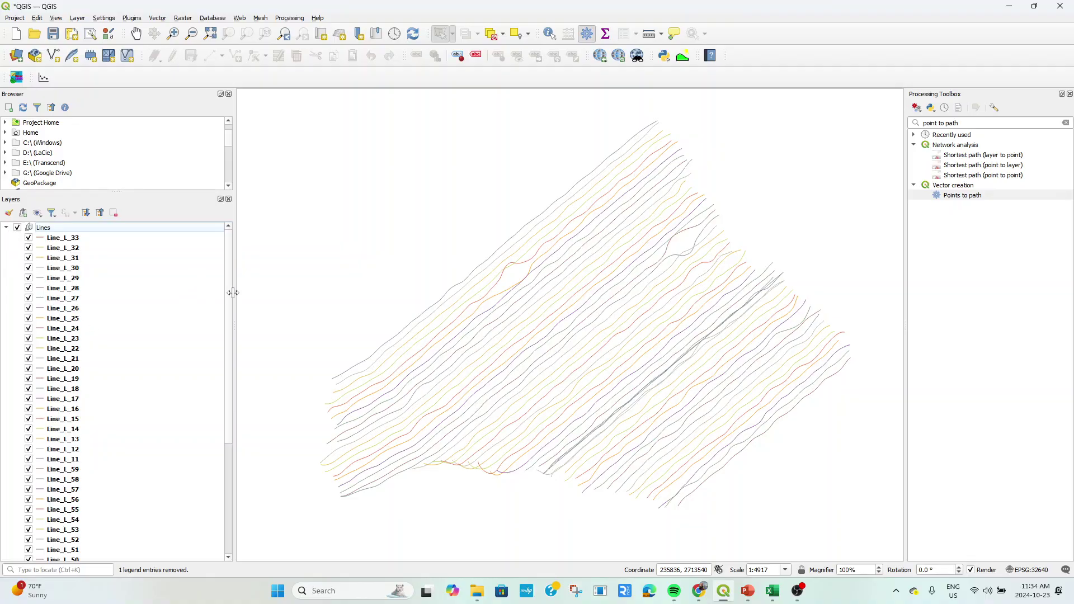
pyautogui.scroll(-5, 168, 414)
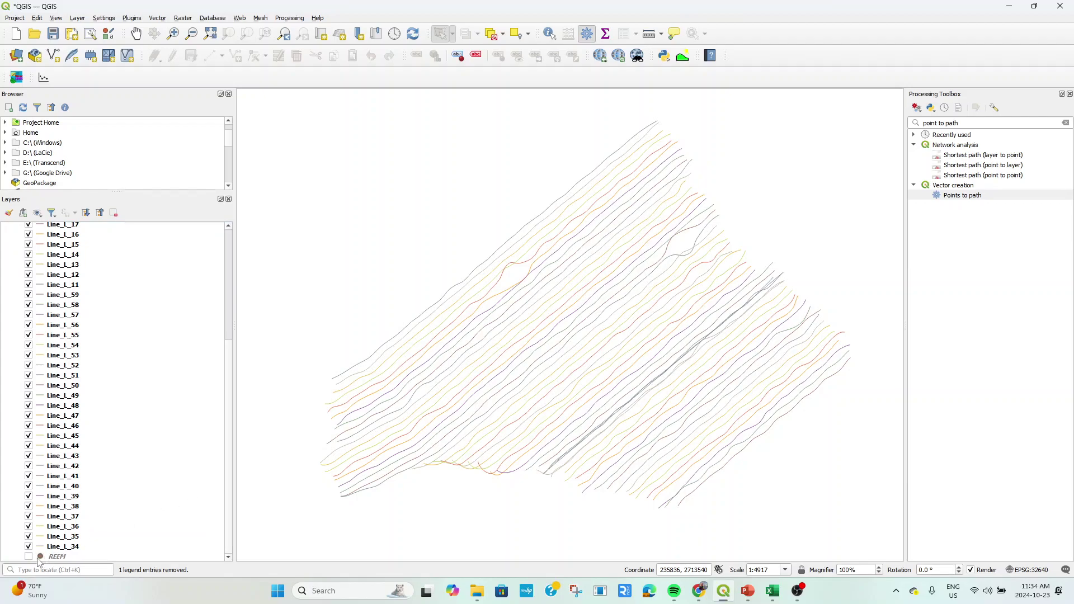
pyautogui.click(29, 557)
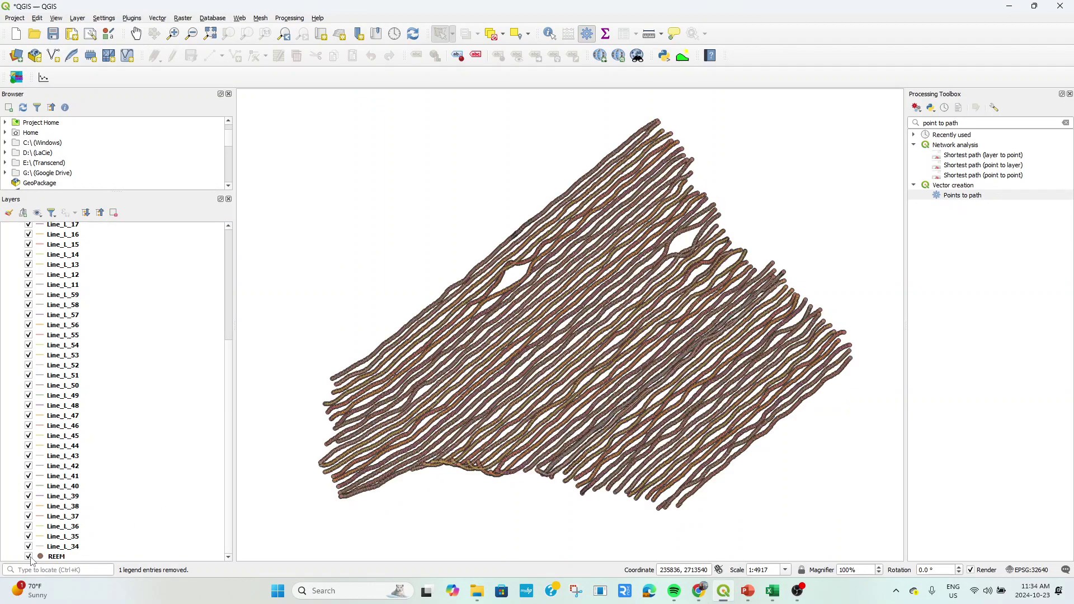
pyautogui.click(29, 557)
pyautogui.click(29, 558)
pyautogui.click(29, 557)
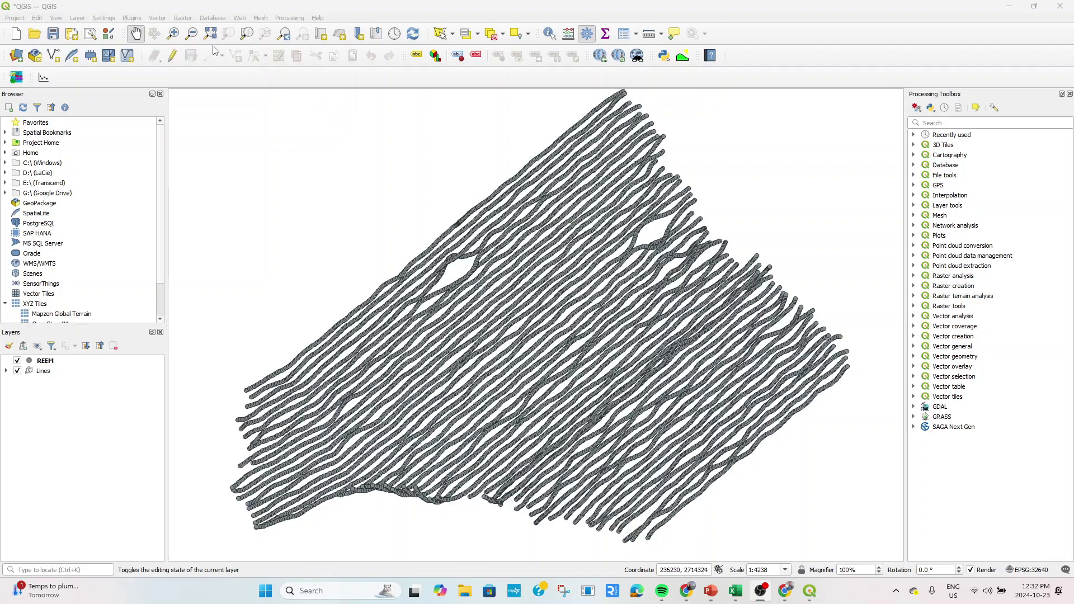
# Open Raster > Analysis > Grid (Inverse Distance to a Power) with REEM as point layer.
pyautogui.click(183, 18)
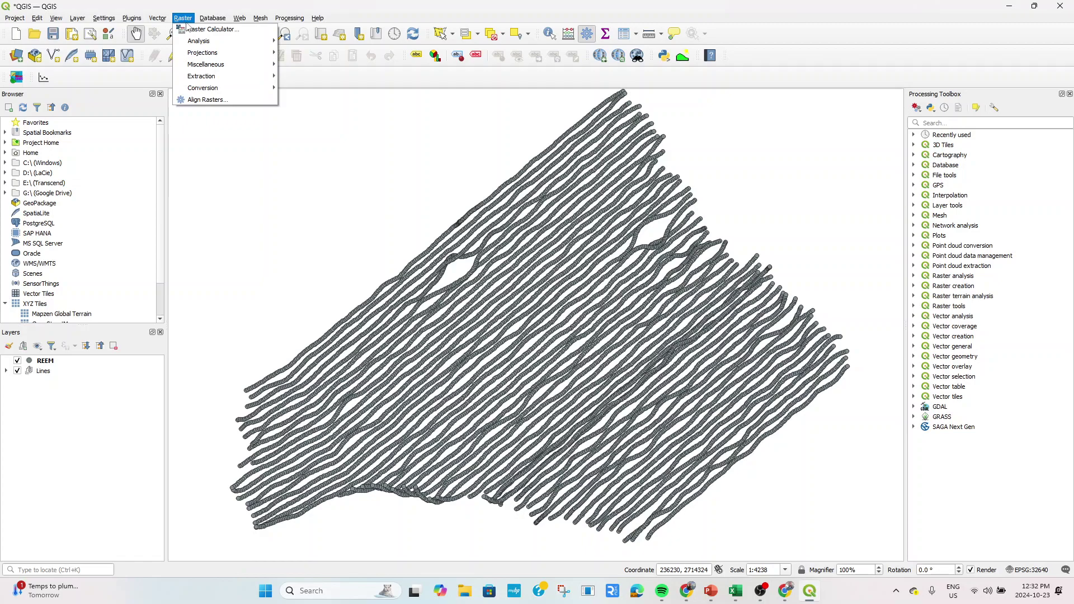
pyautogui.moveTo(246, 41)
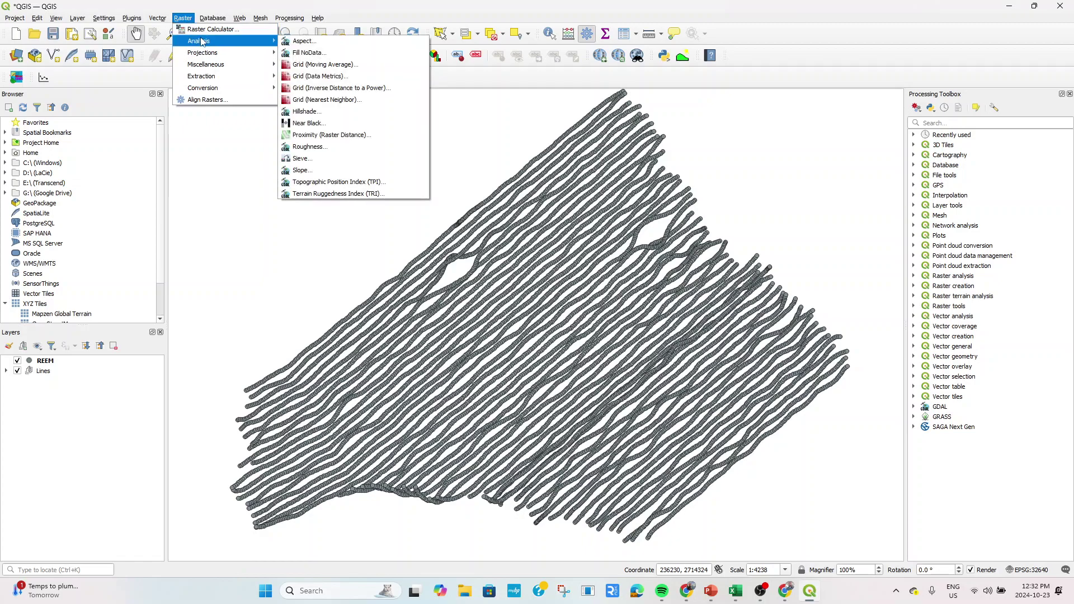
pyautogui.click(350, 90)
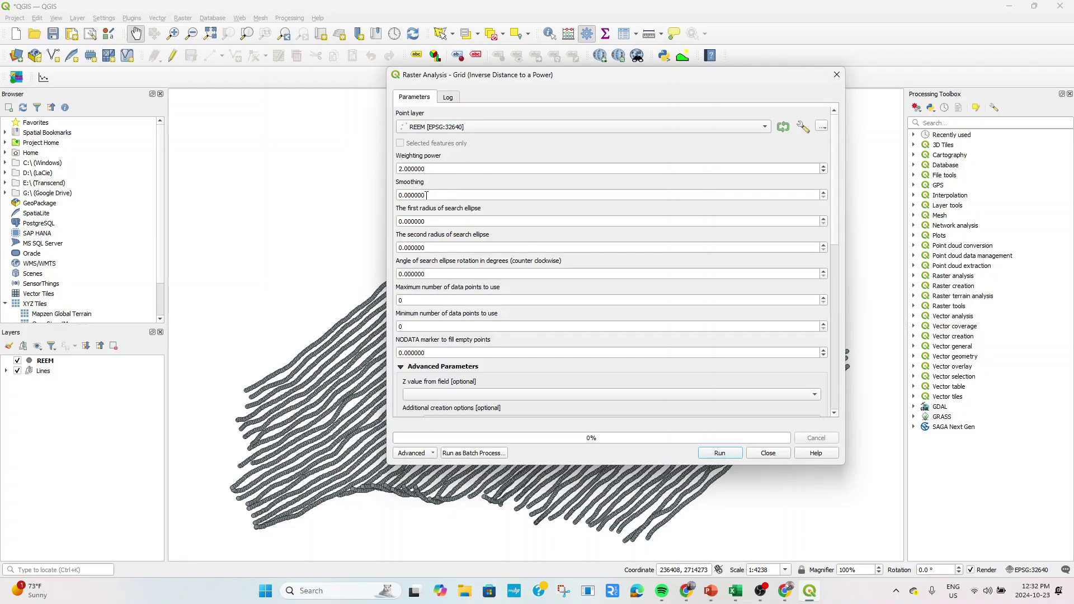
# Set the Smoothing value and both search radii to 5.
pyautogui.moveTo(426, 196); pyautogui.dragTo(397, 196)
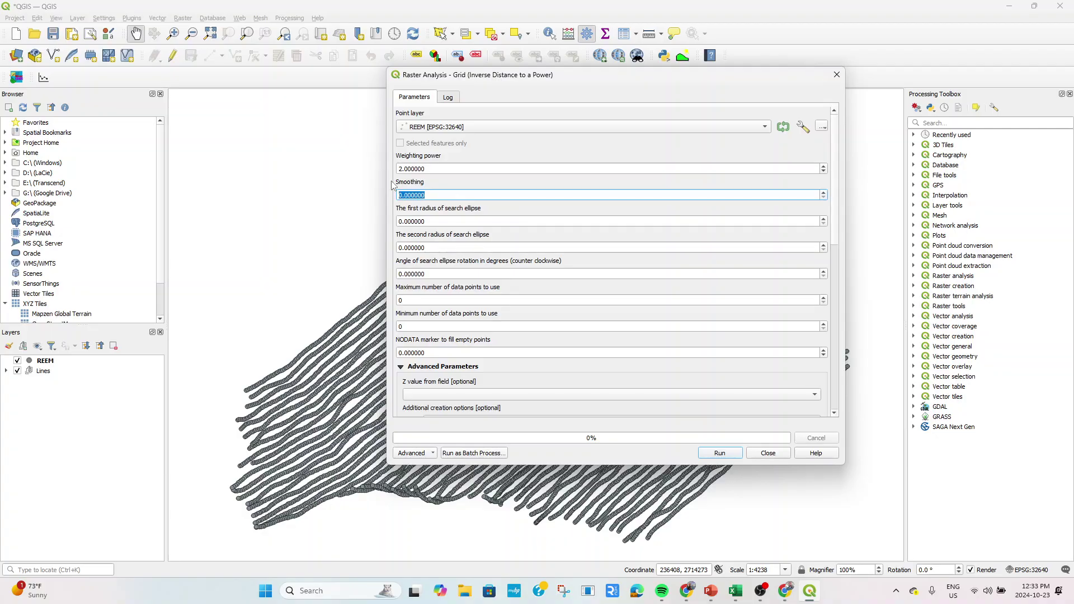
pyautogui.write('5')
pyautogui.moveTo(435, 222); pyautogui.dragTo(392, 224)
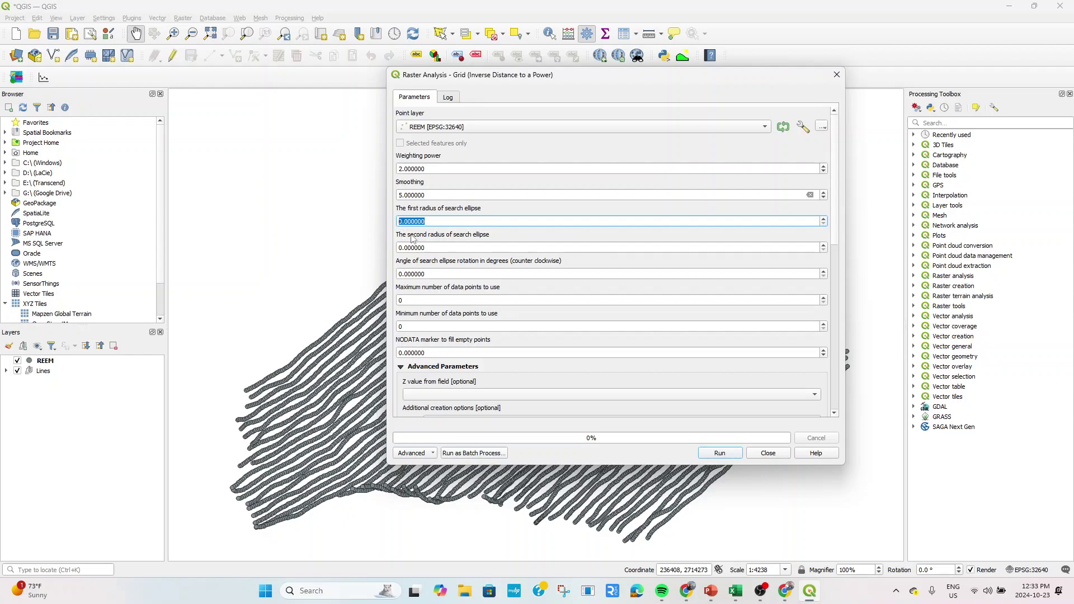
pyautogui.write('5')
pyautogui.moveTo(435, 247); pyautogui.dragTo(401, 248)
pyautogui.write('5')
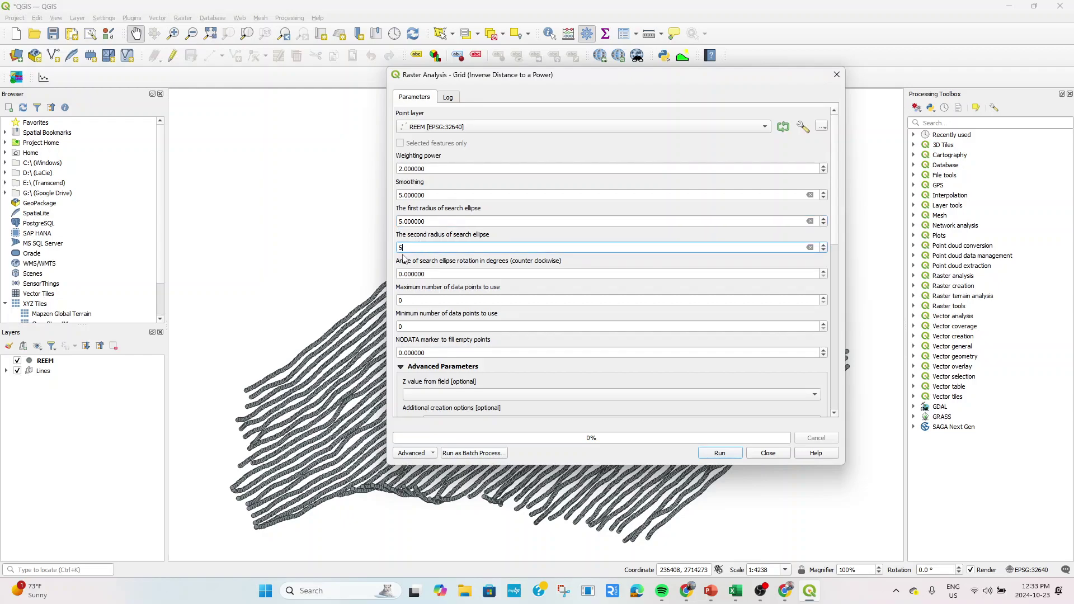
# Use field F as the Z value, run the IDW grid on REEM, and close the window.
pyautogui.click(442, 395)
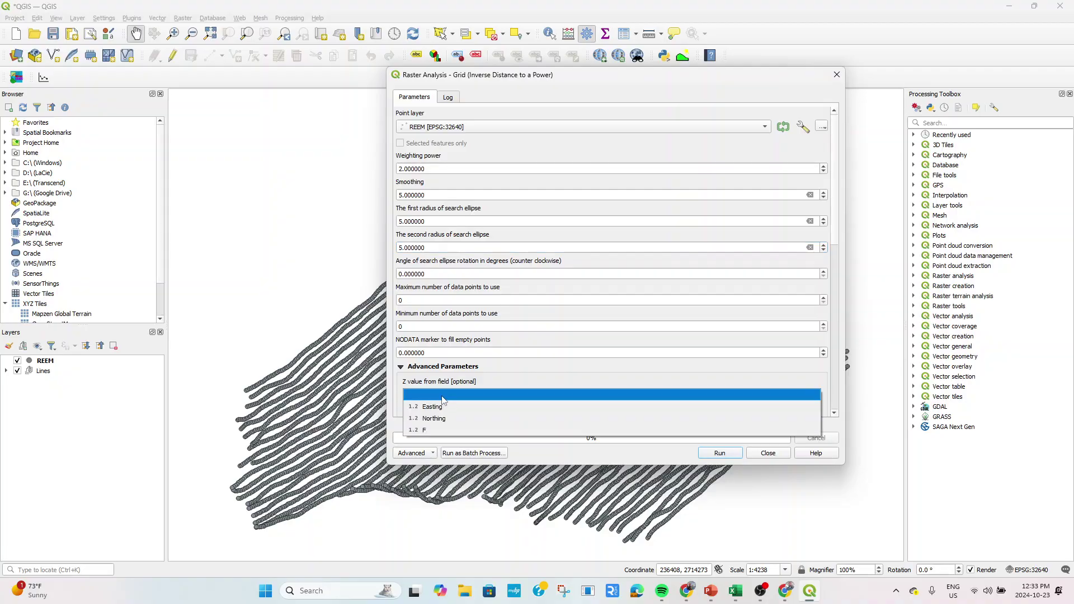
pyautogui.click(441, 434)
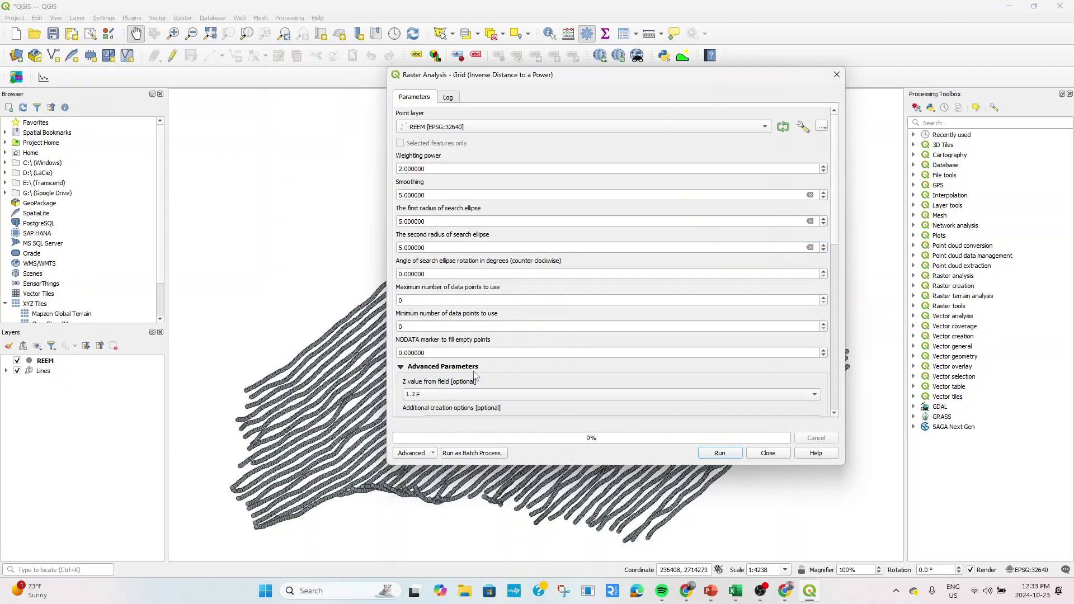
pyautogui.scroll(-10, 837, 248)
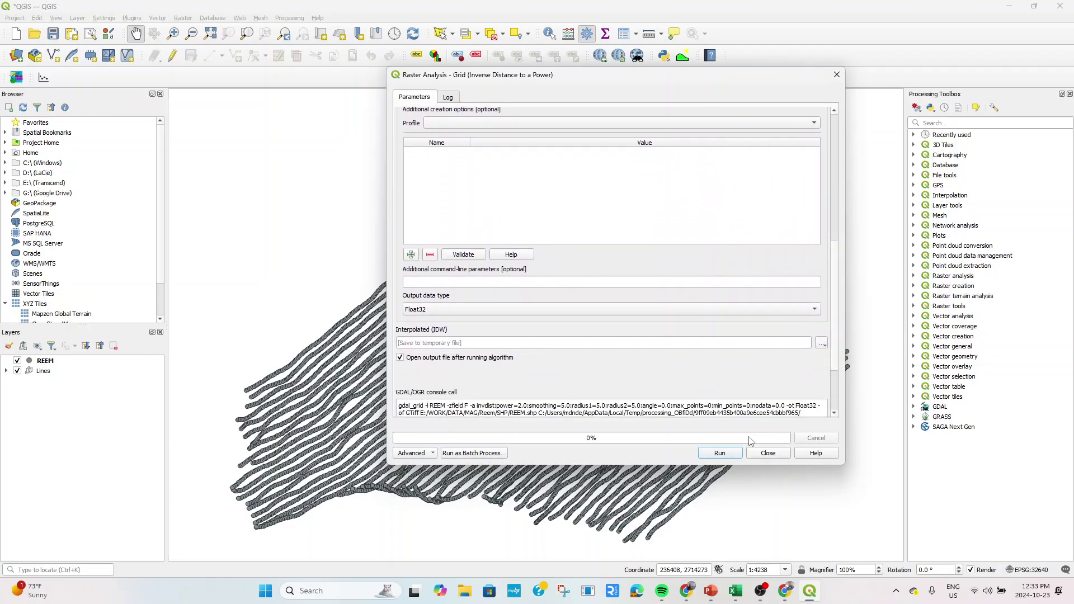
pyautogui.click(731, 454)
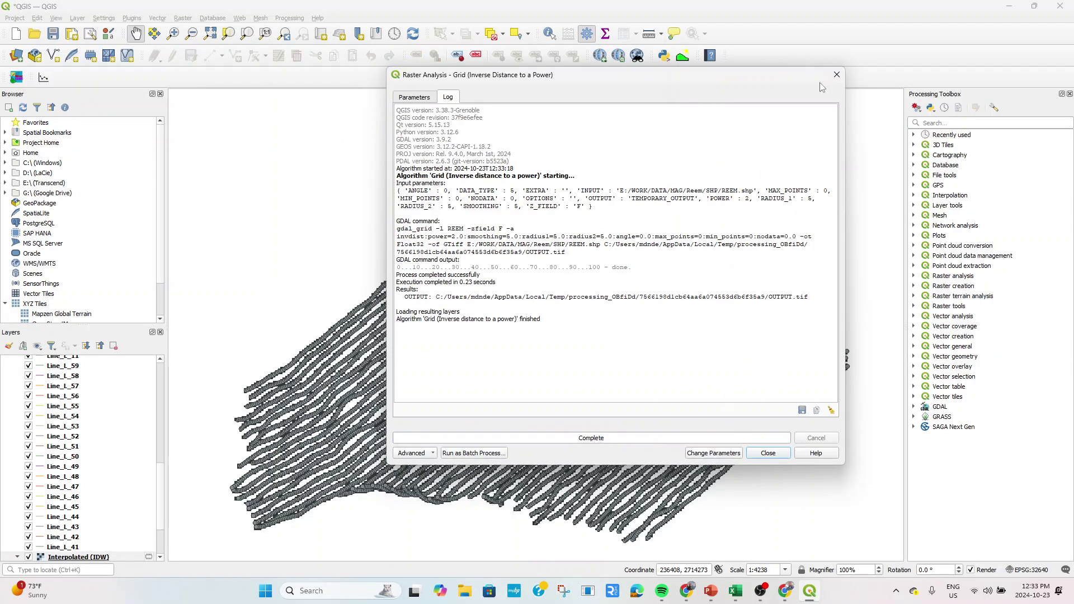
pyautogui.click(836, 74)
# Hide REEM, inspect the blocky grey IDW raster across the survey, and collapse the Lines group.
pyautogui.scroll(15, 41, 447)
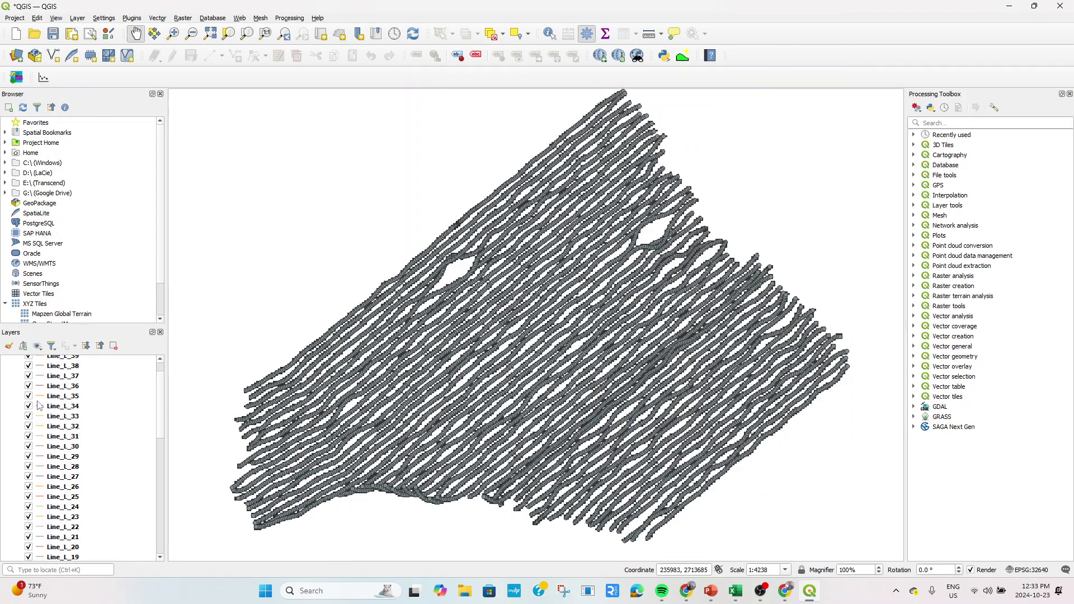
pyautogui.click(17, 360)
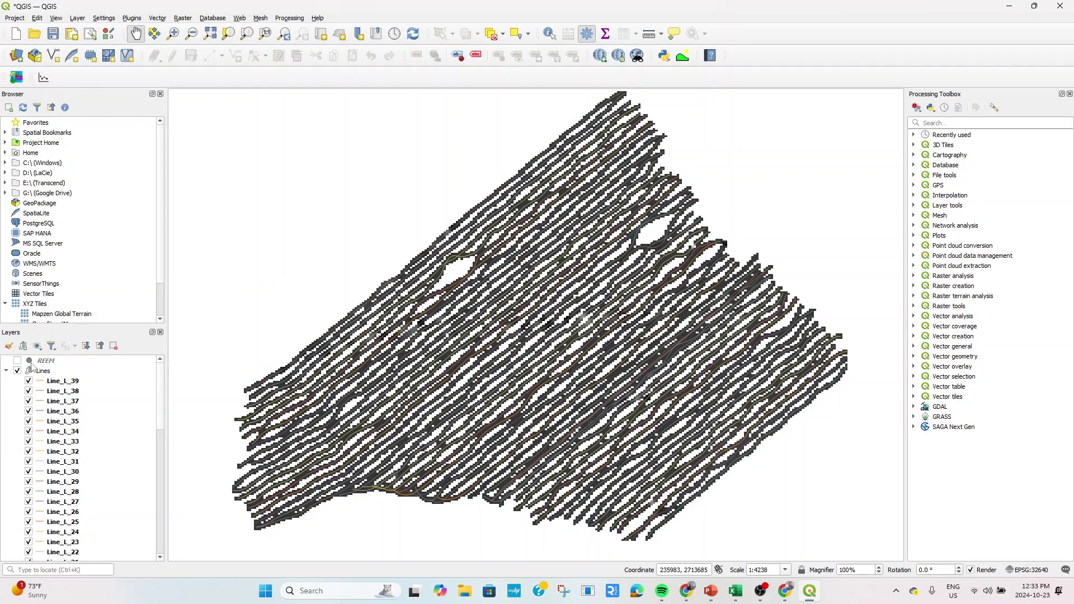
pyautogui.scroll(3, 335, 320)
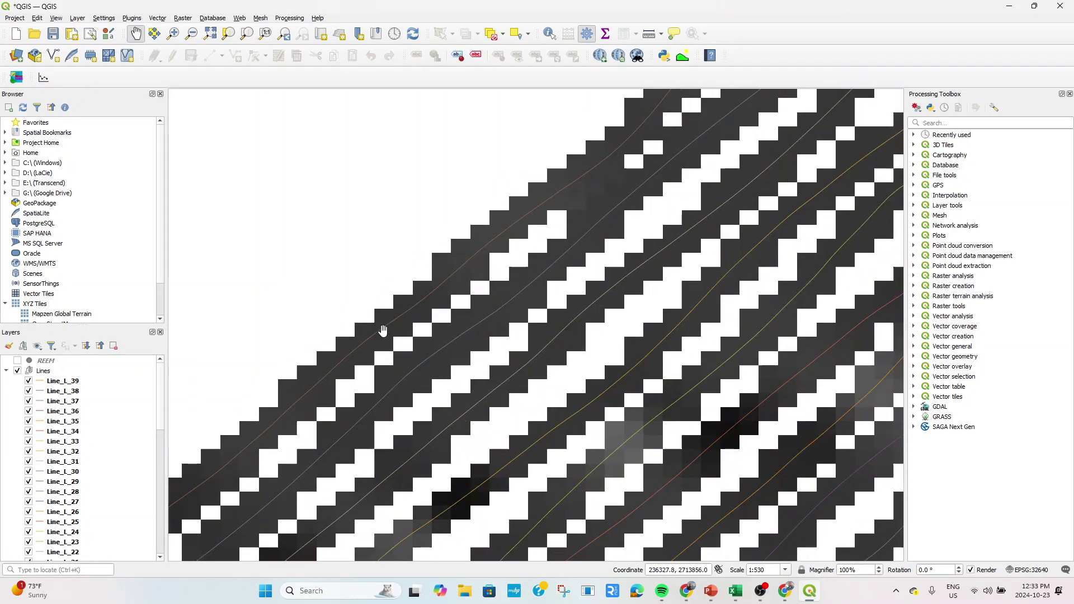
pyautogui.scroll(-3, 336, 320)
pyautogui.moveTo(396, 396); pyautogui.dragTo(398, 274)
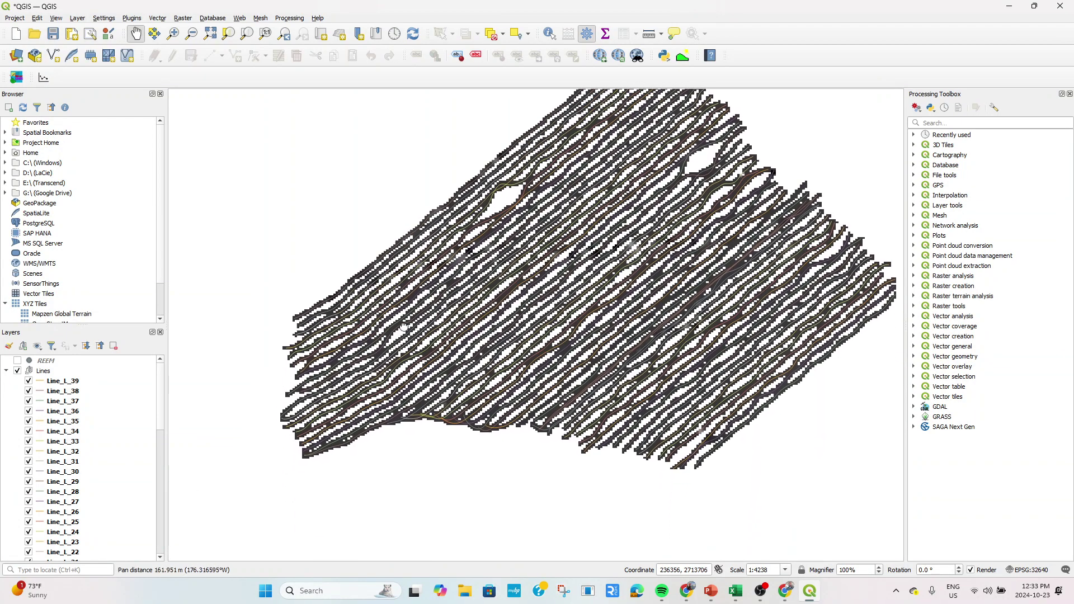
pyautogui.scroll(3, 399, 274)
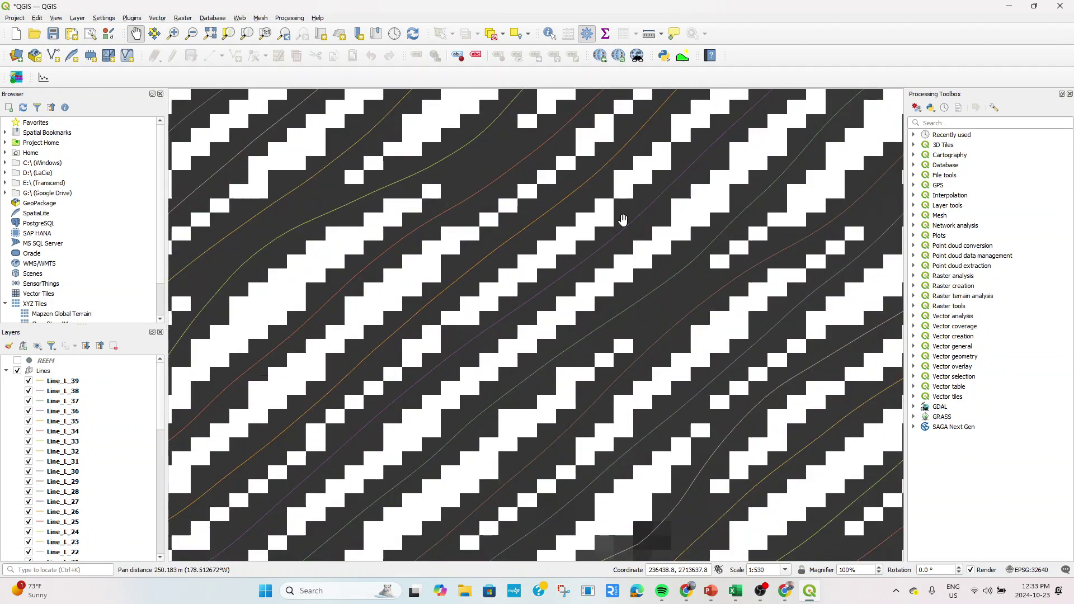
pyautogui.scroll(-2, 620, 221)
pyautogui.moveTo(810, 123); pyautogui.dragTo(688, 328)
pyautogui.scroll(-2, 688, 327)
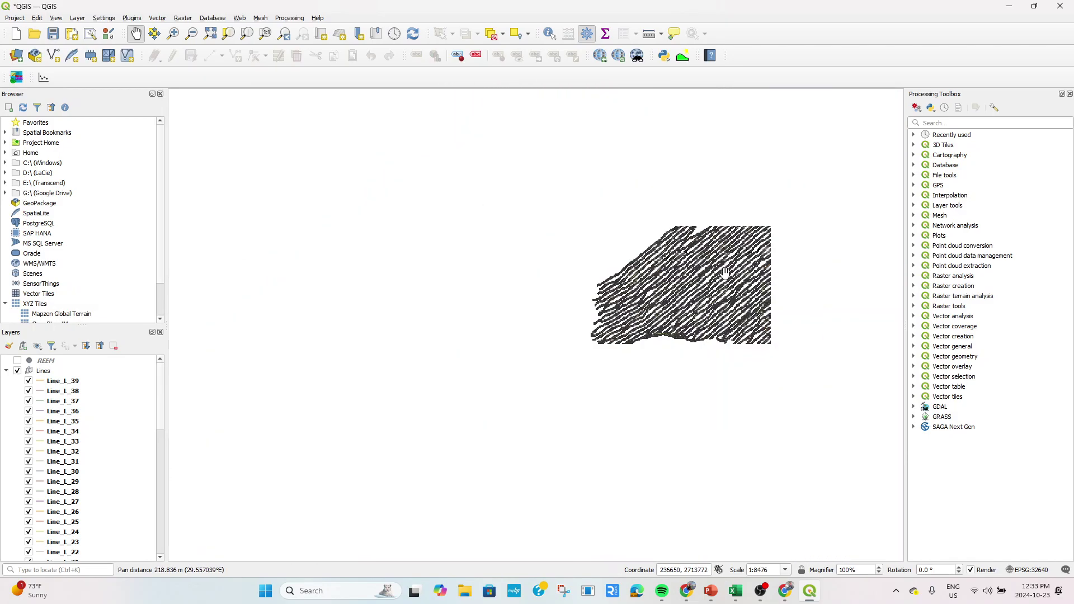
pyautogui.moveTo(778, 260); pyautogui.dragTo(599, 312)
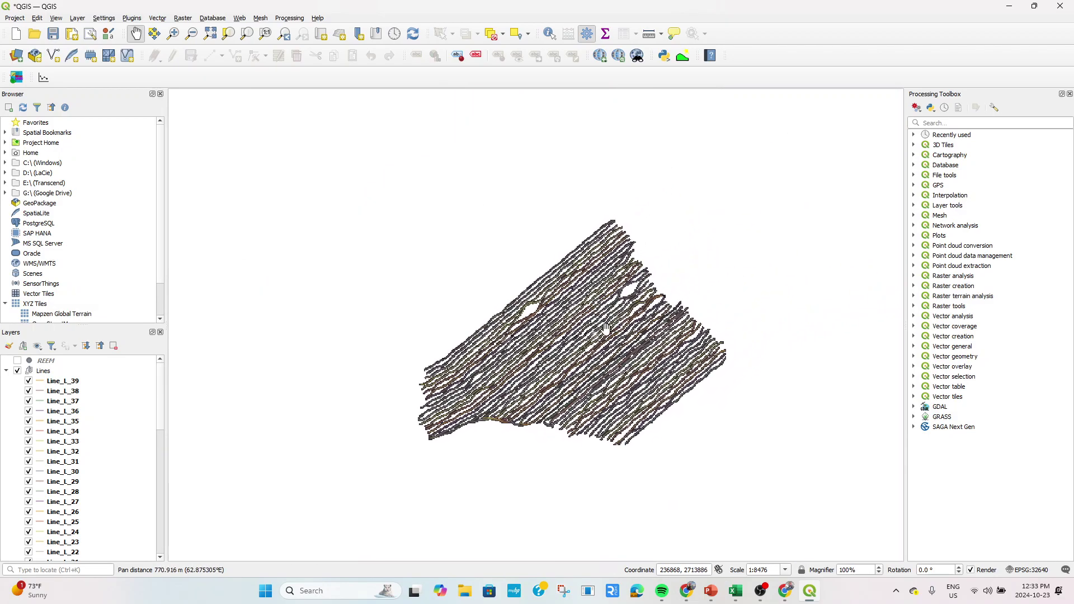
pyautogui.click(6, 371)
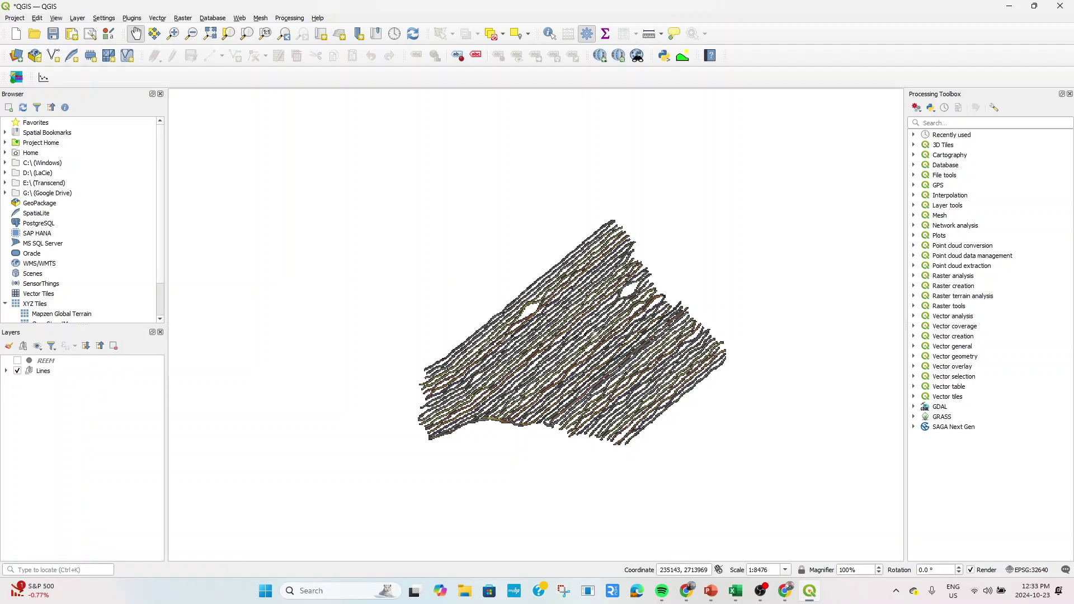
# Move Interpolated (IDW) out of the Lines group.
pyautogui.click(6, 371)
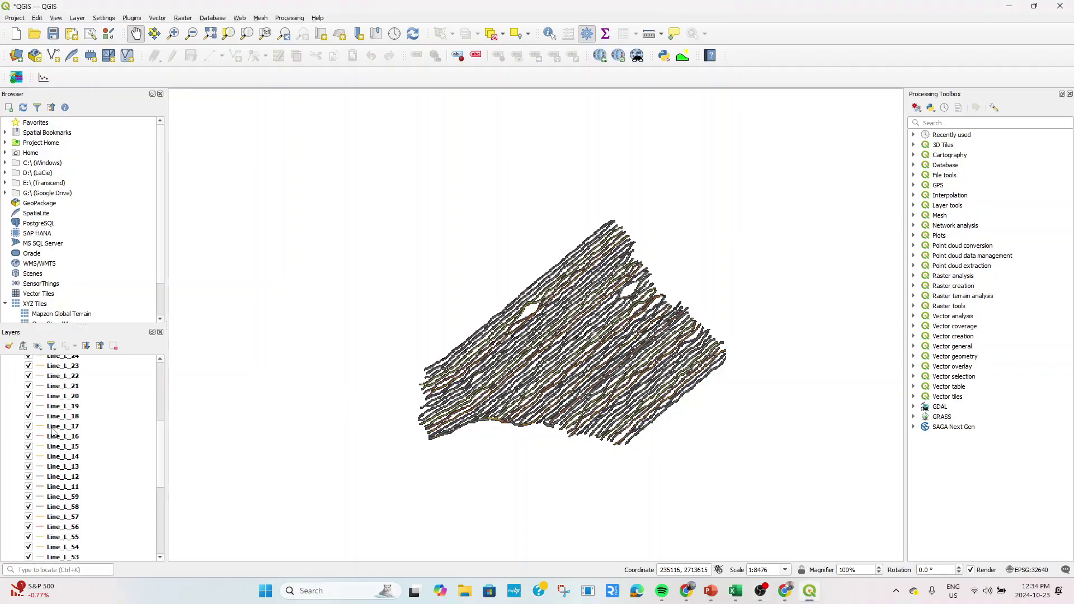
pyautogui.scroll(-5, 53, 437)
pyautogui.rightClick(54, 490)
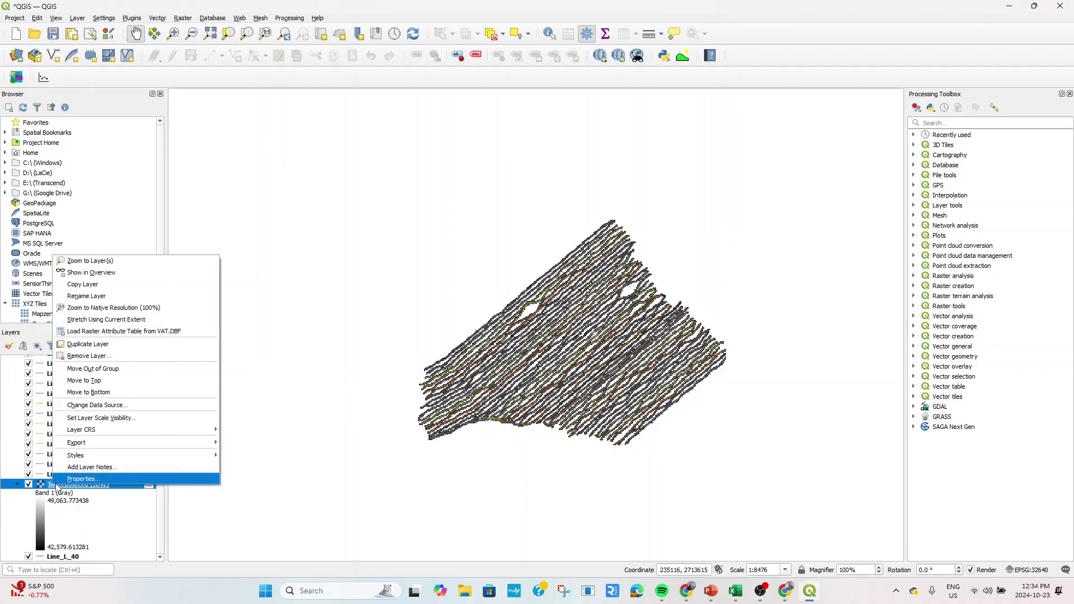
pyautogui.click(91, 369)
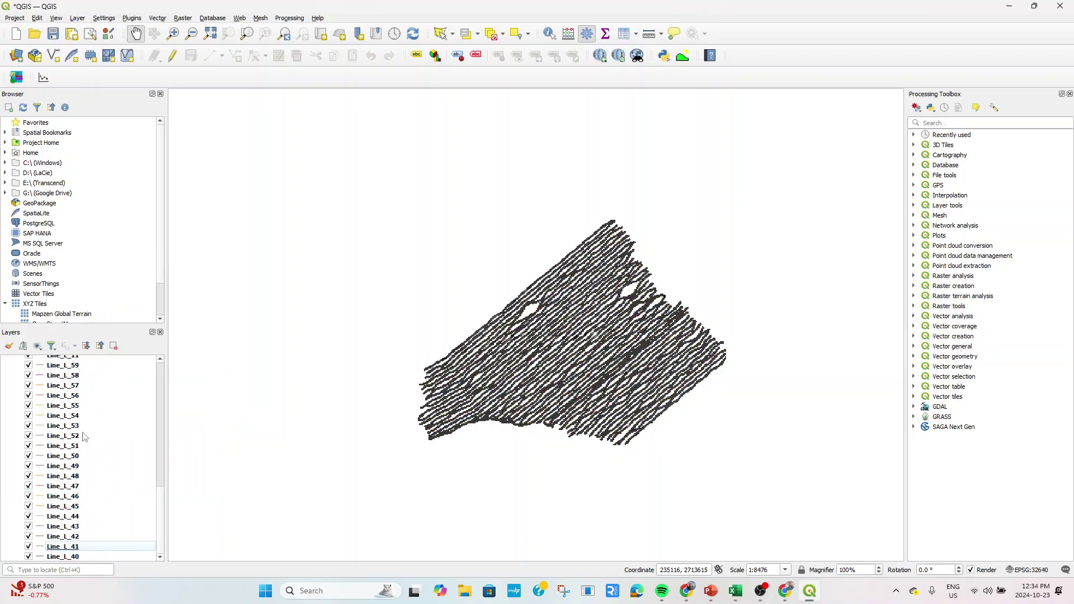
pyautogui.scroll(8, 56, 447)
pyautogui.click(12, 445)
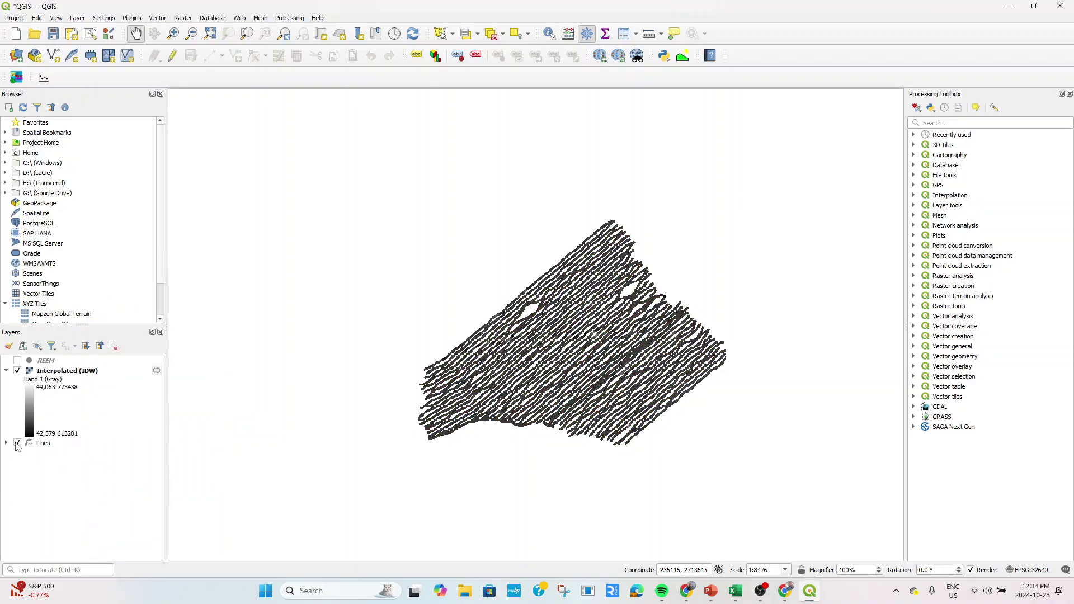
# Reorder layers as Lines, Interpolated (IDW), then REEM.
pyautogui.click(45, 372)
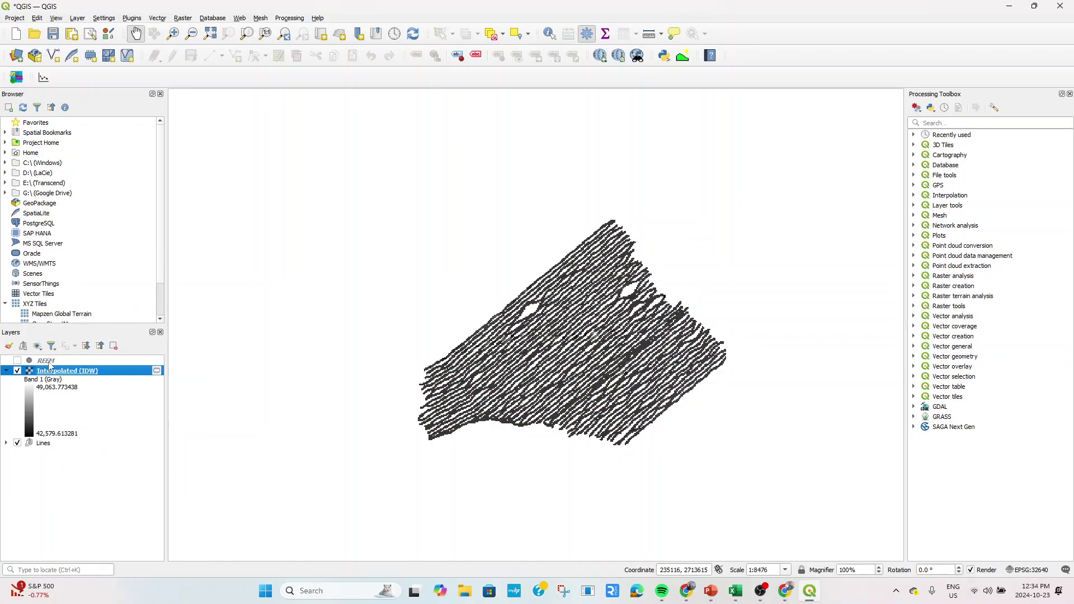
pyautogui.moveTo(47, 364); pyautogui.dragTo(46, 474)
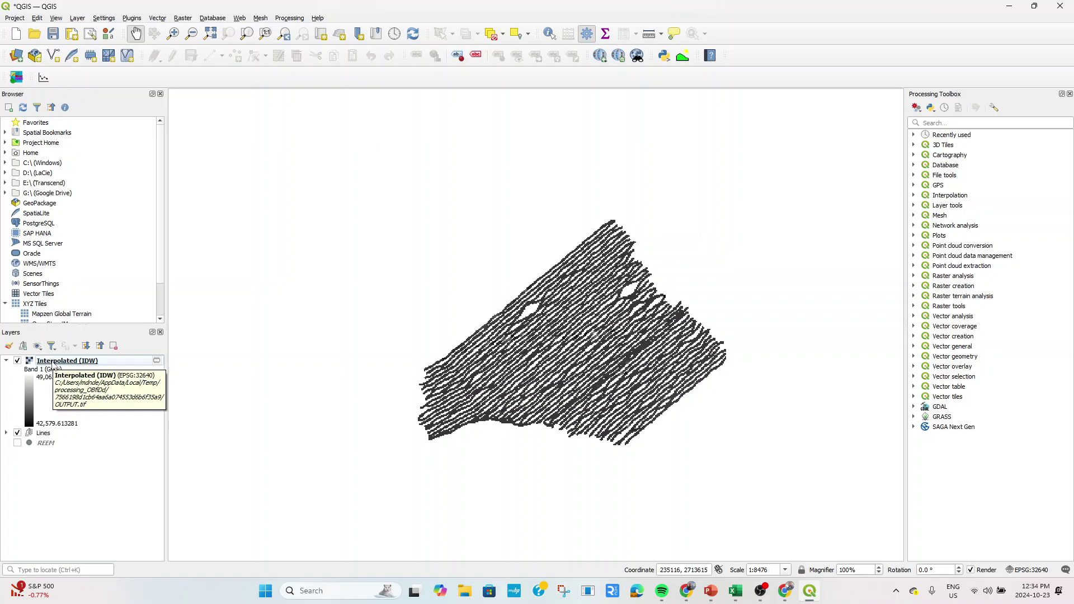
pyautogui.moveTo(53, 366); pyautogui.dragTo(65, 446)
pyautogui.click(6, 370)
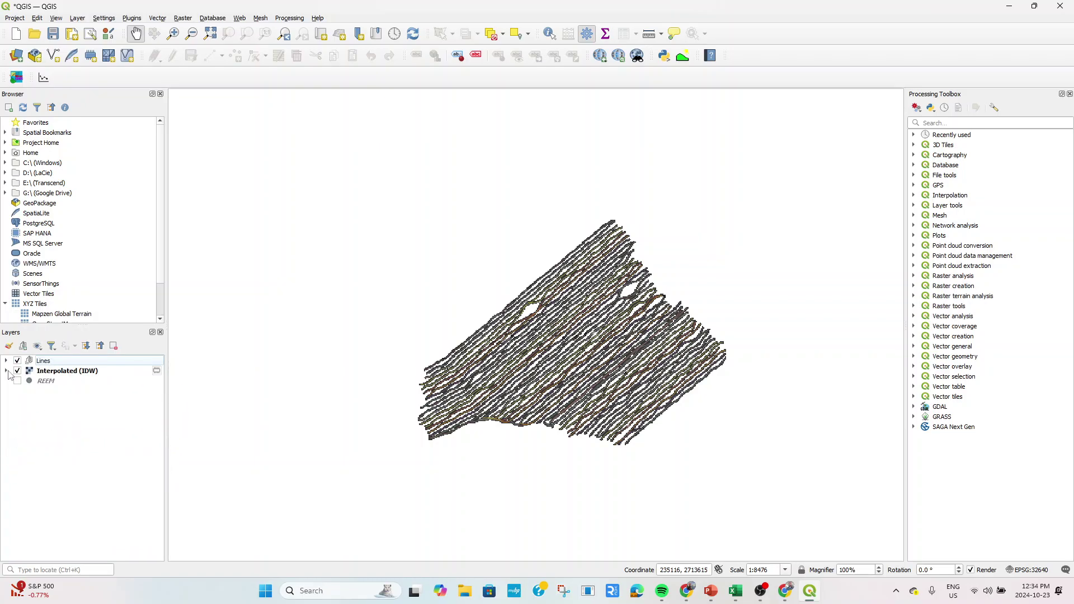
# Switch Interpolated (IDW) to singleband pseudocolor rendering and apply it.
pyautogui.doubleClick(87, 374)
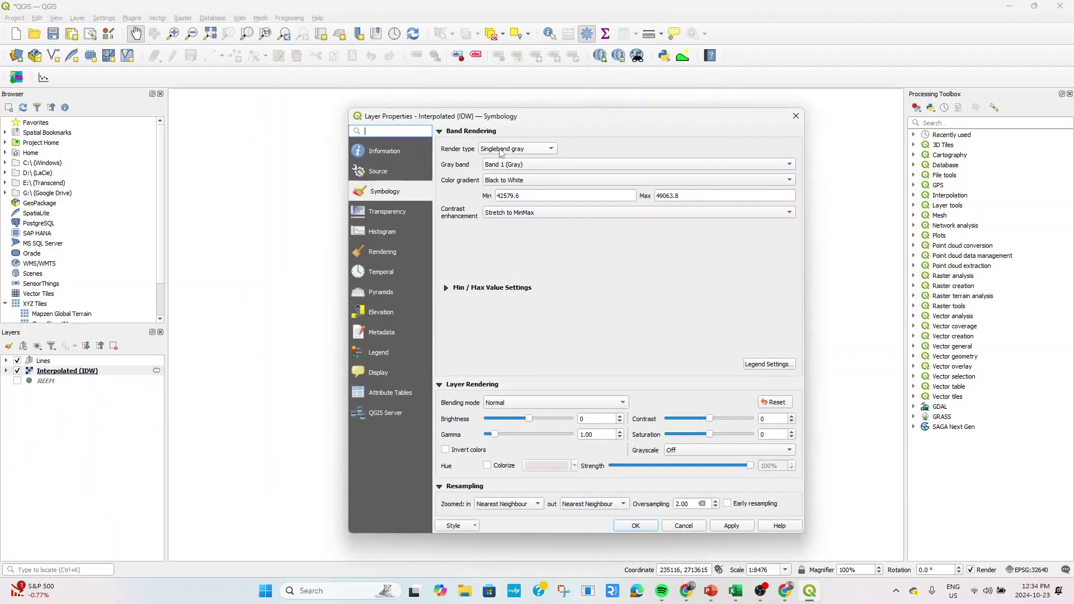
pyautogui.click(501, 149)
pyautogui.click(506, 160)
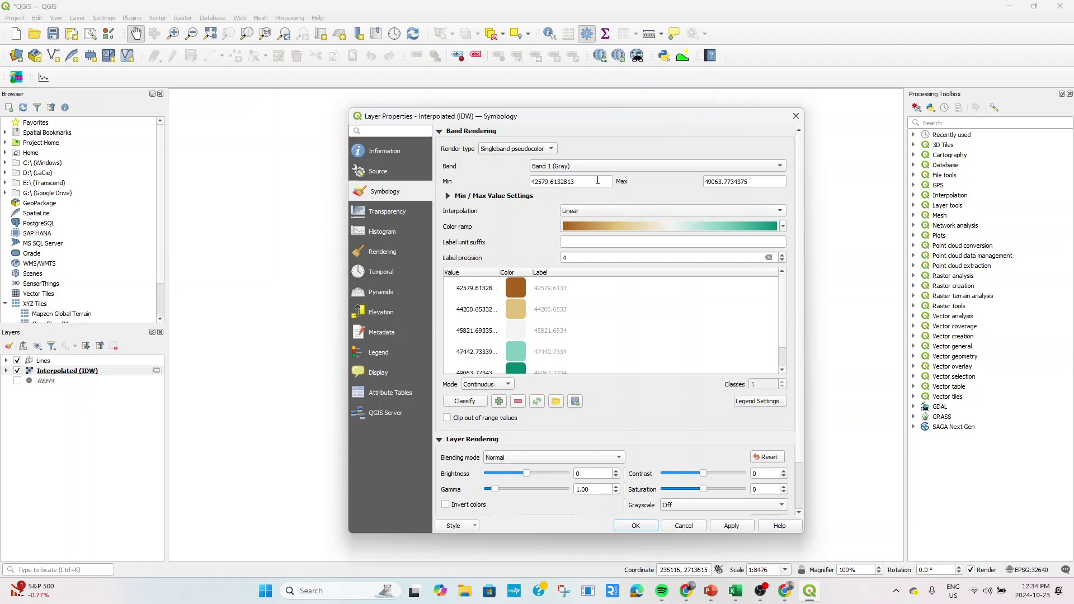
pyautogui.moveTo(582, 184); pyautogui.dragTo(527, 188)
pyautogui.click(186, 474)
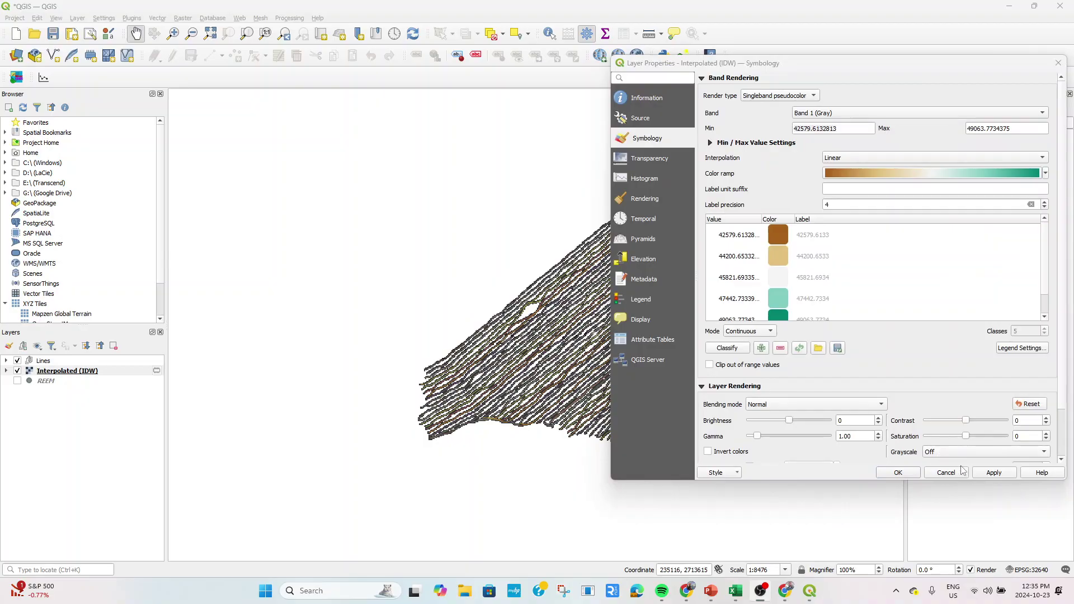
pyautogui.click(993, 473)
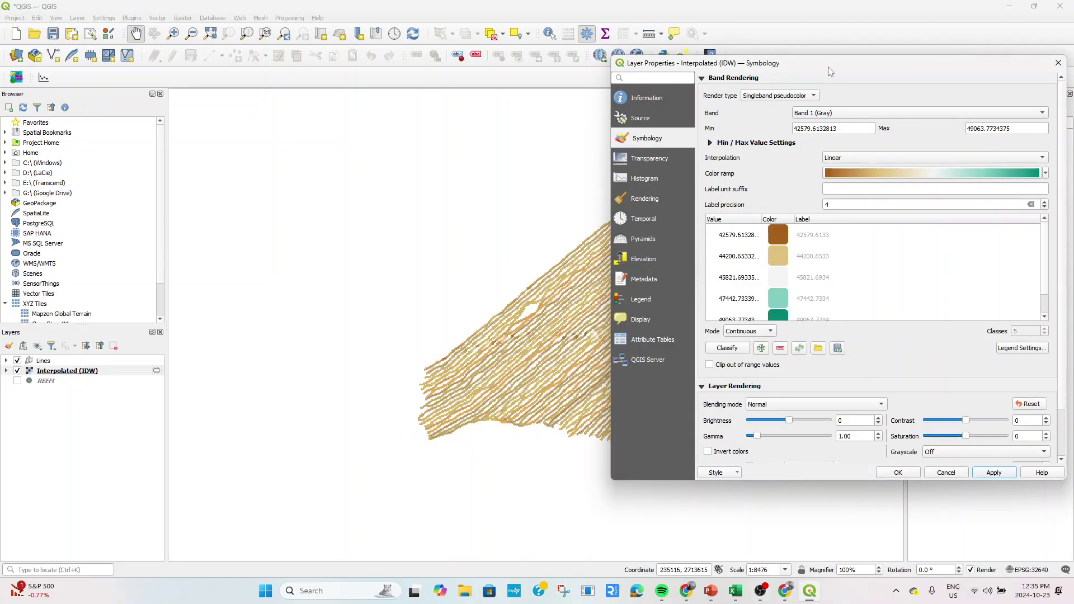
pyautogui.moveTo(830, 67); pyautogui.dragTo(811, 52)
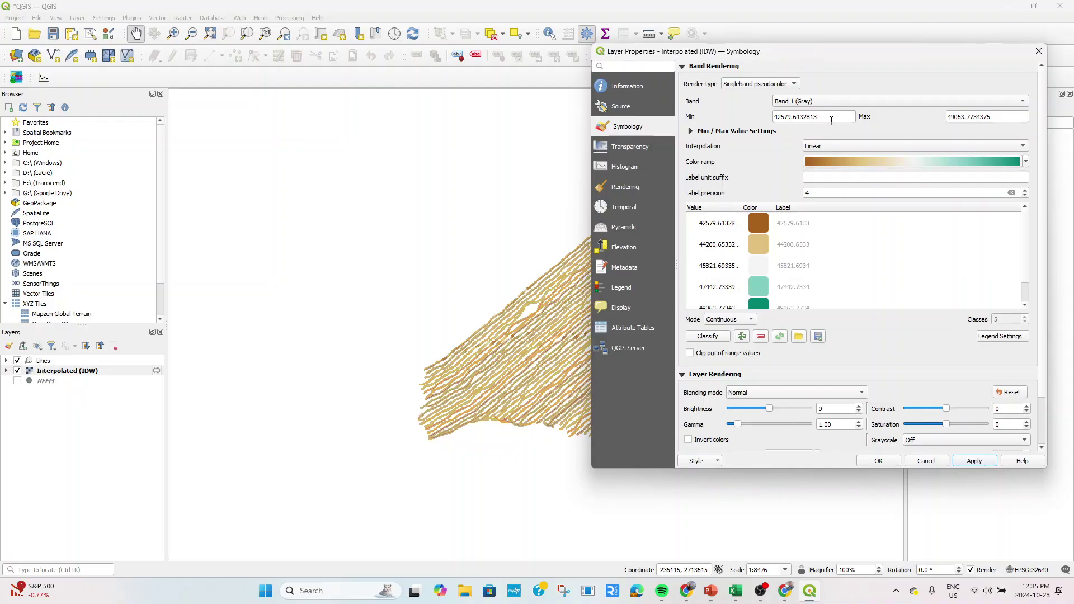
# Enter 43000 as Min and 45000 as Max for the colour ramp.
pyautogui.moveTo(831, 120); pyautogui.dragTo(772, 120)
pyautogui.moveTo(1001, 118); pyautogui.dragTo(943, 121)
pyautogui.moveTo(829, 118); pyautogui.dragTo(767, 119)
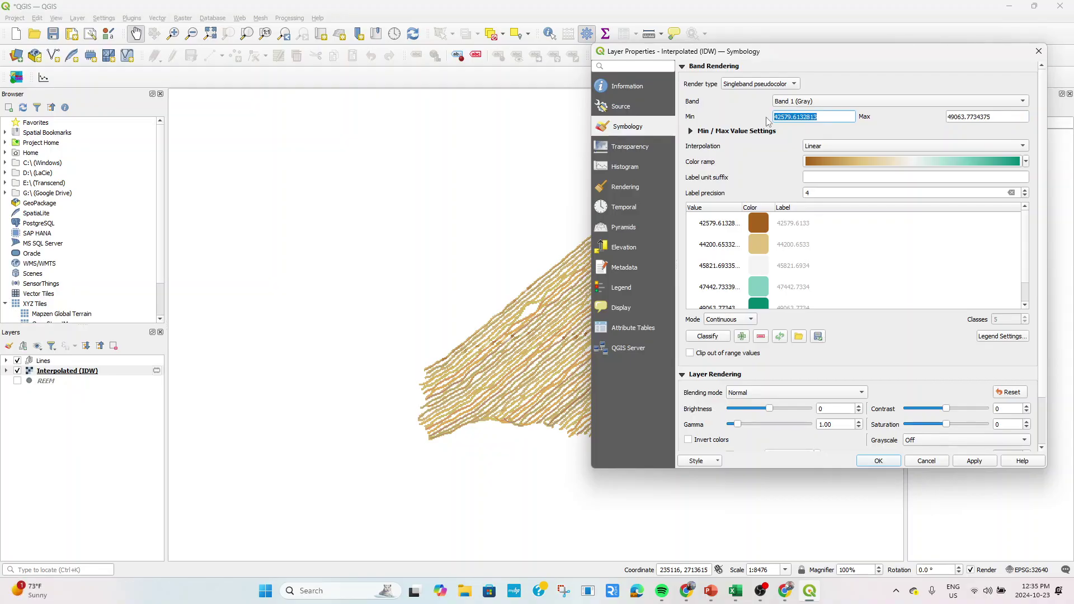
pyautogui.write('4')
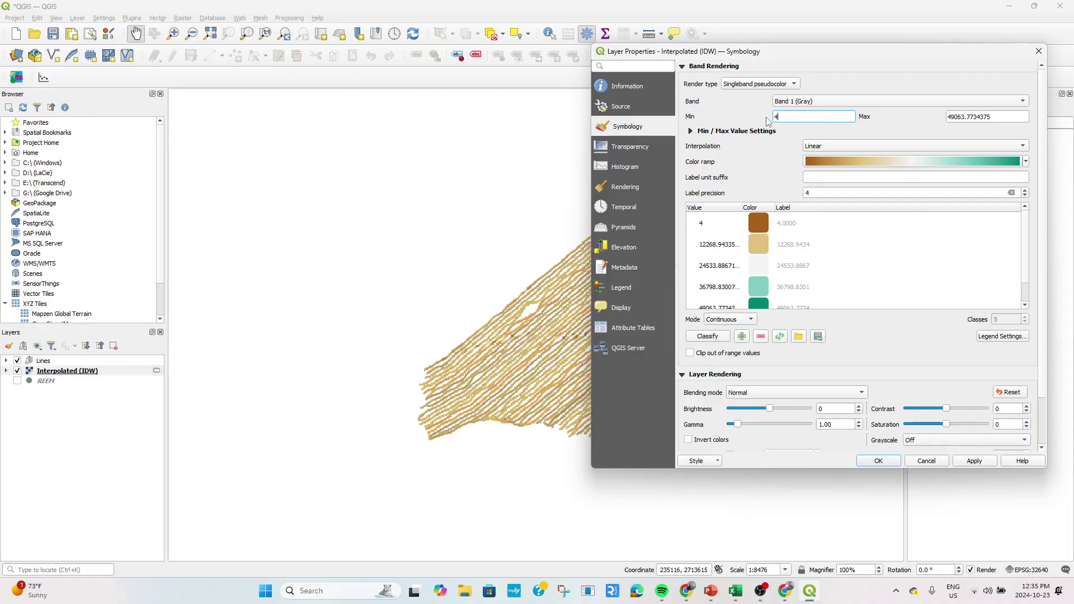
pyautogui.write('4000')
pyautogui.moveTo(1017, 120); pyautogui.dragTo(925, 112)
pyautogui.write('45000')
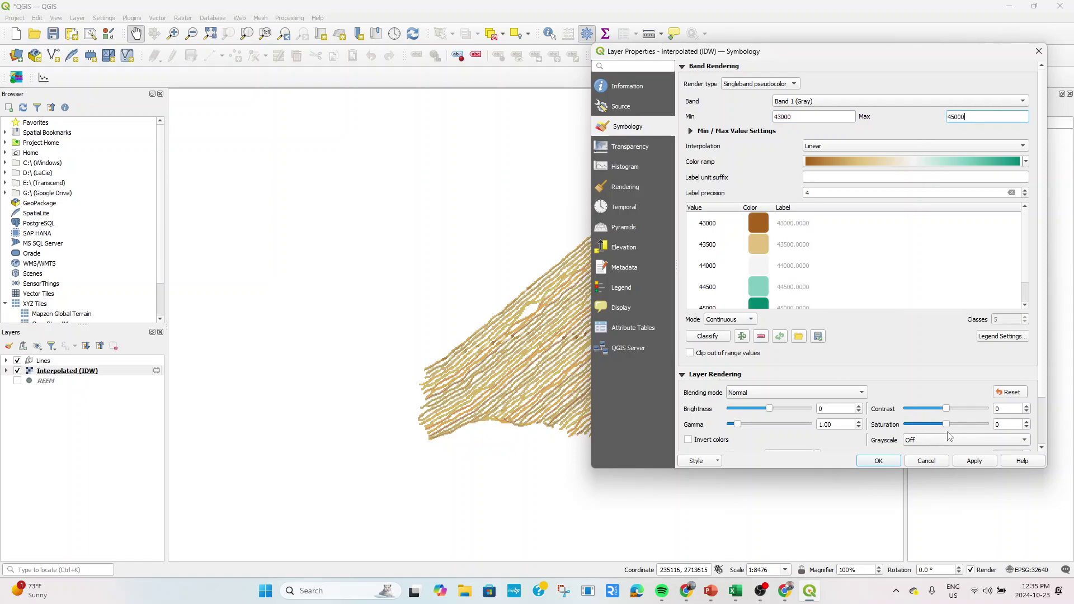
# Apply the 43000–45000 range, close the properties, and inspect the recoloured raster.
pyautogui.click(973, 461)
pyautogui.click(889, 463)
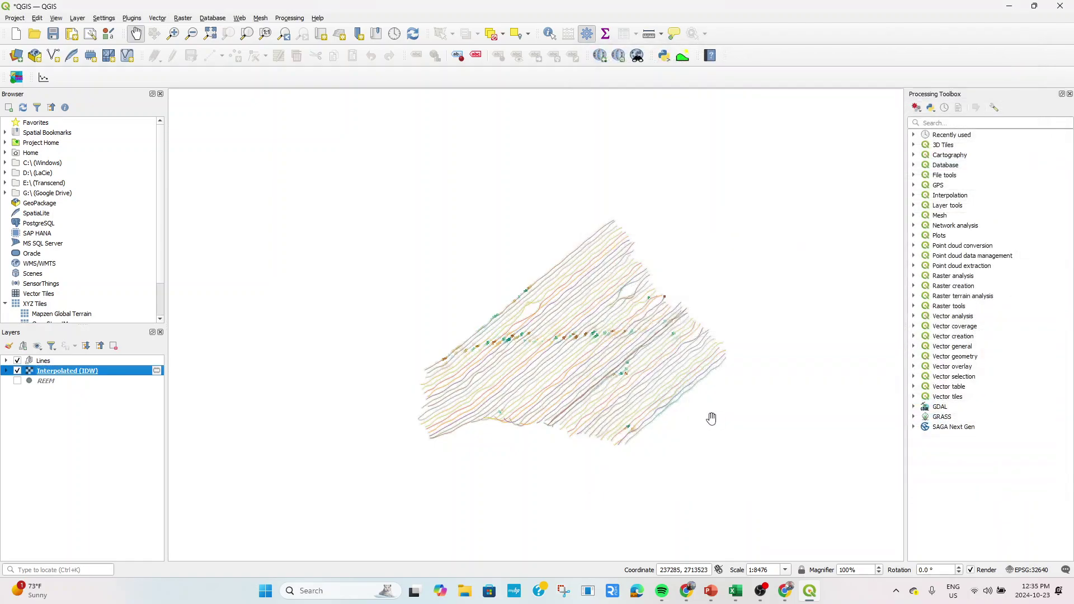
pyautogui.scroll(1, 604, 347)
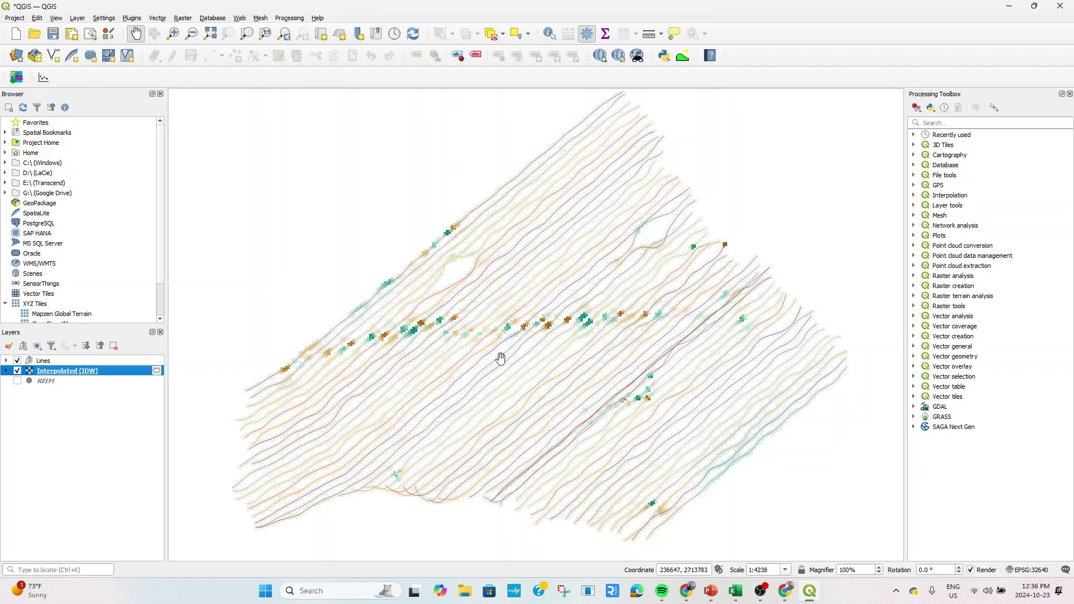
pyautogui.scroll(2, 383, 479)
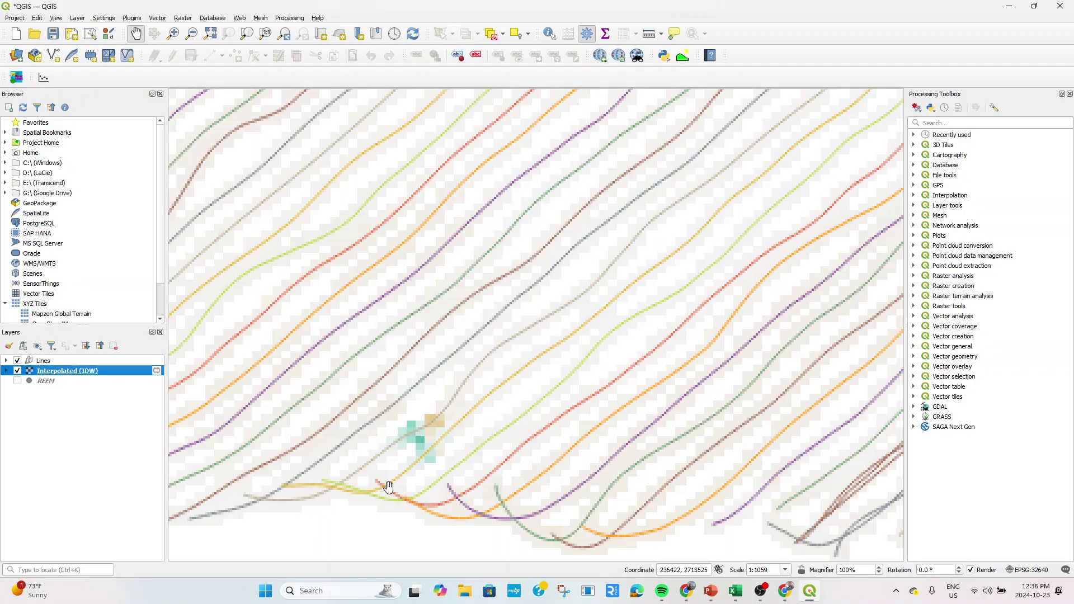
pyautogui.scroll(-3, 432, 451)
pyautogui.scroll(2, 423, 291)
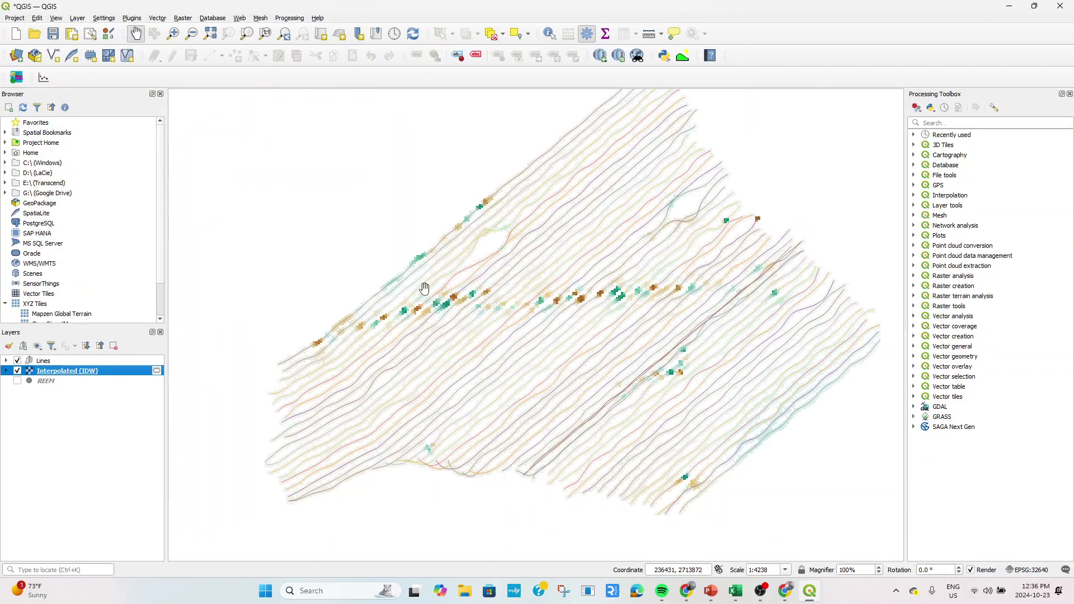
pyautogui.scroll(-2, 552, 292)
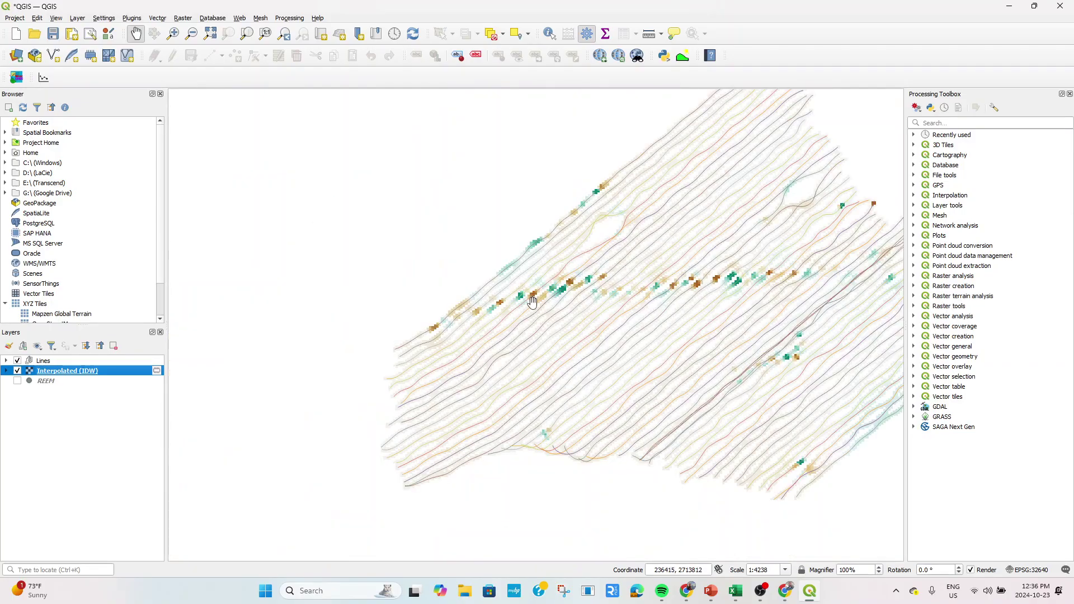
pyautogui.moveTo(822, 275); pyautogui.dragTo(622, 261)
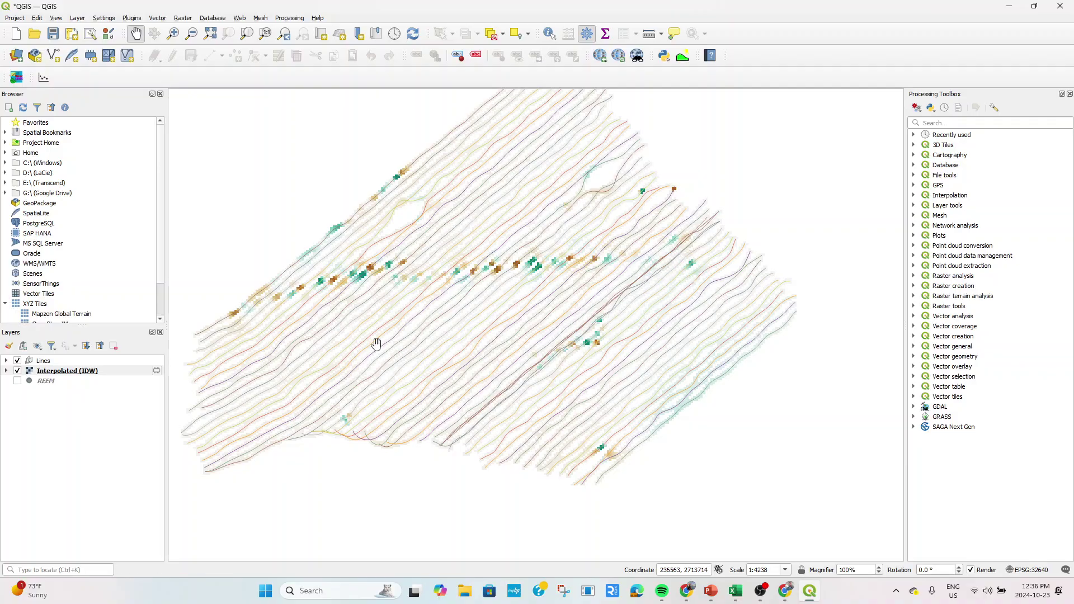
# Stretch Interpolated (IDW) by mean ± 2.00 standard deviations (about 43738–44233).
pyautogui.doubleClick(82, 372)
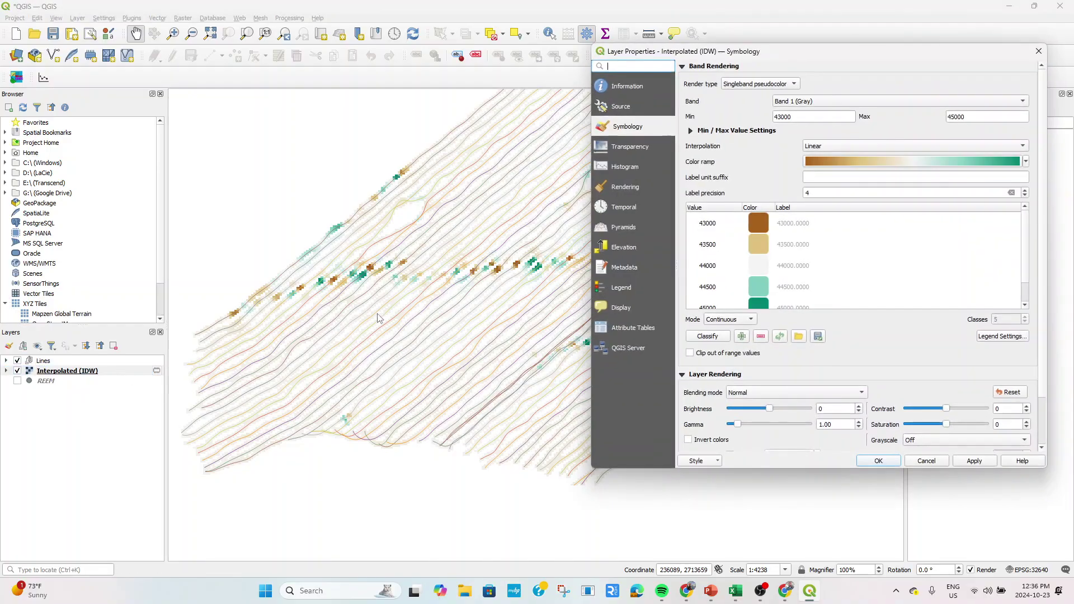
pyautogui.moveTo(849, 57); pyautogui.dragTo(754, 47)
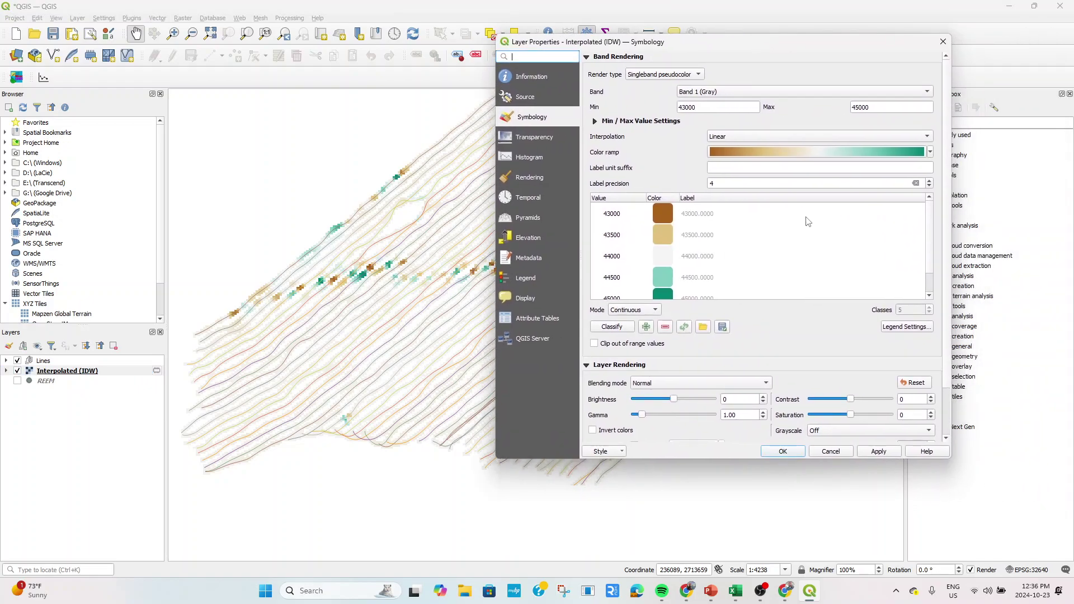
pyautogui.click(596, 122)
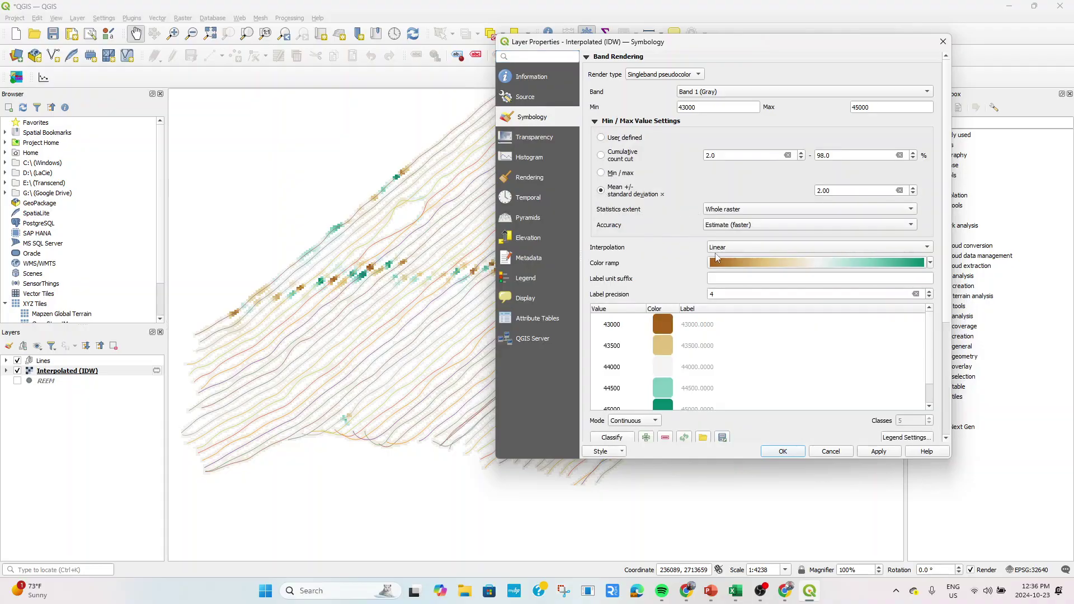
pyautogui.click(877, 454)
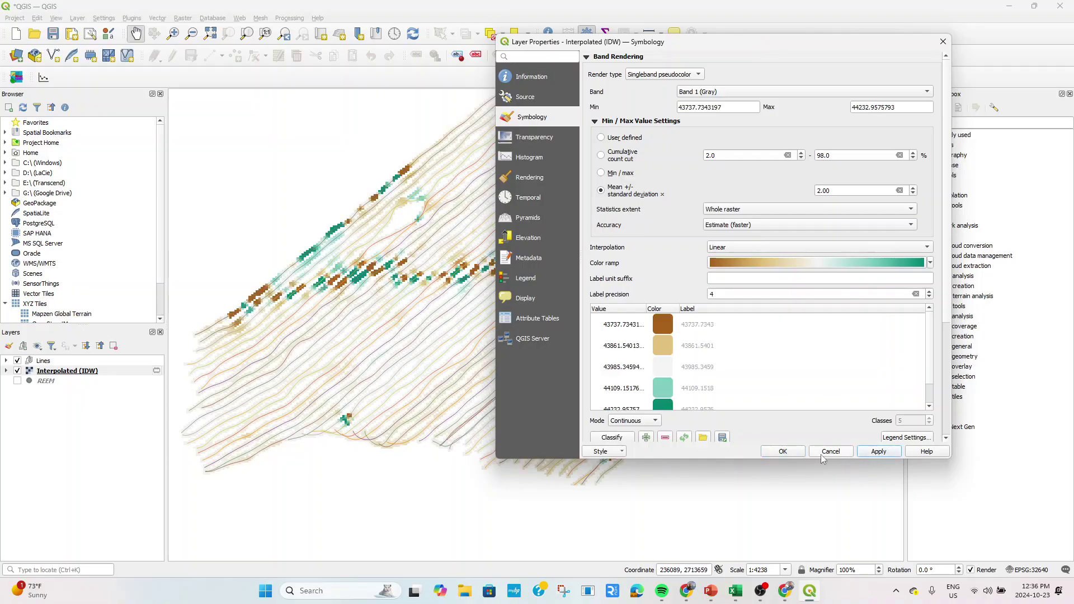
pyautogui.click(783, 452)
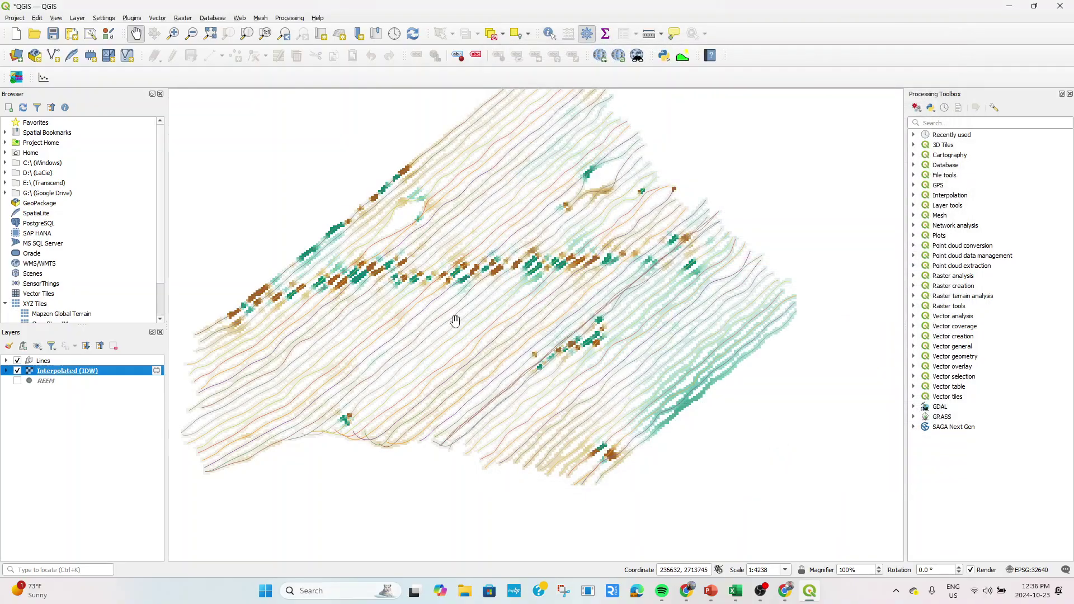
pyautogui.hotkey('alt', 'Tab')
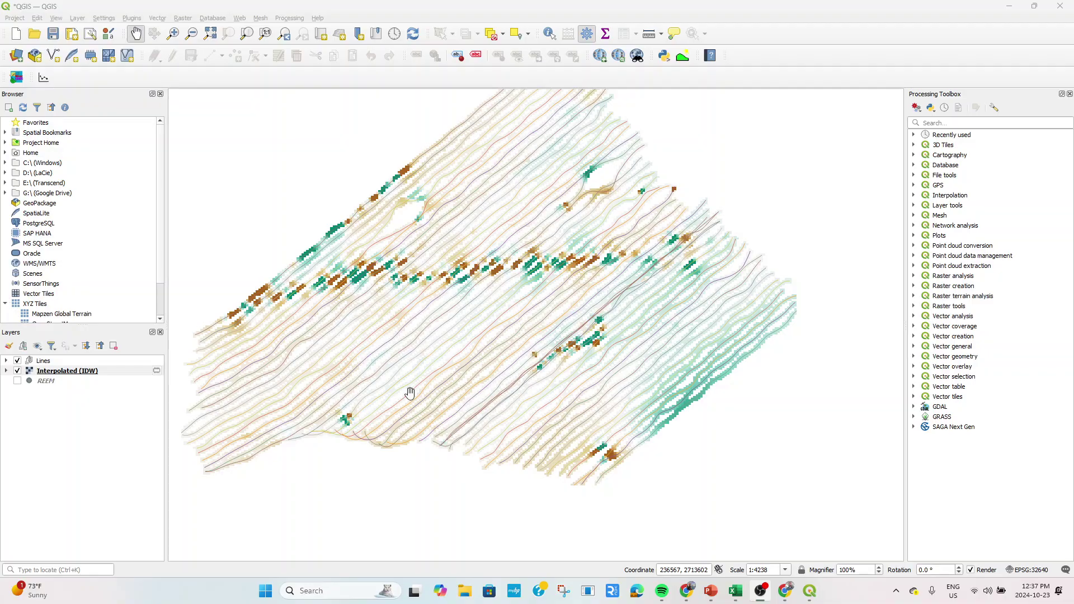
pyautogui.scroll(-1, 417, 383)
pyautogui.scroll(2, 397, 366)
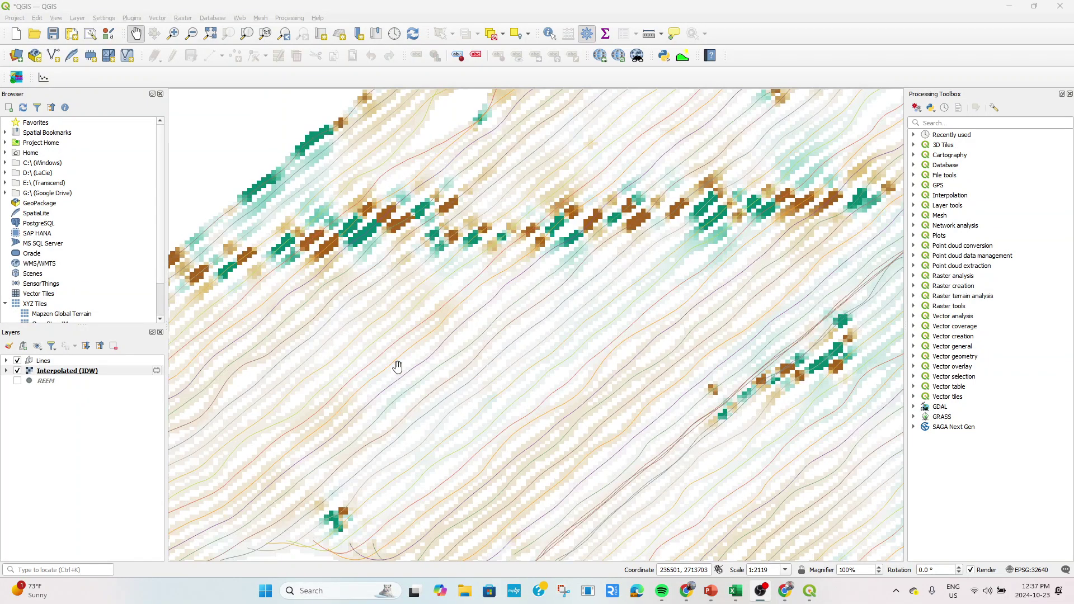
pyautogui.scroll(-1, 397, 367)
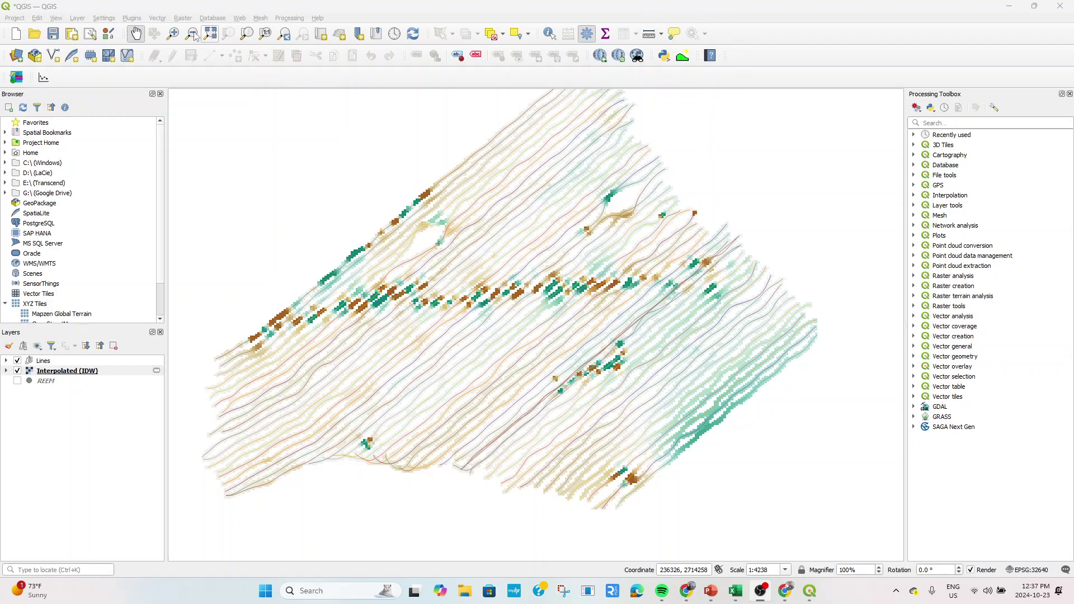
# Search the plugin manager for 'Profile' and enable ProfileFromPoints.
pyautogui.click(135, 19)
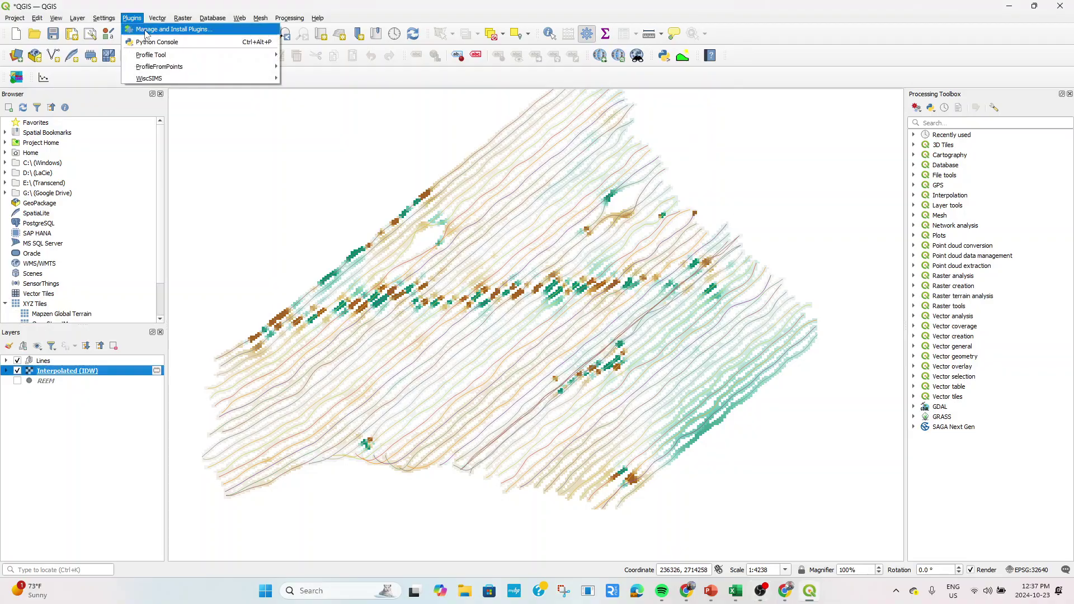
pyautogui.click(145, 30)
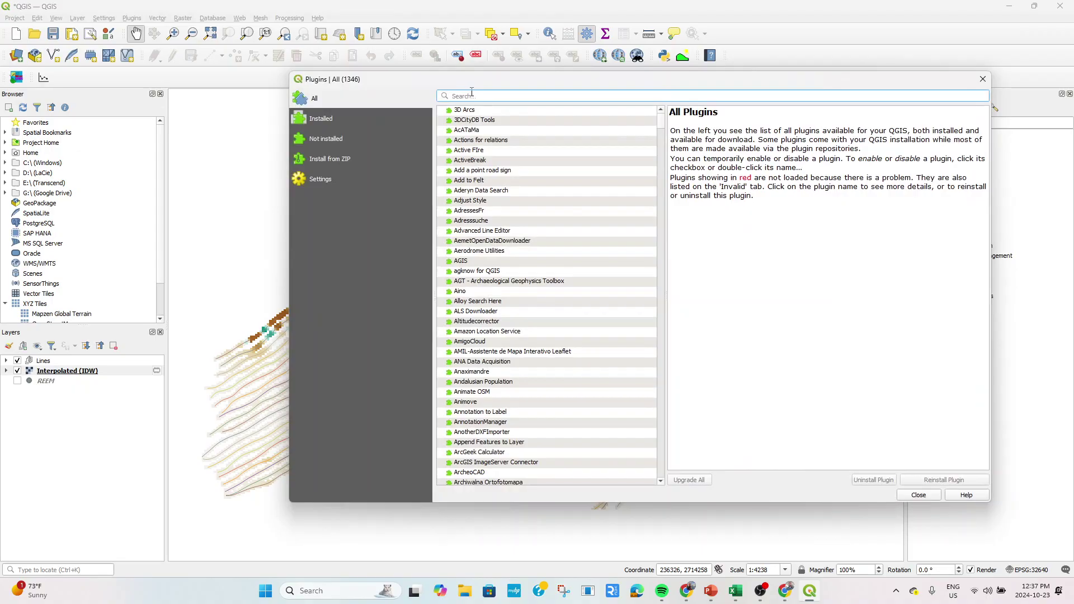
pyautogui.write('Profile')
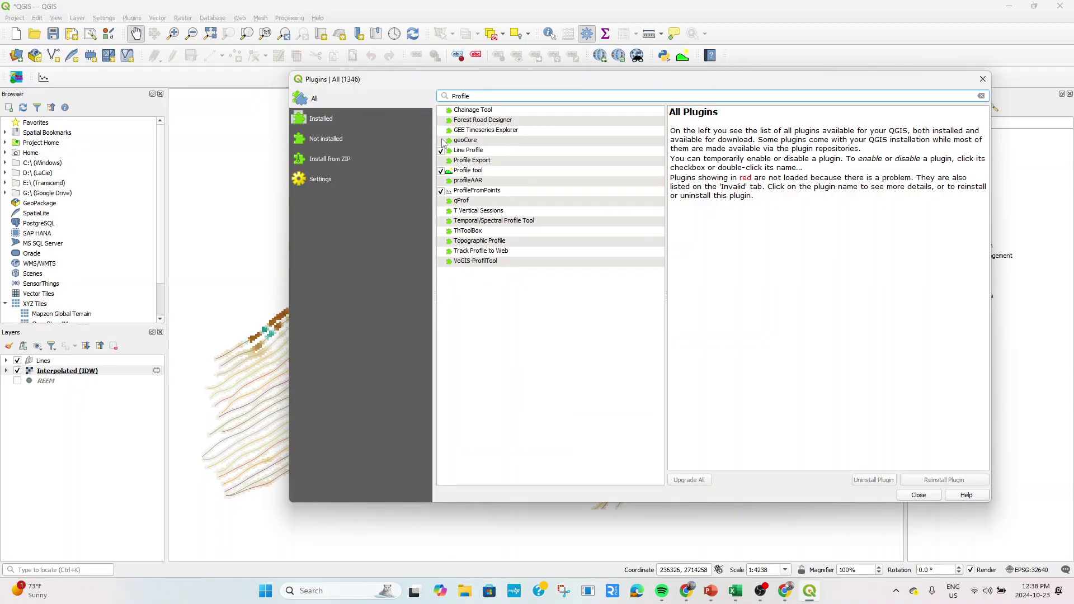
pyautogui.click(441, 191)
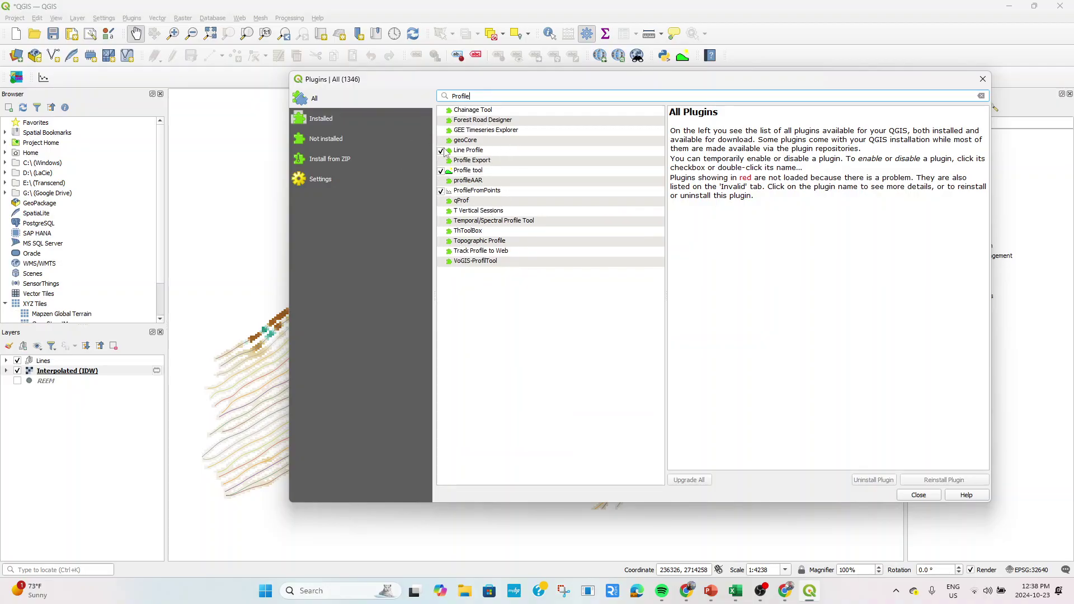
pyautogui.click(918, 495)
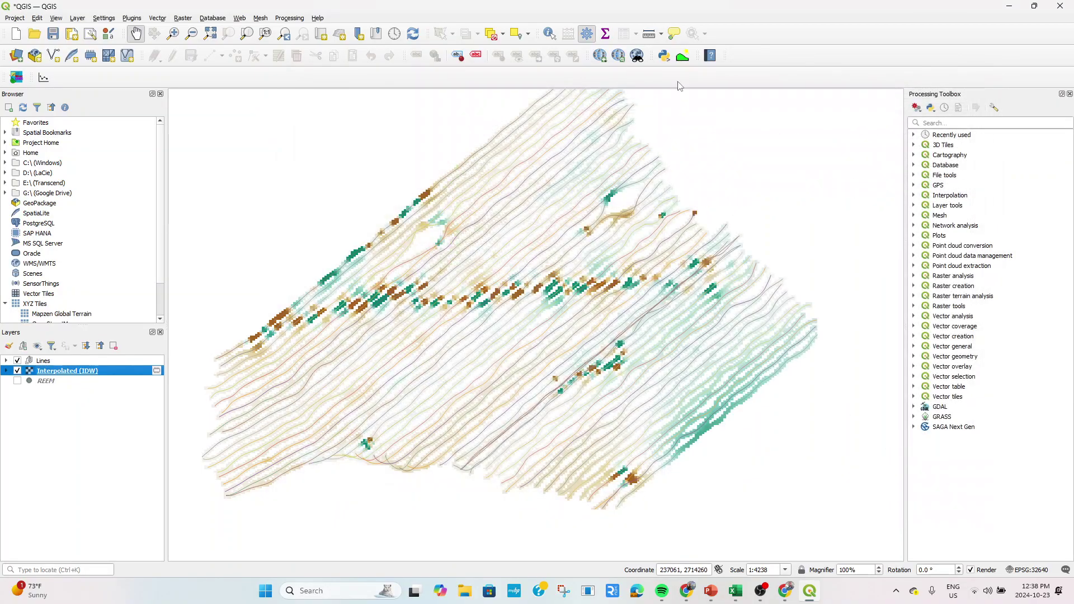
# Add Interpolated (IDW) to the Profile Tool panel, plotted in black.
pyautogui.click(682, 55)
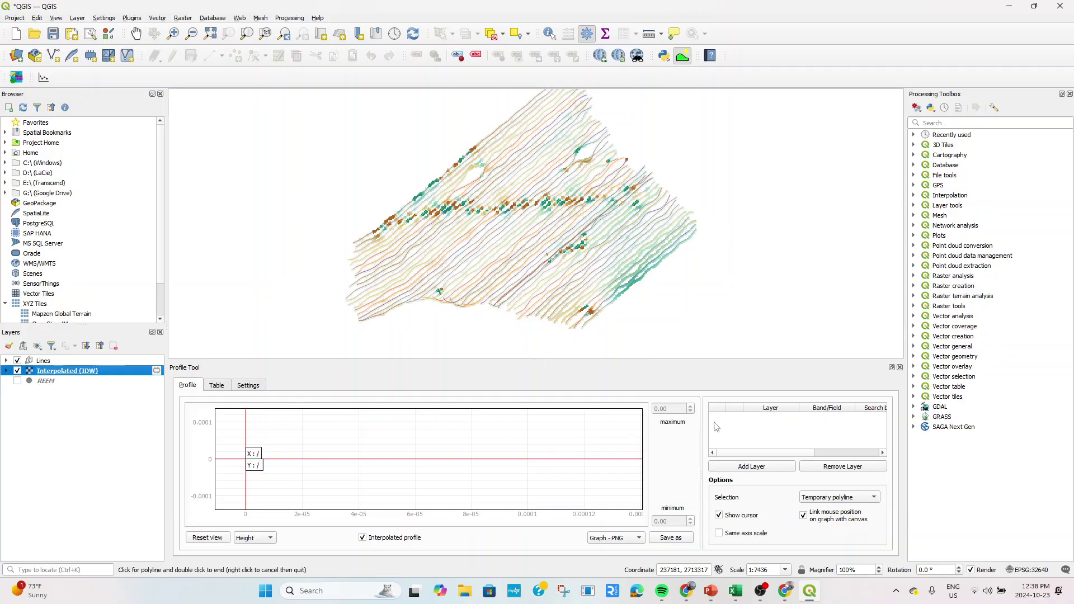
pyautogui.click(744, 464)
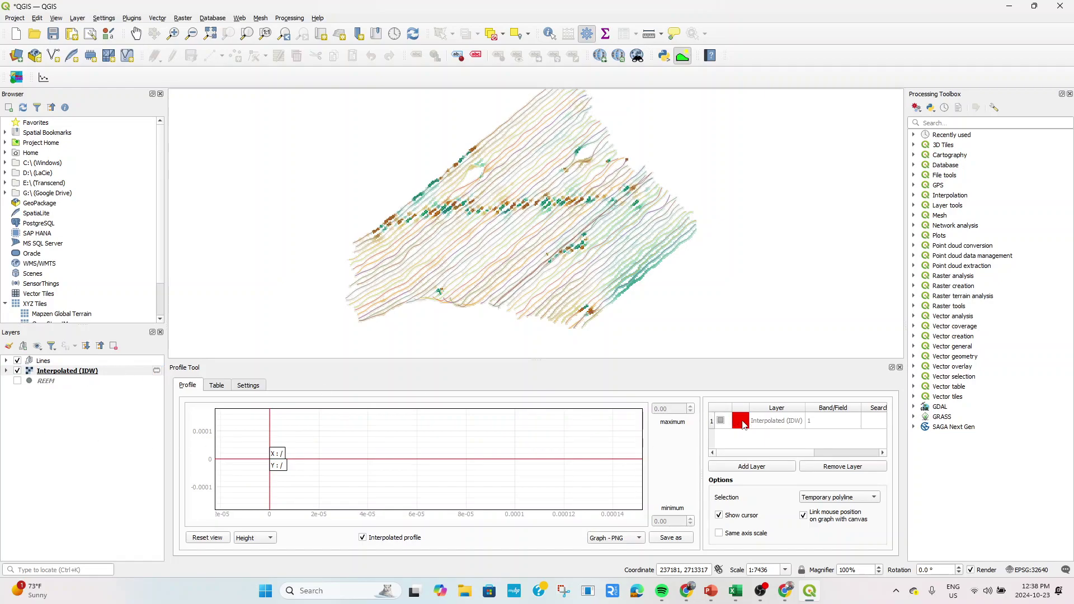
pyautogui.click(740, 420)
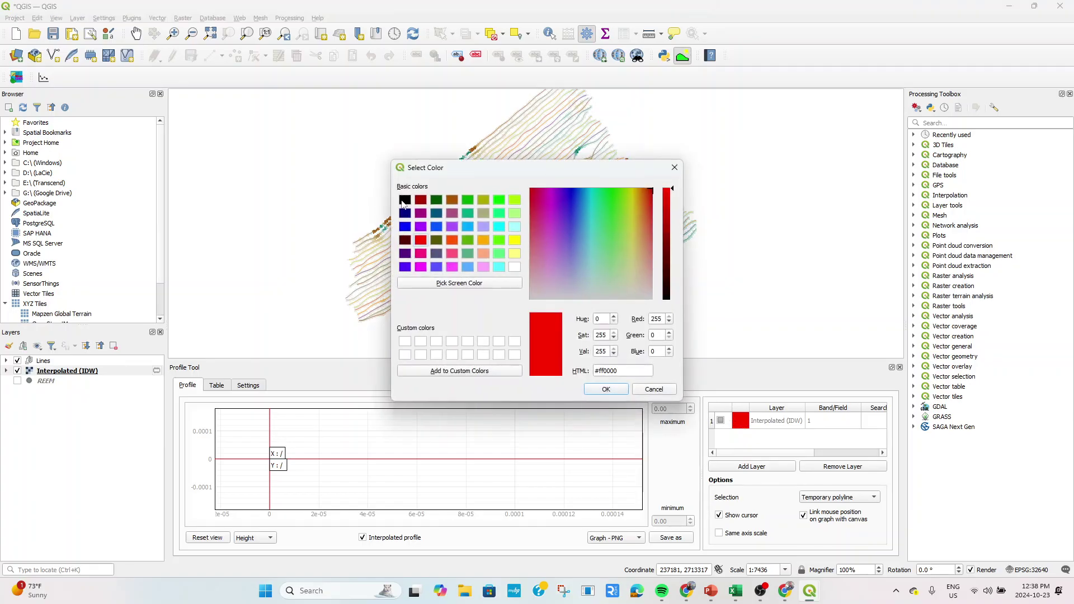
pyautogui.click(404, 200)
pyautogui.click(605, 390)
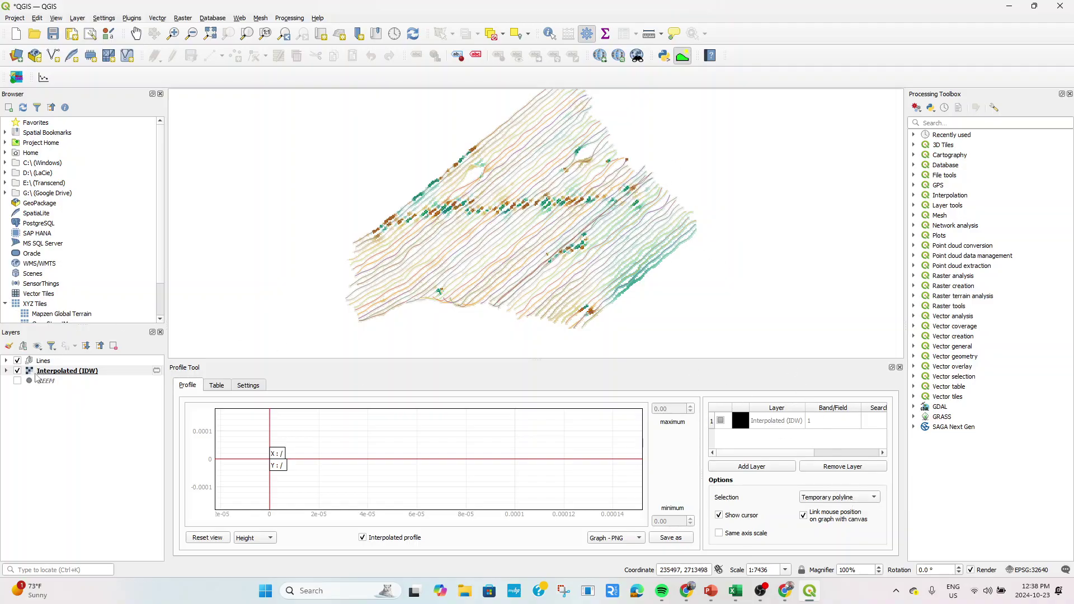
# Profile the IDW raster along the selected line layer Line_L_39.
pyautogui.click(6, 361)
pyautogui.click(50, 371)
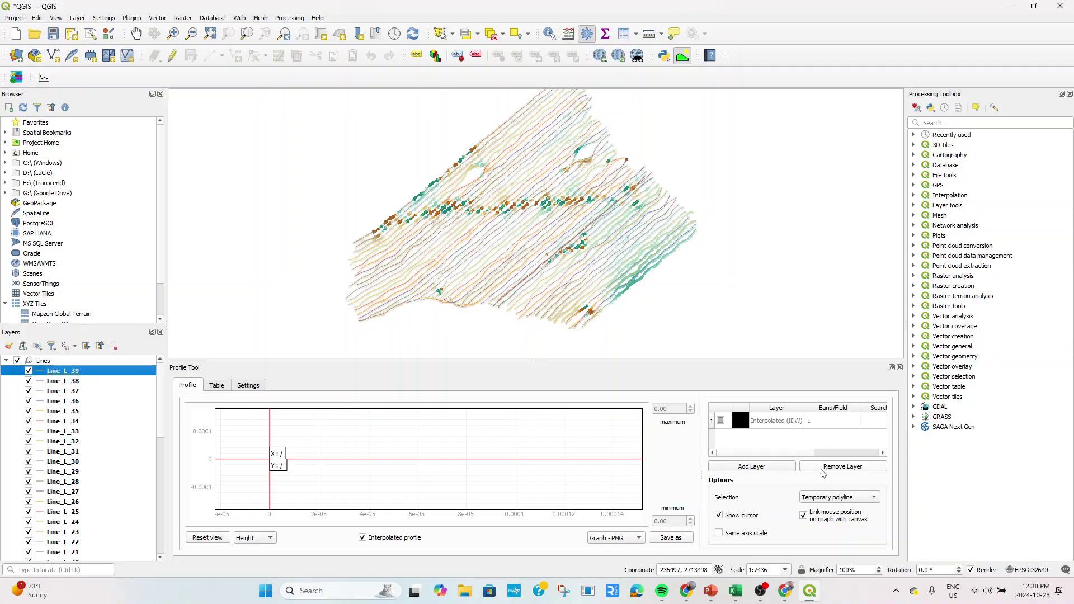
pyautogui.click(864, 494)
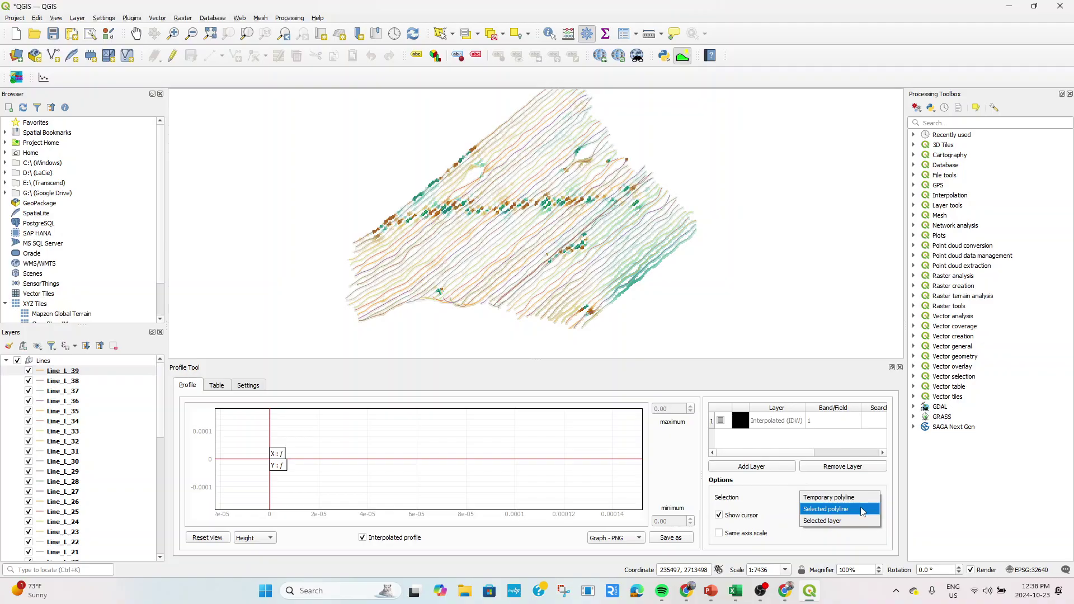
pyautogui.click(861, 522)
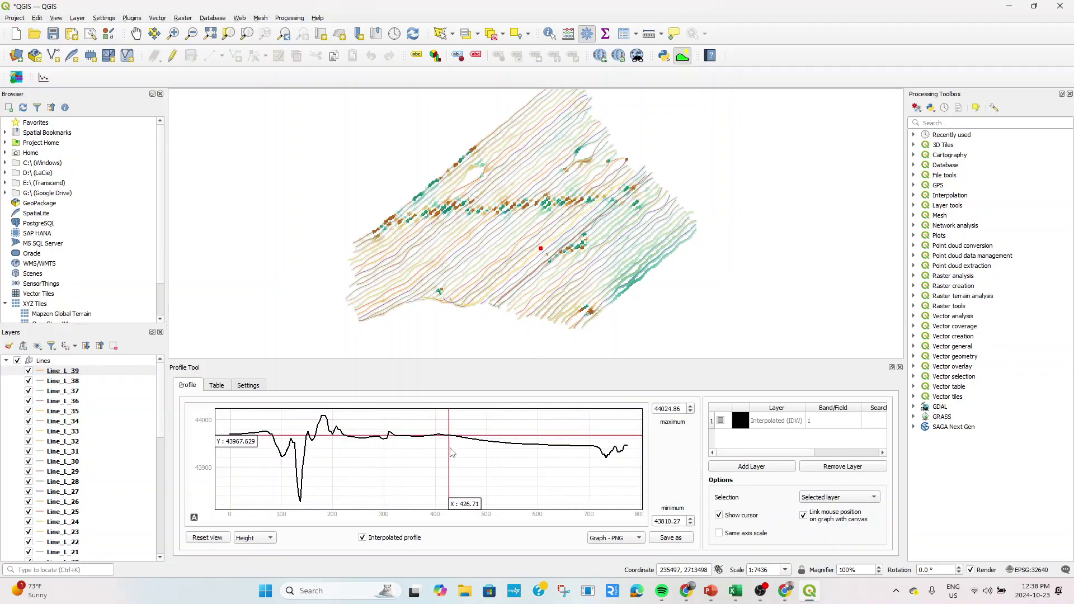
pyautogui.scroll(3, 526, 258)
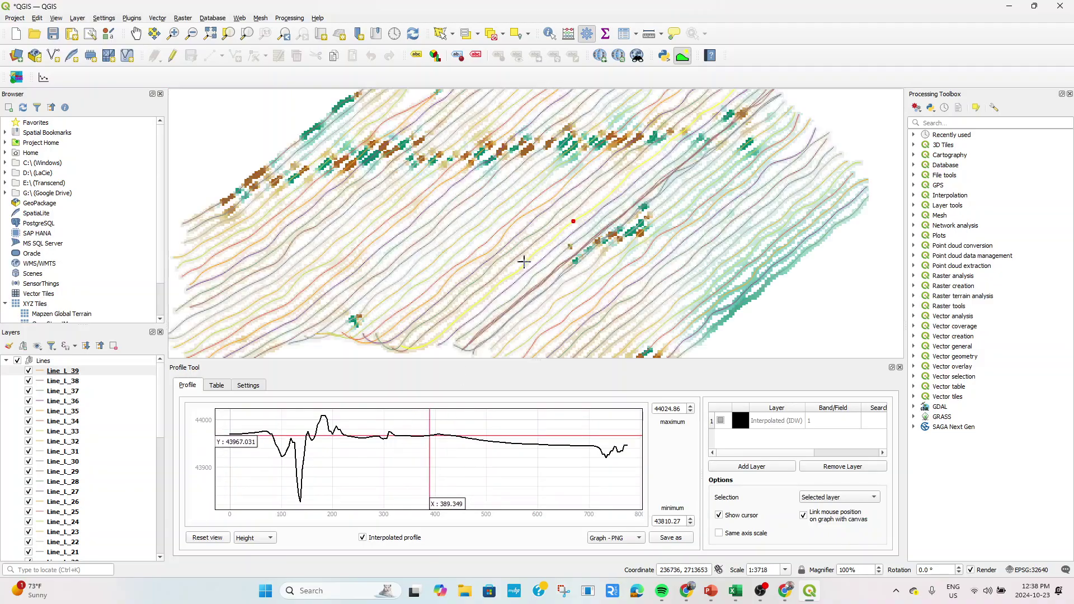
pyautogui.scroll(-1, 559, 242)
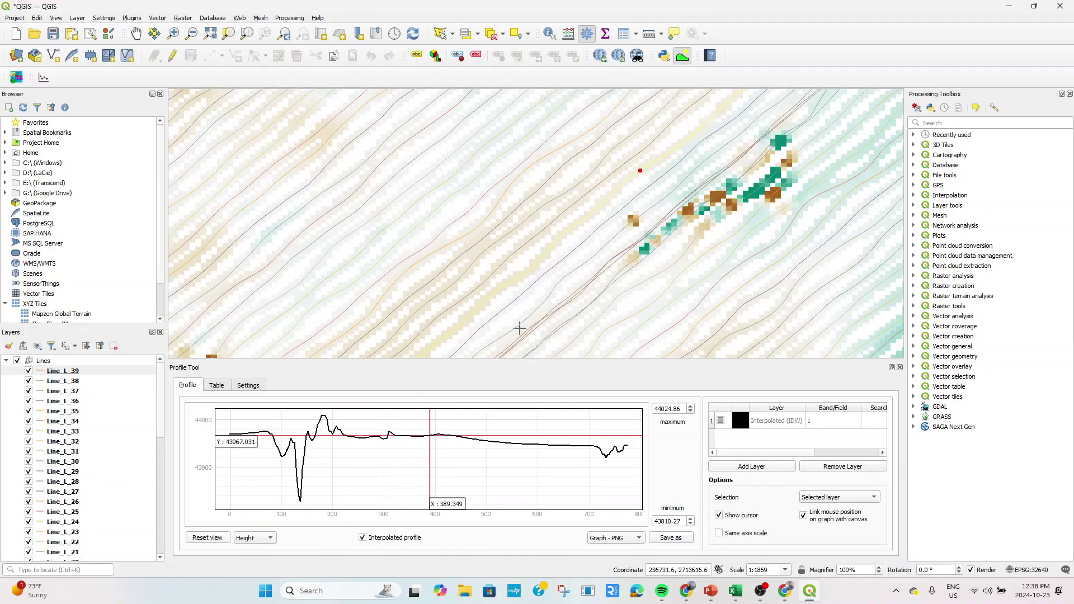
pyautogui.scroll(-2, 448, 470)
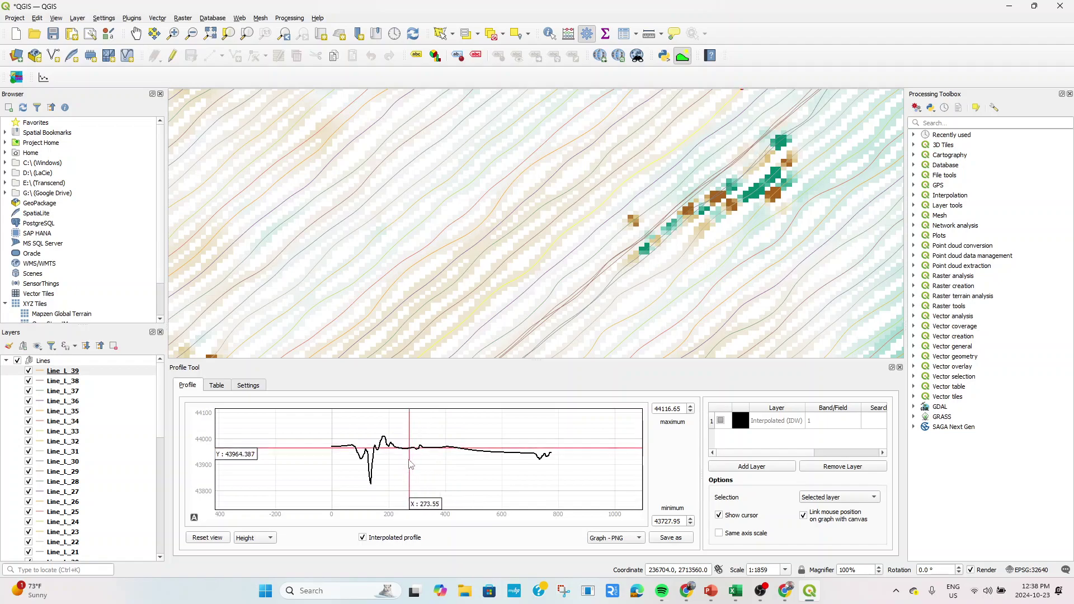
pyautogui.scroll(-1, 480, 315)
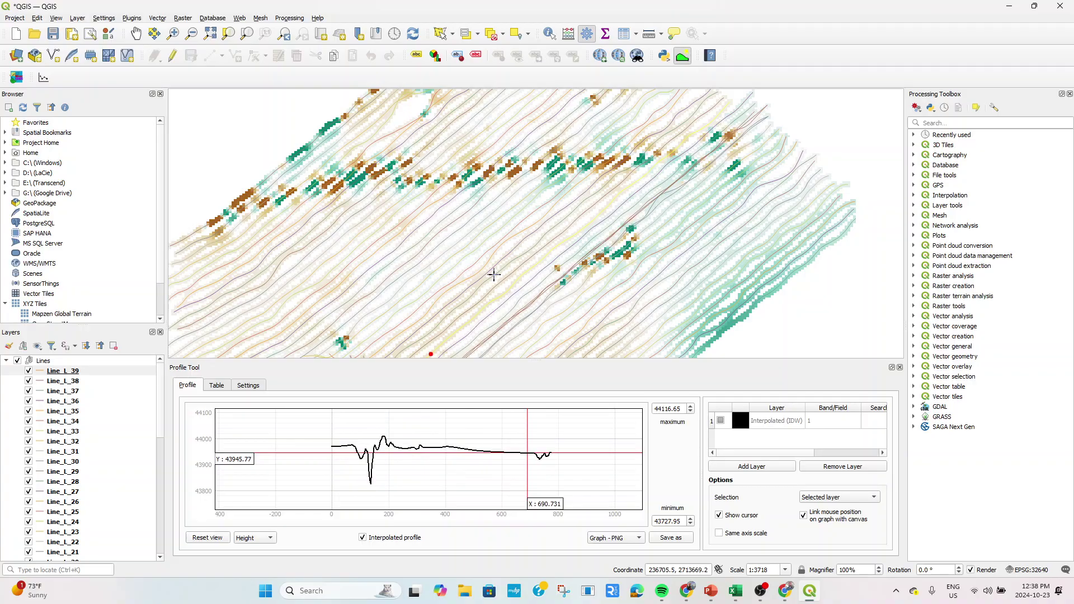
pyautogui.scroll(1, 481, 307)
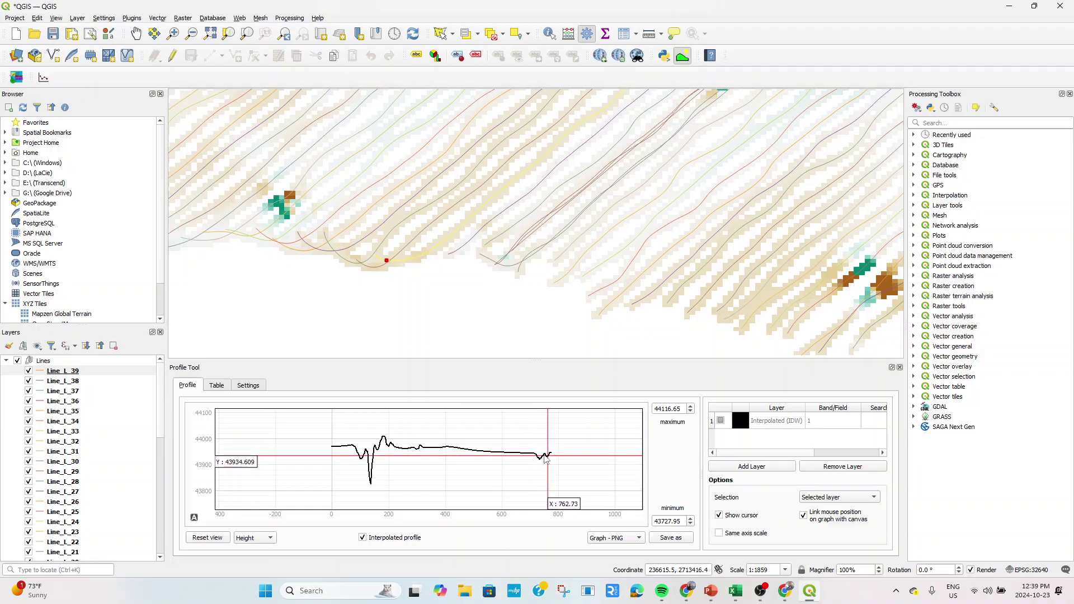
# Step through the profiles of Line_L_38 and the following survey lines.
pyautogui.click(63, 381)
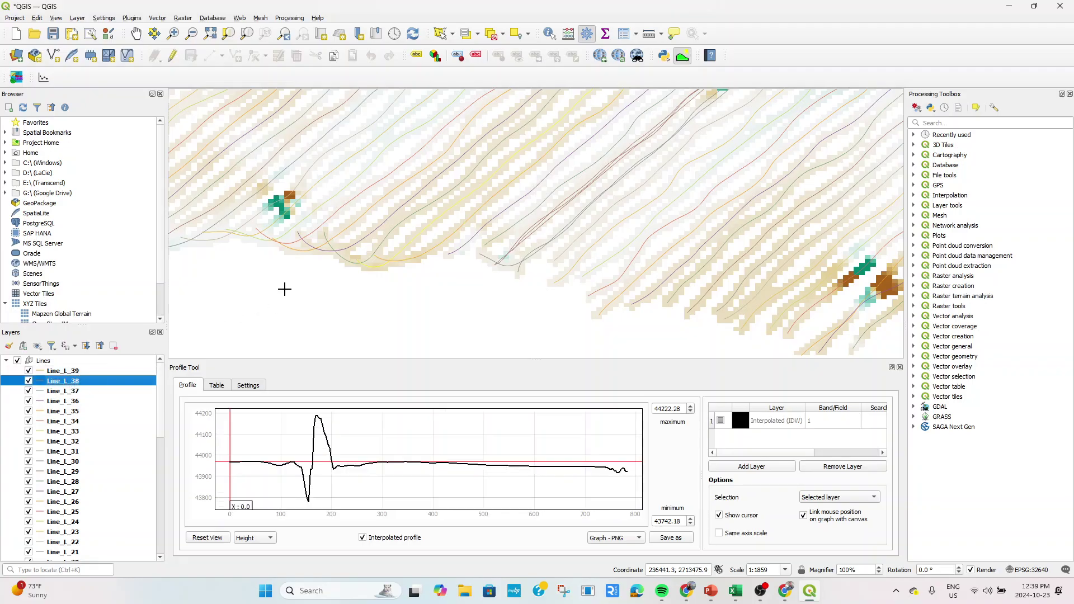
pyautogui.scroll(-2, 291, 279)
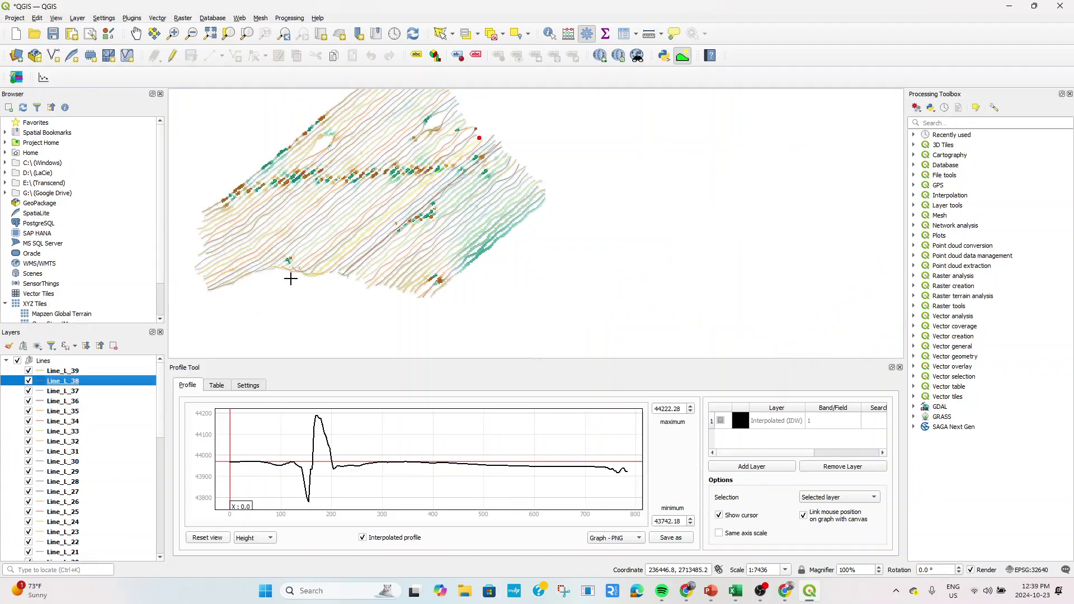
pyautogui.press('Down')
pyautogui.press('Down')
pyautogui.press('Down')
pyautogui.press('Down')
pyautogui.press('Down')
pyautogui.press('Down')
pyautogui.press('Down')
pyautogui.press('Down')
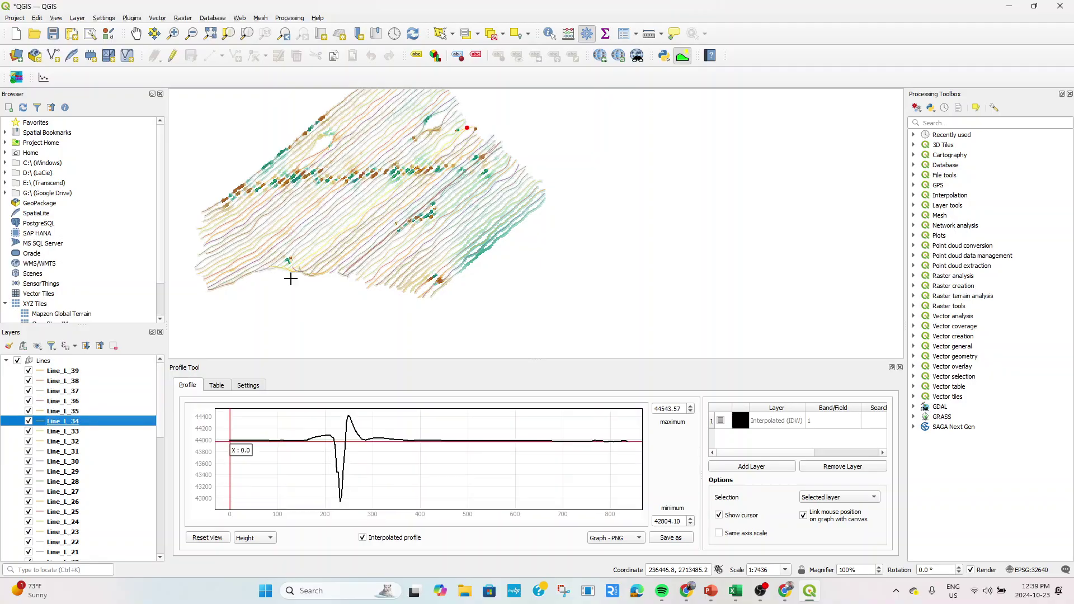
pyautogui.press('Down')
pyautogui.press('Down')
pyautogui.press('Down')
pyautogui.press('Down')
pyautogui.press('Down')
pyautogui.press('Down')
pyautogui.press('Down')
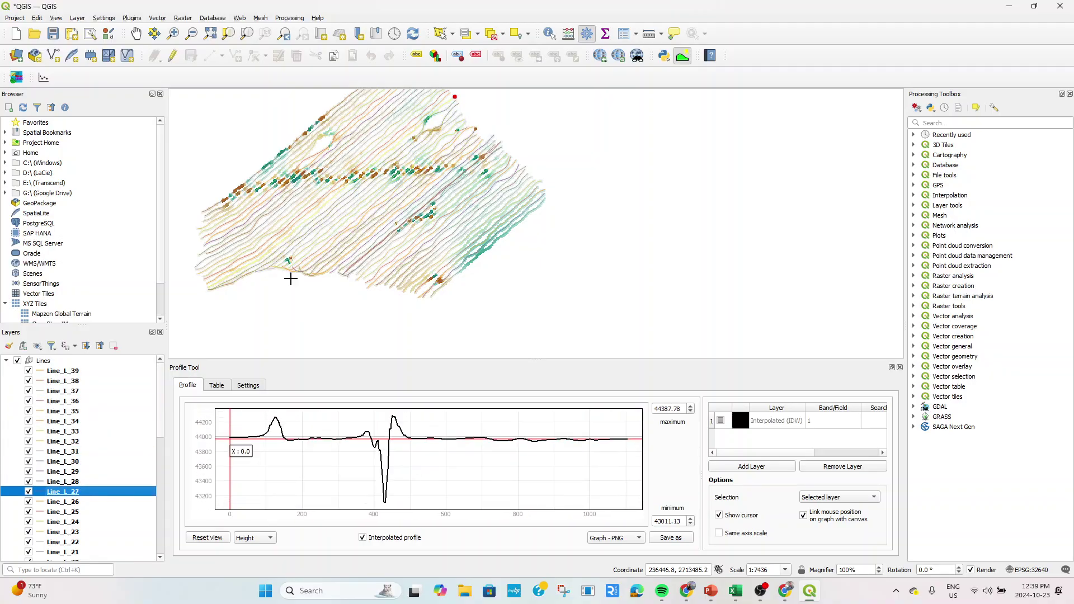
pyautogui.press('Down')
pyautogui.press('Down')
pyautogui.press('Down')
pyautogui.press('Down')
pyautogui.press('Down')
pyautogui.press('Down')
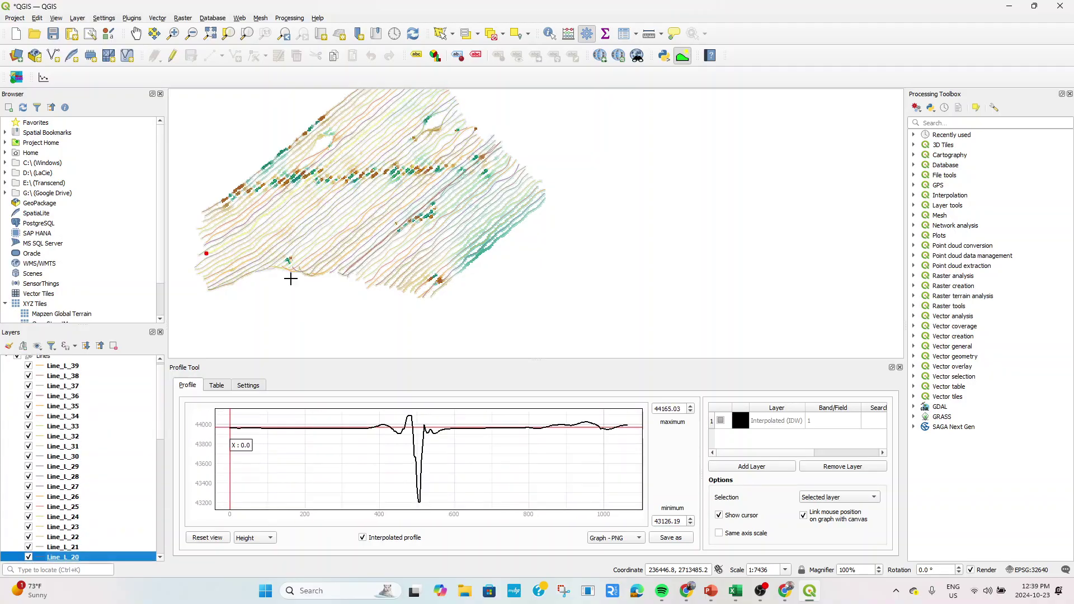
pyautogui.press('Down')
pyautogui.press('Down')
pyautogui.press('Down')
pyautogui.press('Down')
pyautogui.press('Down')
pyautogui.press('Down')
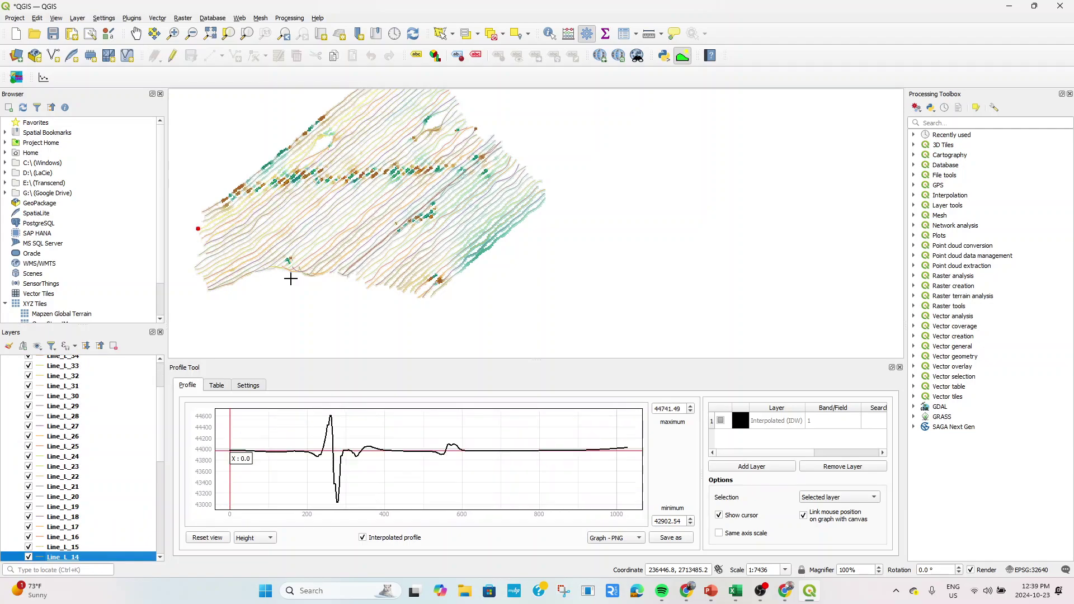
pyautogui.press('Down')
pyautogui.press('Down')
pyautogui.press('Down')
pyautogui.press('Down')
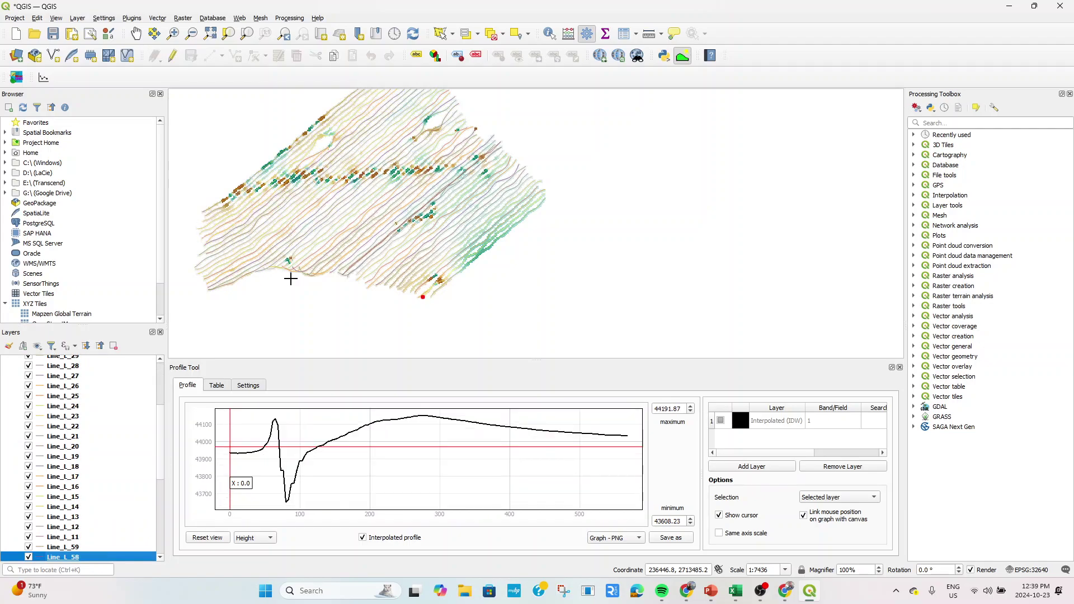
pyautogui.press('Down')
pyautogui.press('Down')
pyautogui.press('Down')
pyautogui.press('Down')
pyautogui.press('Down')
pyautogui.press('Down')
pyautogui.press('Down')
pyautogui.press('Down')
pyautogui.press('Down')
pyautogui.press('Down')
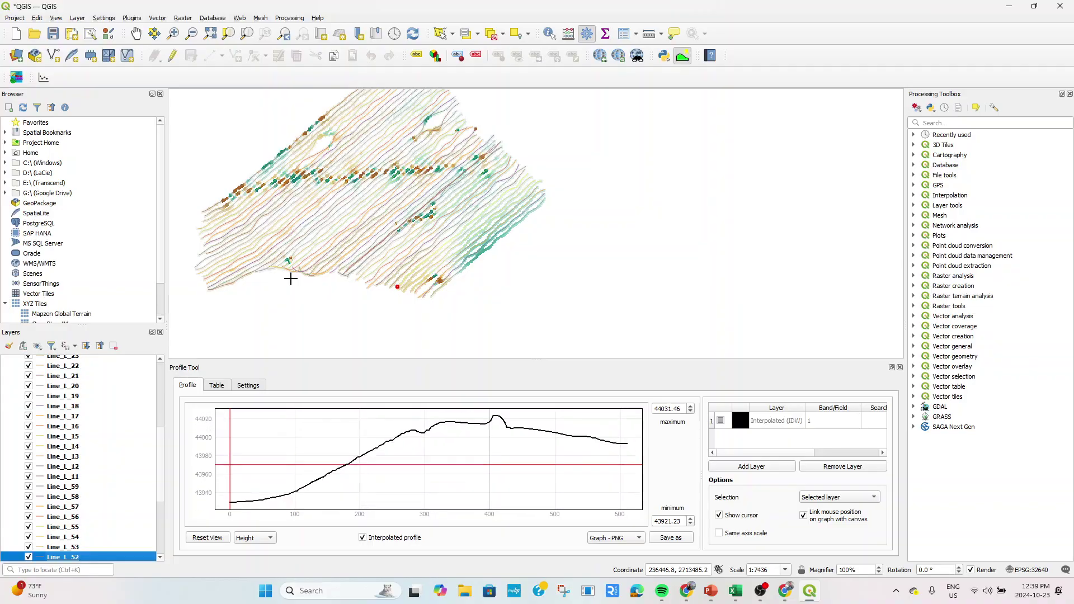
pyautogui.press('Down')
pyautogui.press('Down')
pyautogui.press('Down')
pyautogui.press('Down')
pyautogui.press('Down')
pyautogui.press('Down')
pyautogui.press('Down')
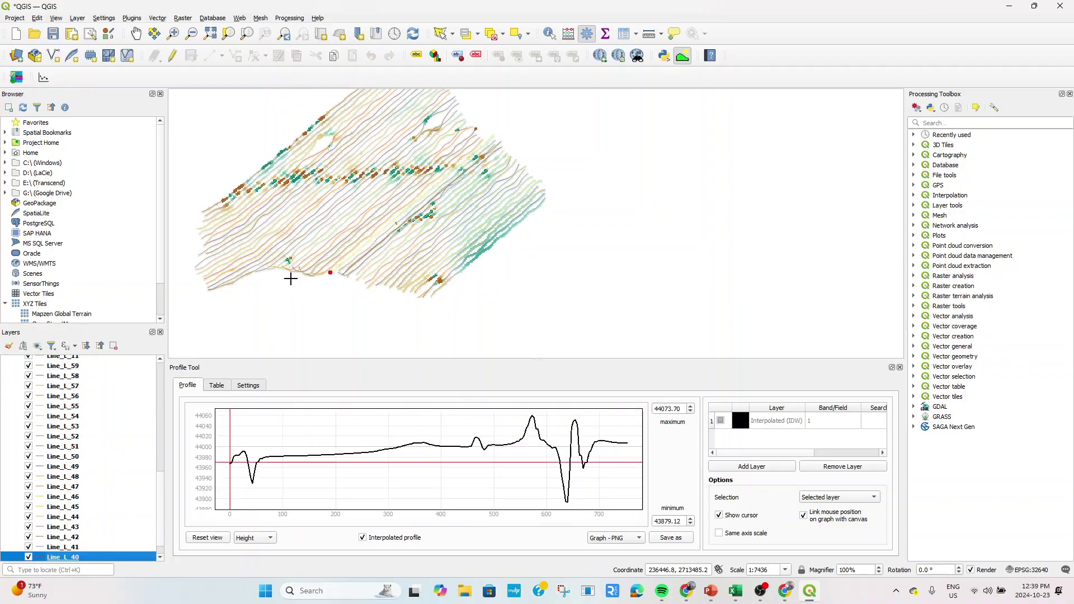
pyautogui.press('Down')
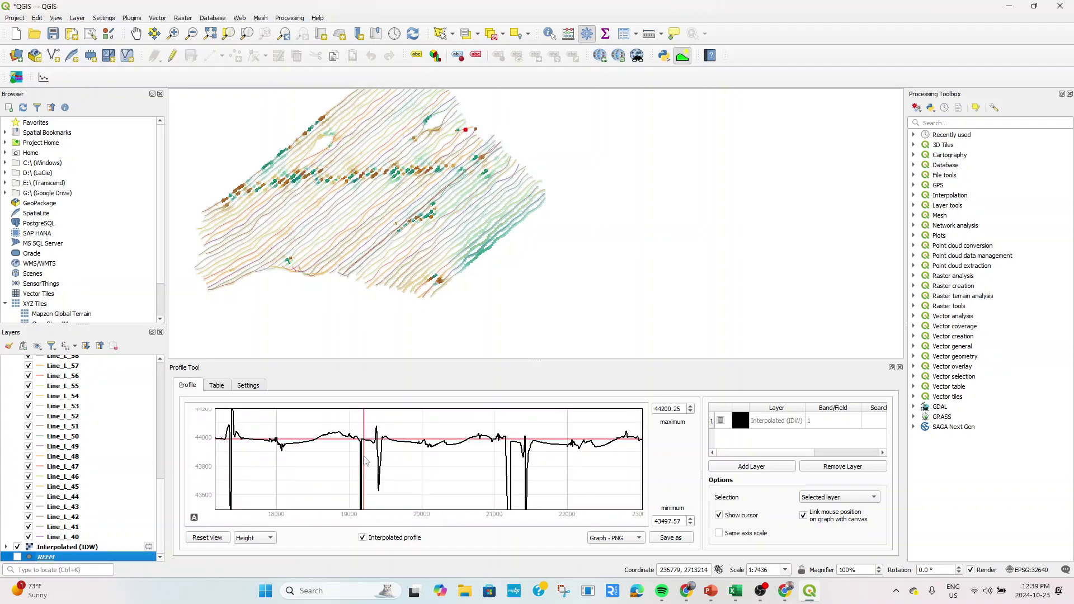
# Zoom around the profile graph, then replot Line_L_40's profile (about 43879–44074).
pyautogui.scroll(-3, 363, 454)
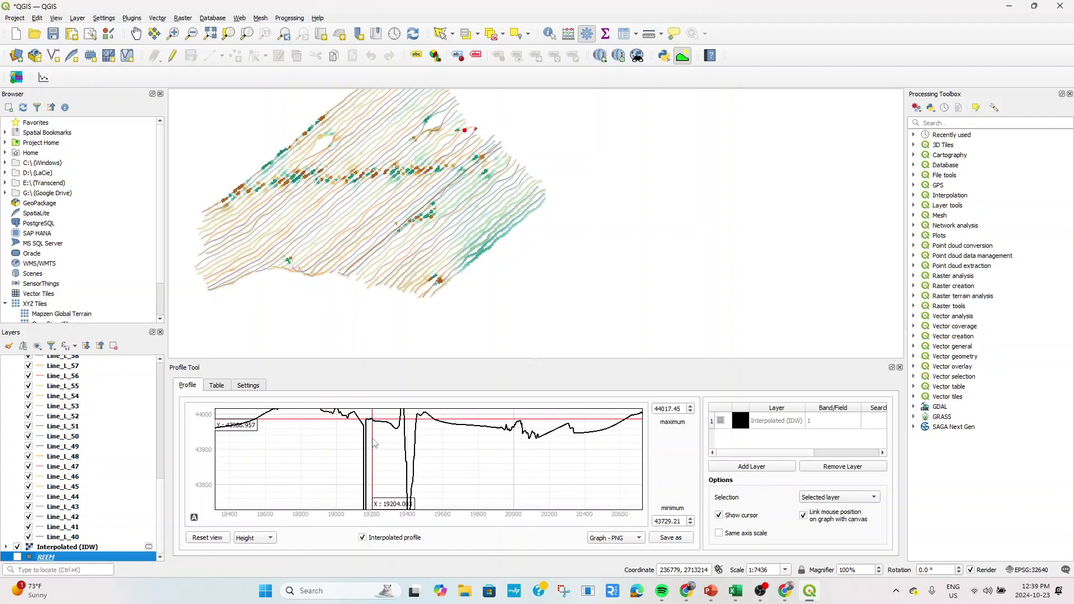
pyautogui.scroll(-4, 374, 442)
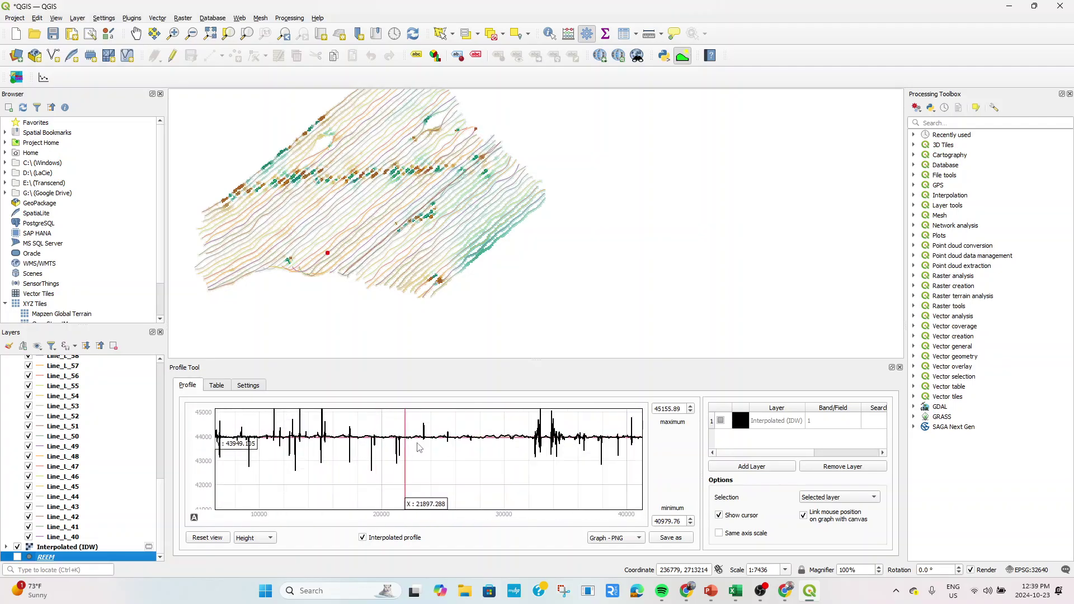
pyautogui.scroll(5, 428, 436)
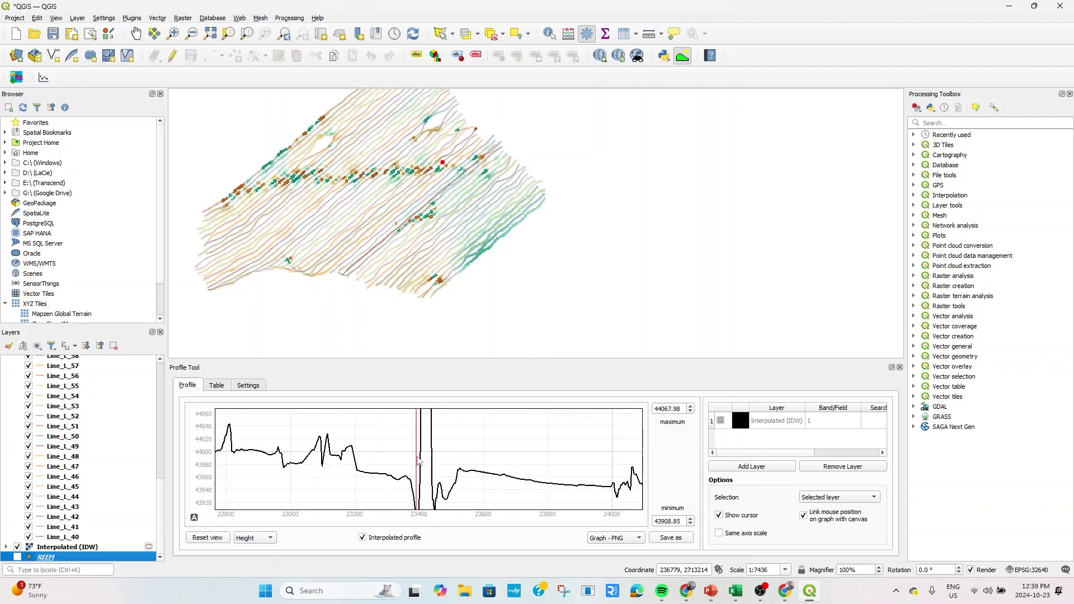
pyautogui.scroll(-6, 419, 461)
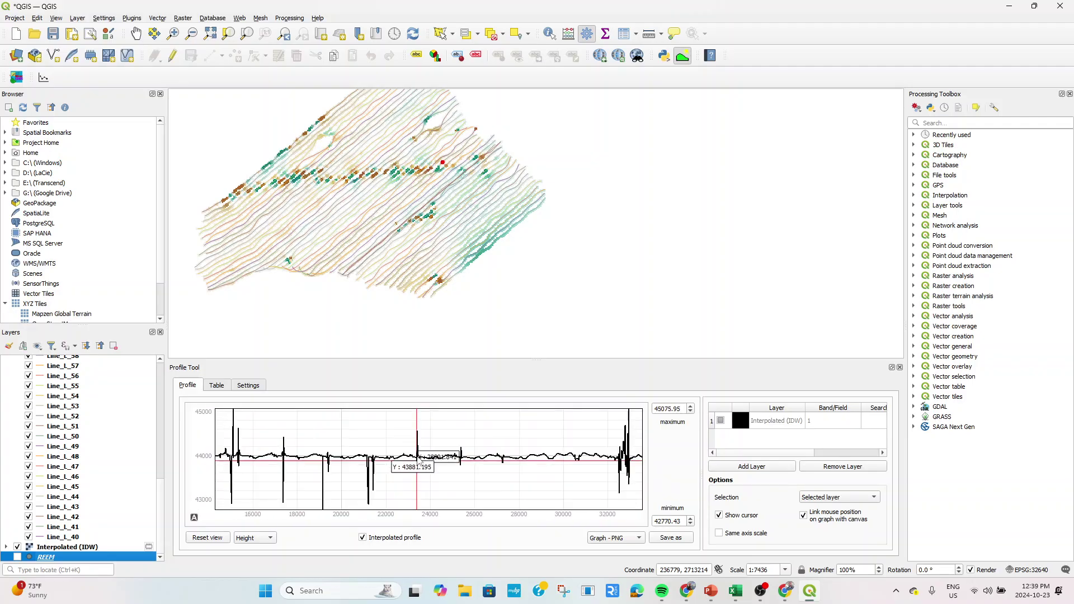
pyautogui.scroll(5, 478, 467)
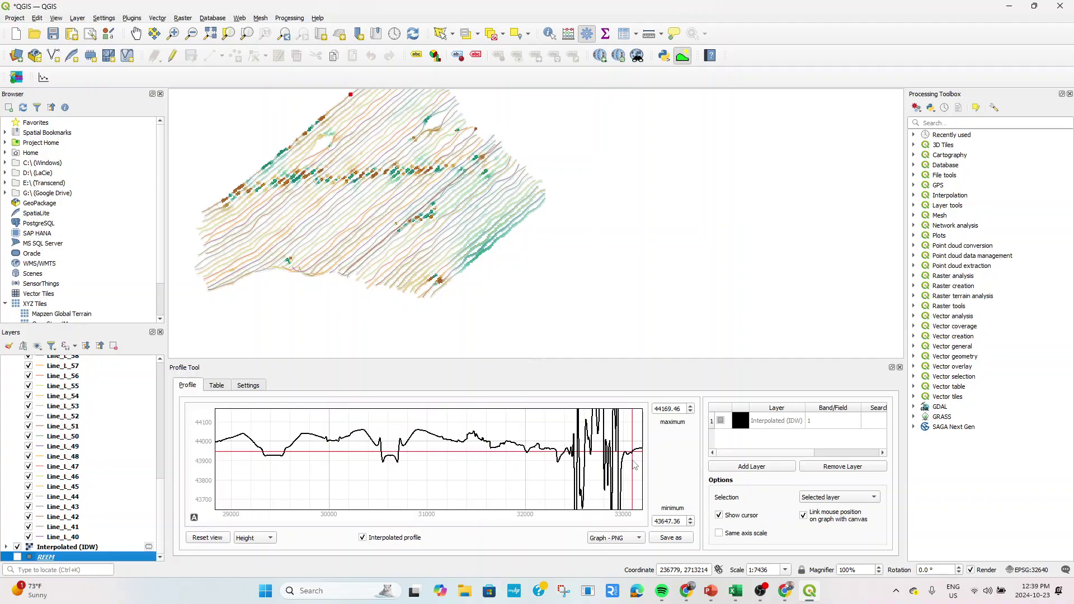
pyautogui.scroll(-8, 410, 459)
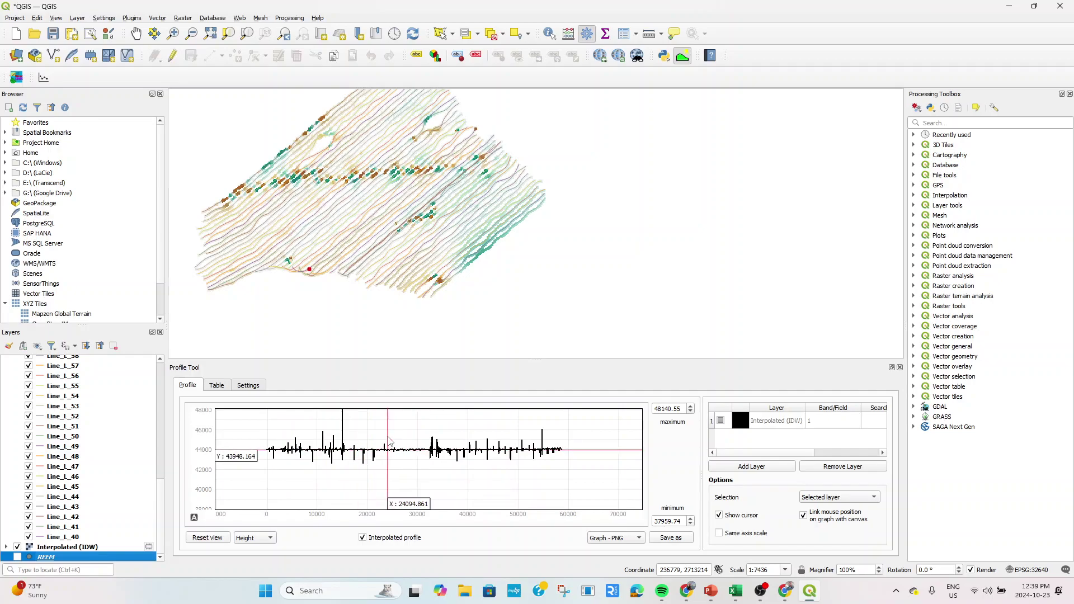
pyautogui.click(62, 537)
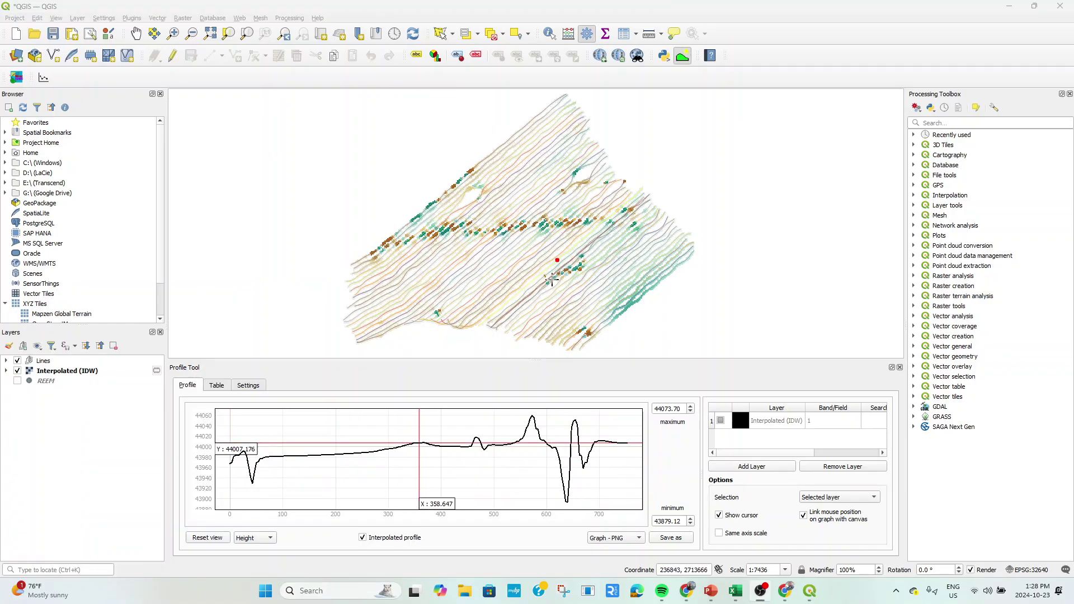
pyautogui.scroll(2, 438, 212)
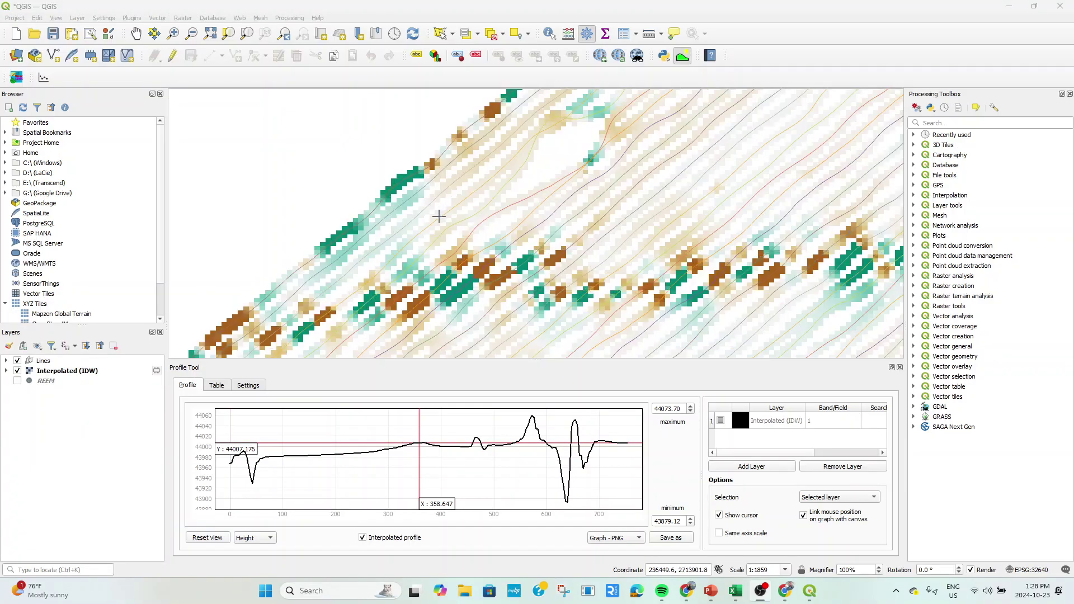
pyautogui.scroll(-2, 439, 216)
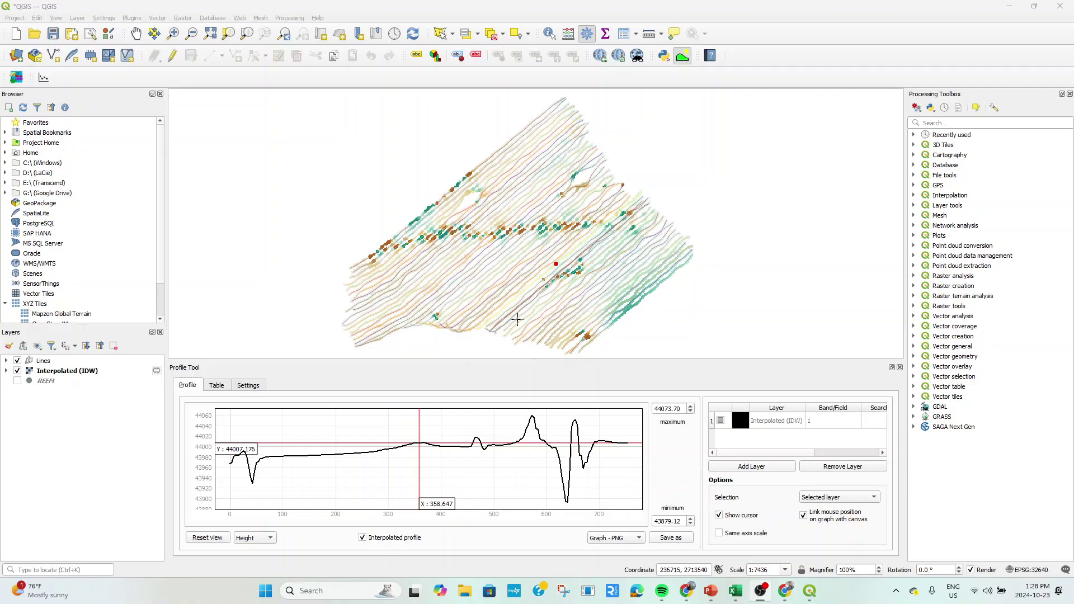
pyautogui.scroll(2, 528, 312)
pyautogui.scroll(-2, 529, 309)
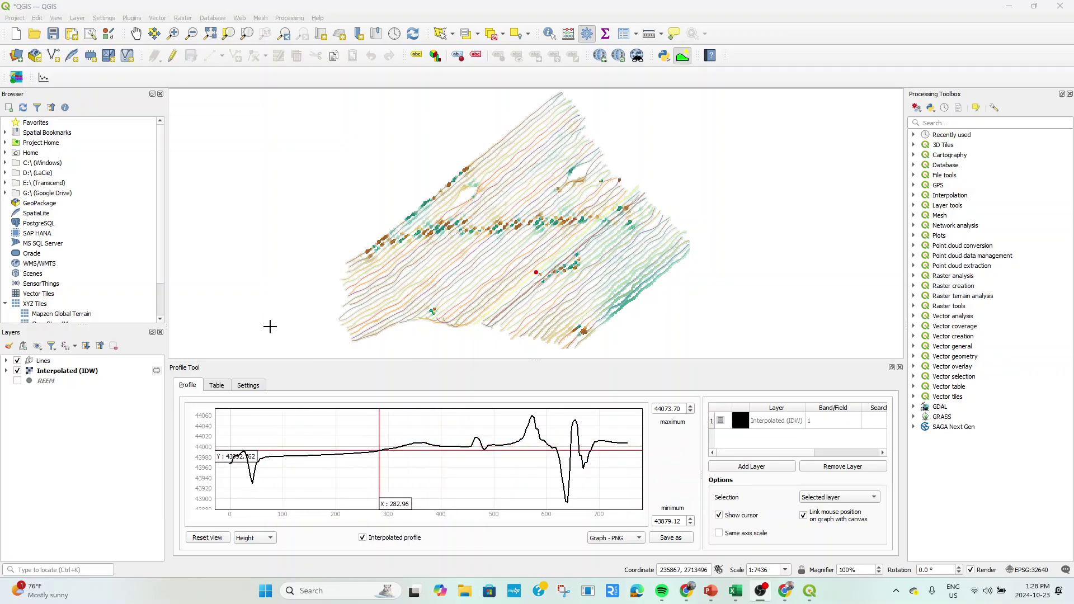
# Step through the profiles of Line_L_39 down to Line_L_32 in the Lines group, then fold the group away.
pyautogui.click(6, 361)
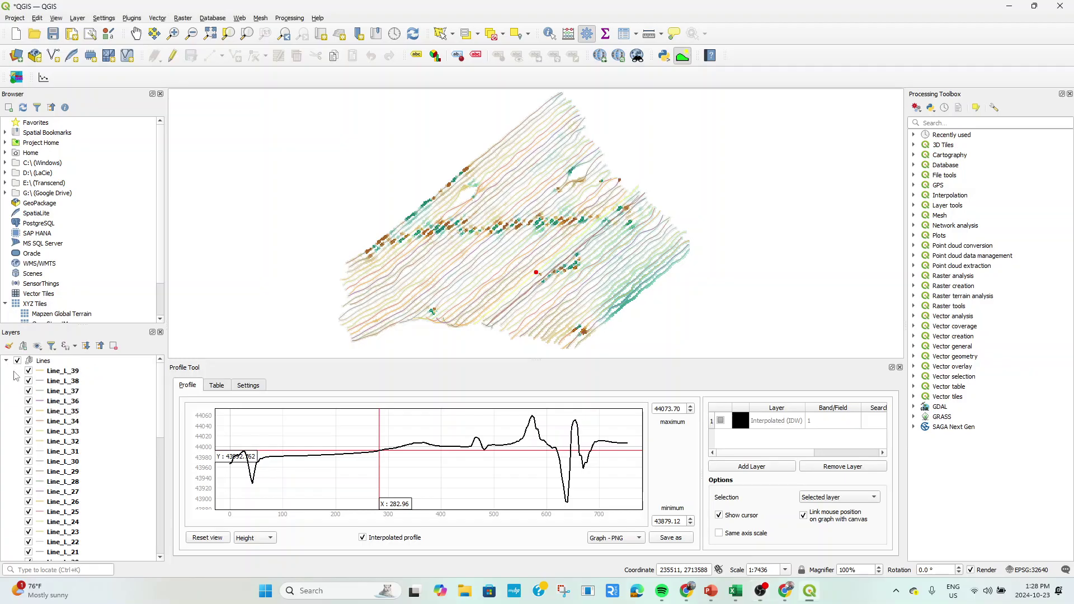
pyautogui.click(49, 371)
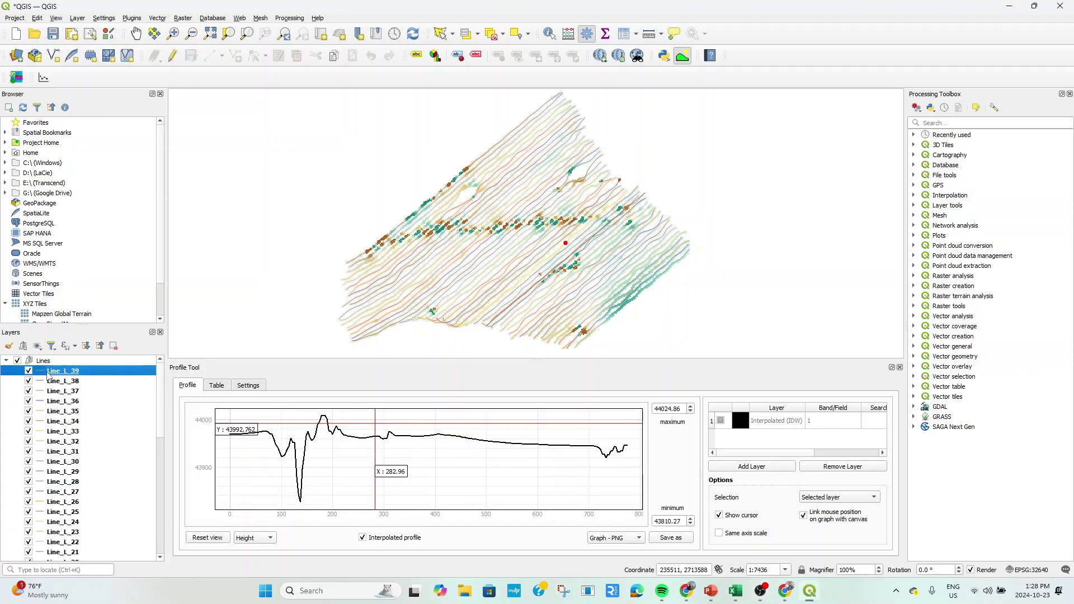
pyautogui.press('Down')
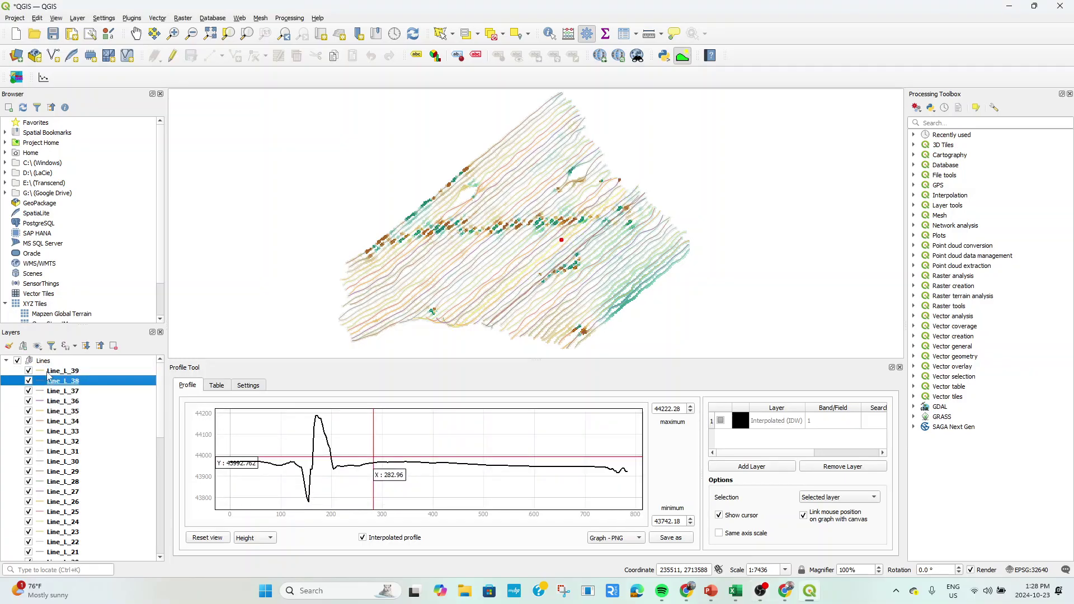
pyautogui.press('Down')
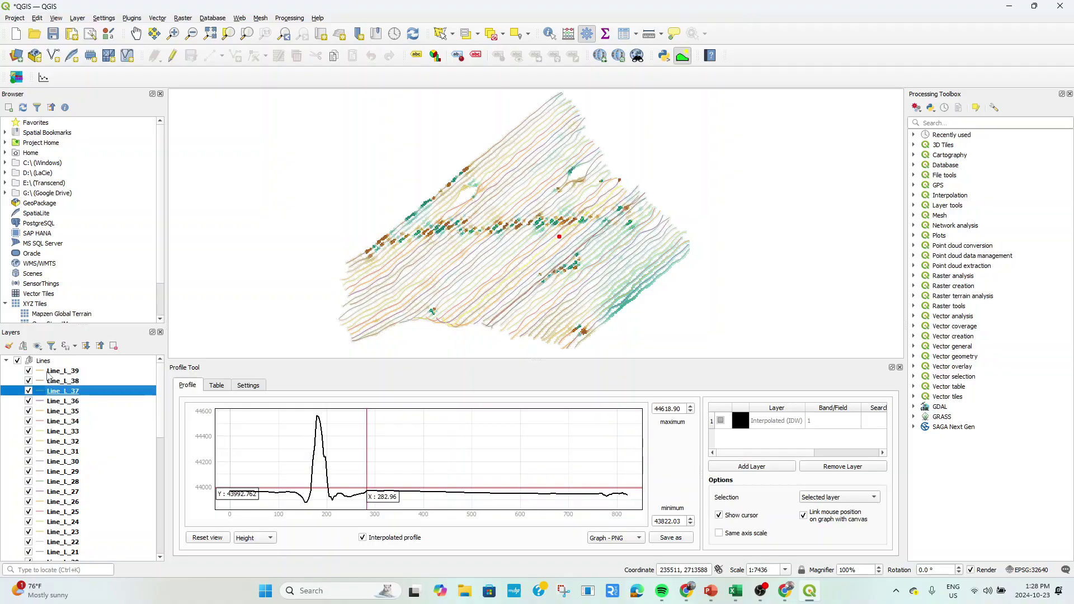
pyautogui.press('Down')
pyautogui.press('Down')
pyautogui.press('Down')
pyautogui.press('Down')
pyautogui.press('Down')
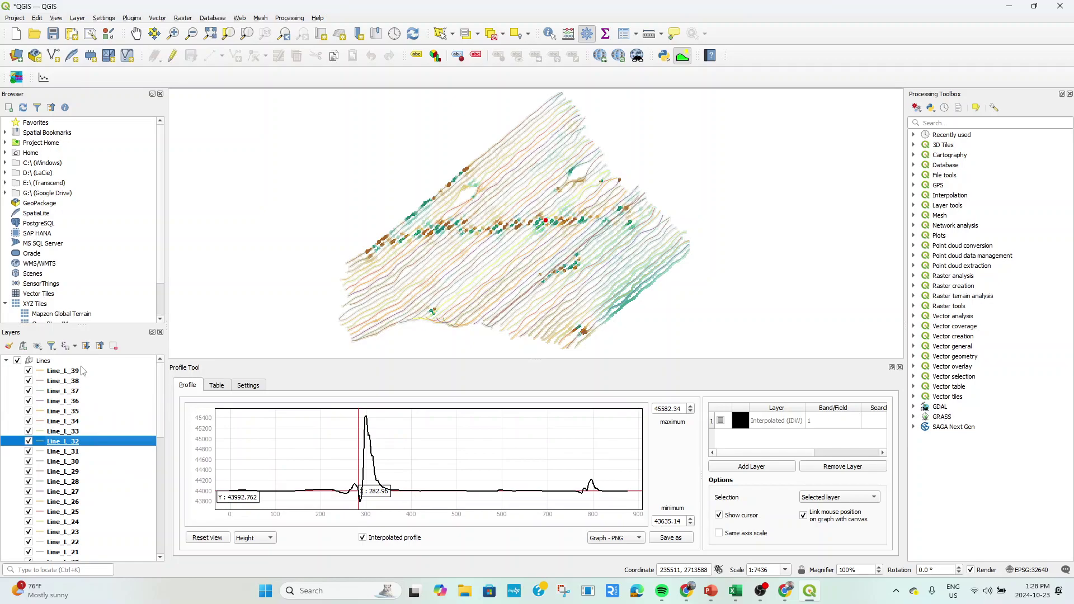
pyautogui.click(6, 361)
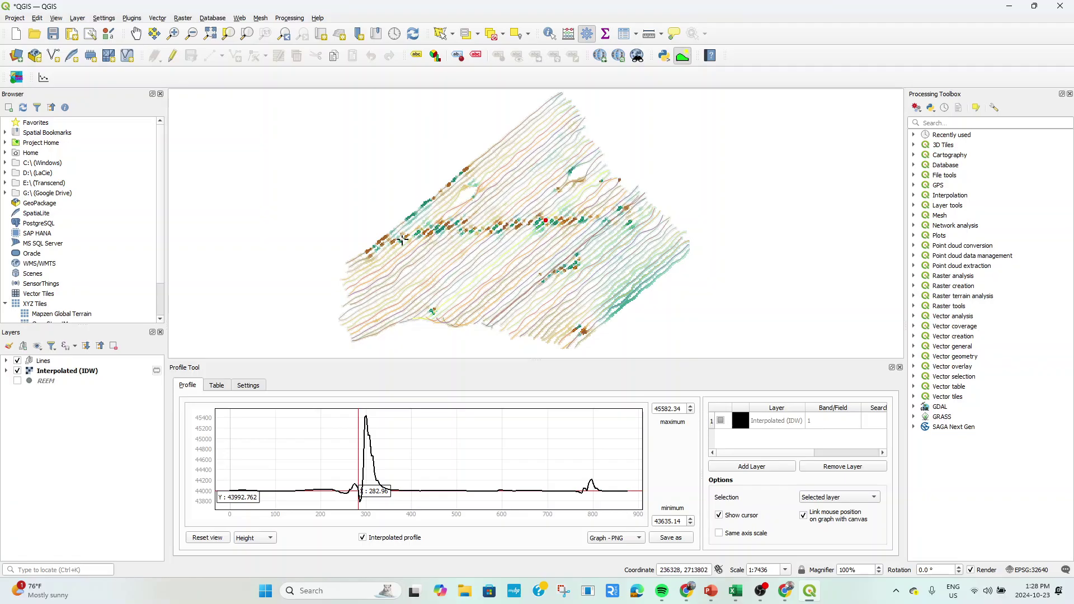
pyautogui.scroll(2, 413, 239)
pyautogui.scroll(-2, 437, 246)
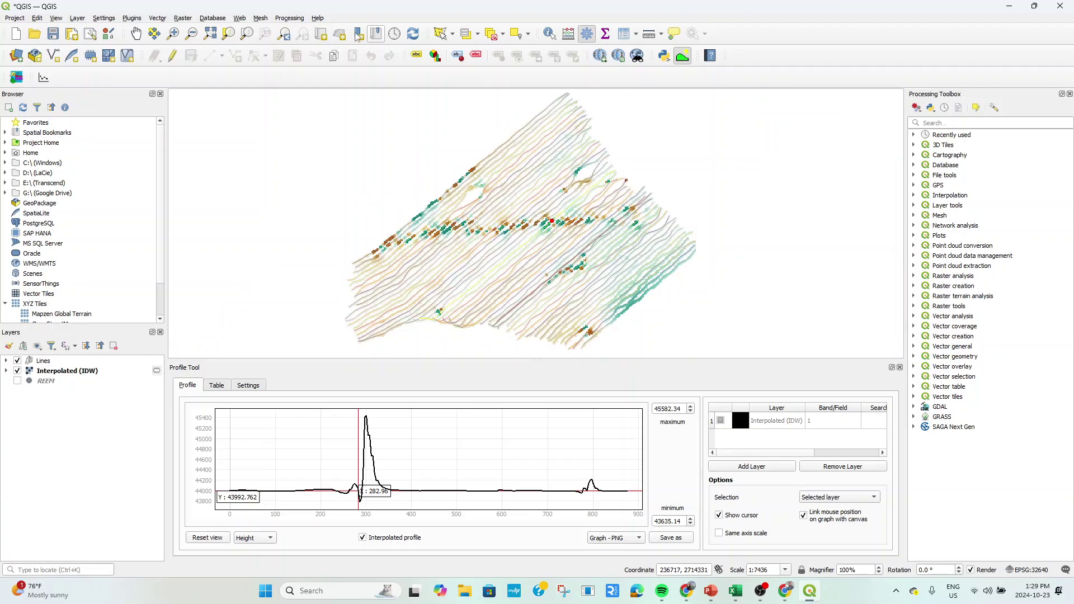
# In Grid (Inverse Distance to a Power), set the search ellipse radii to 5 and 10.
pyautogui.click(184, 18)
pyautogui.moveTo(196, 40)
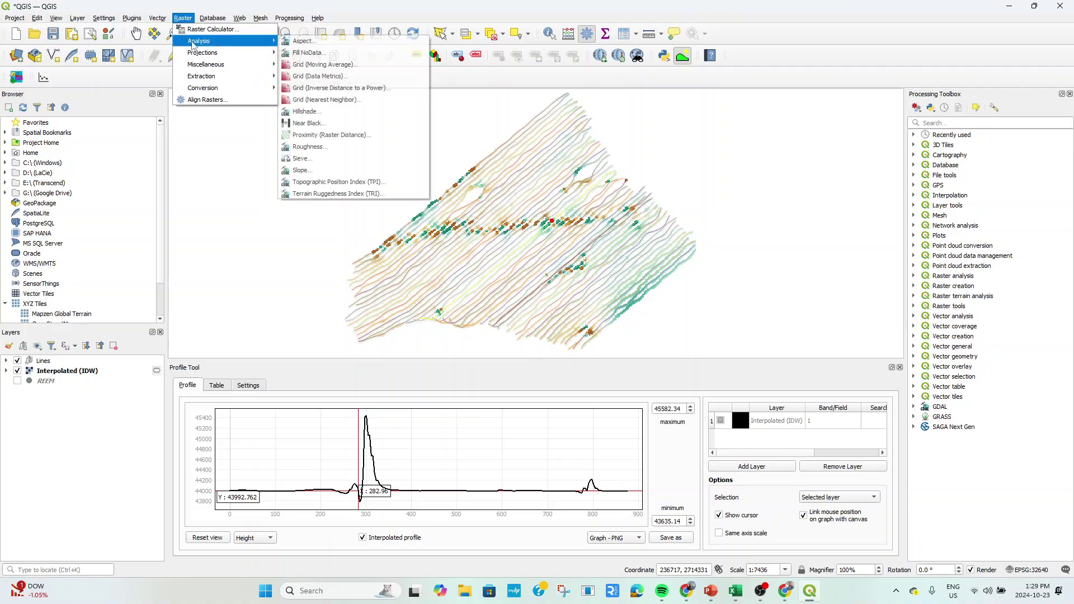
pyautogui.click(330, 88)
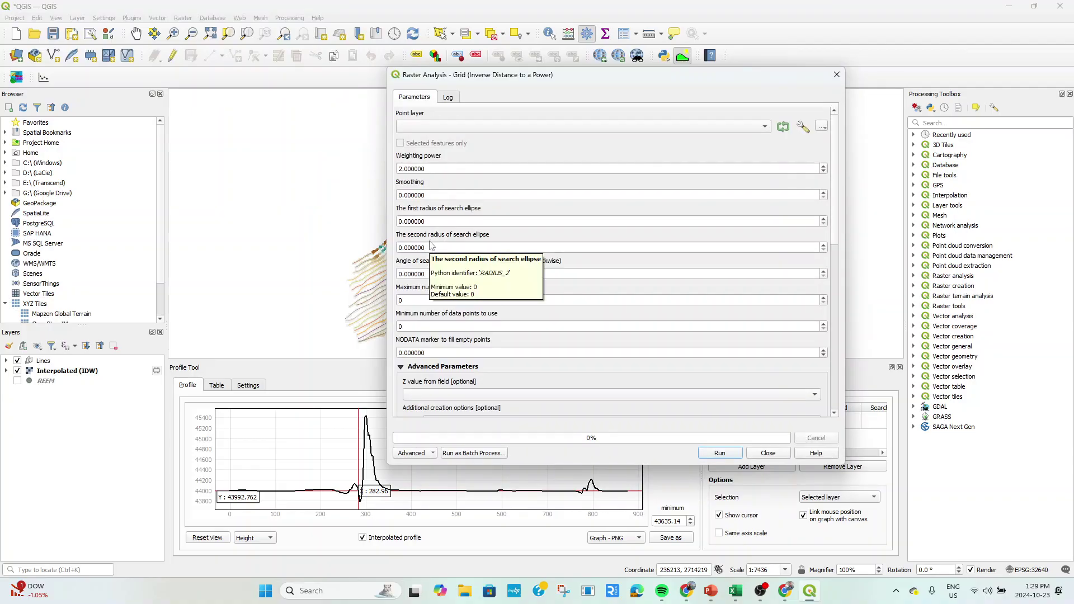
pyautogui.moveTo(427, 221); pyautogui.dragTo(393, 221)
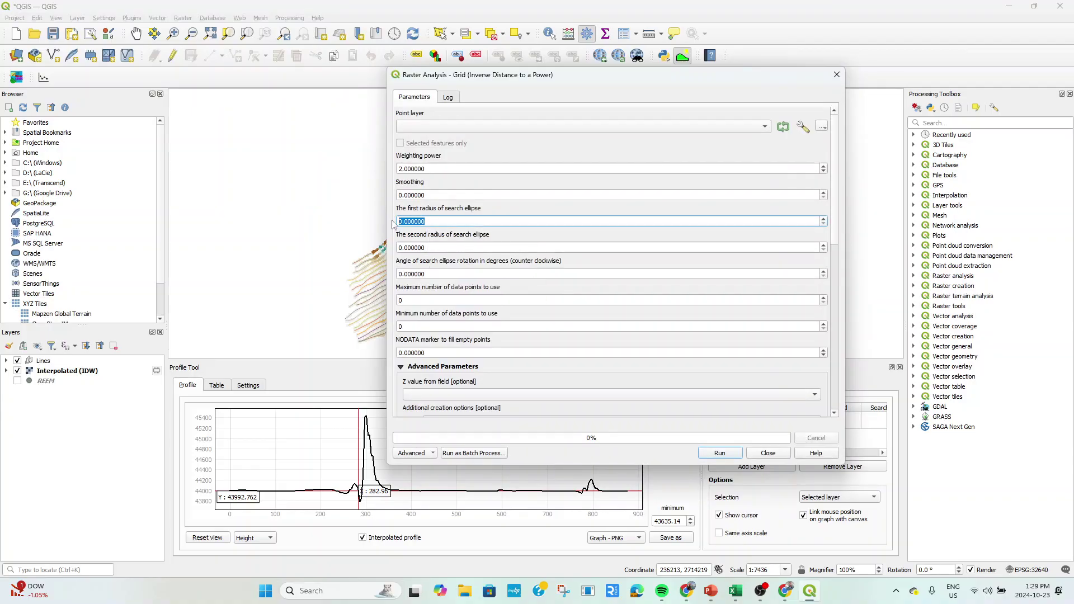
pyautogui.write('5')
pyautogui.moveTo(432, 248); pyautogui.dragTo(395, 247)
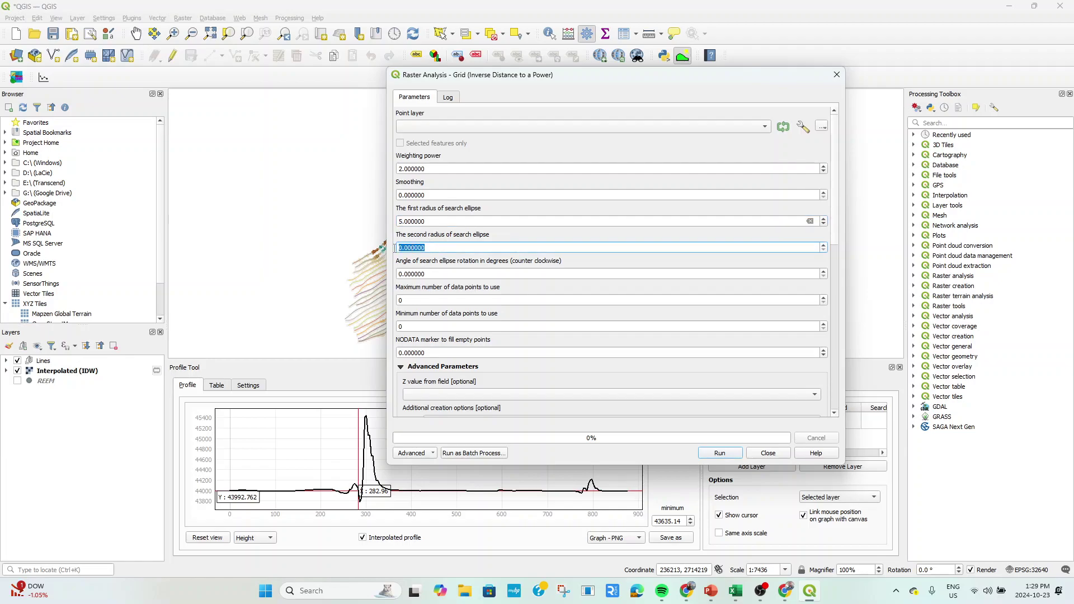
pyautogui.write('10')
pyautogui.click(452, 397)
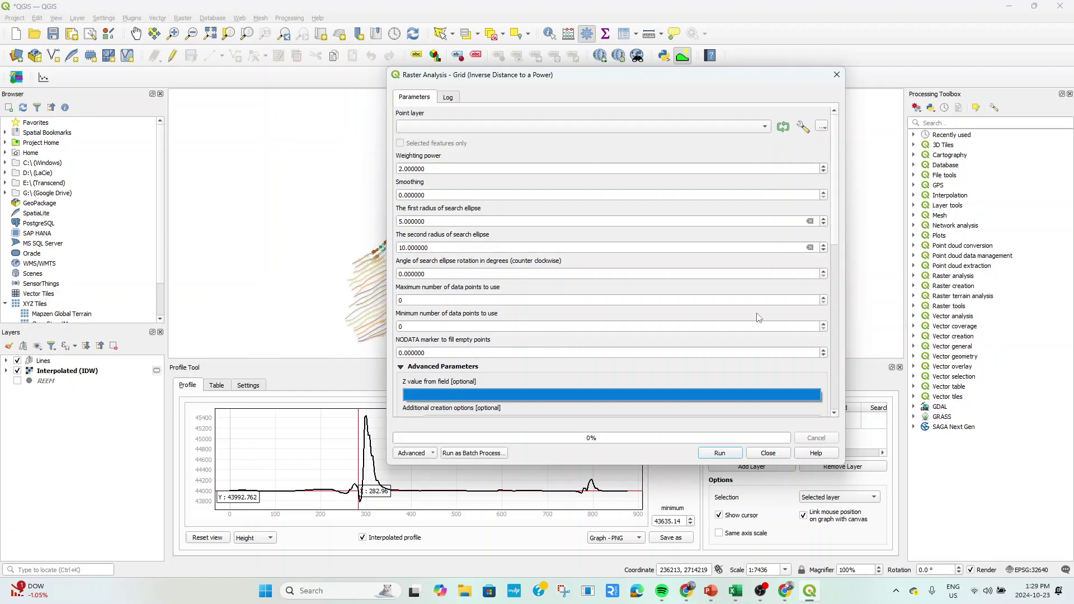
# Use field F as the Z value, set smoothing to 5, and run the interpolation.
pyautogui.scroll(-4, 628, 257)
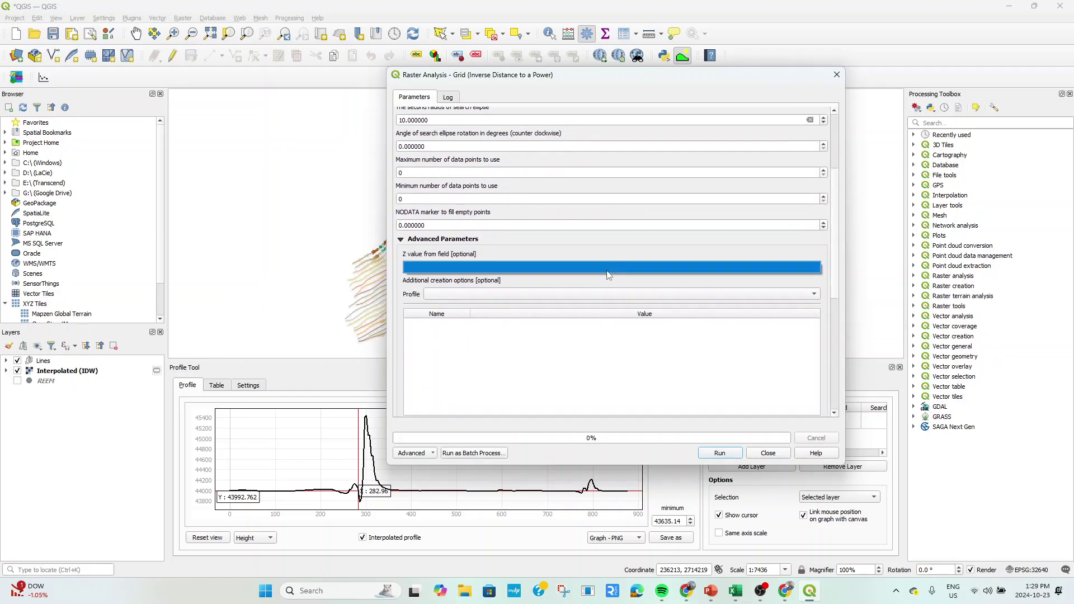
pyautogui.scroll(4, 839, 250)
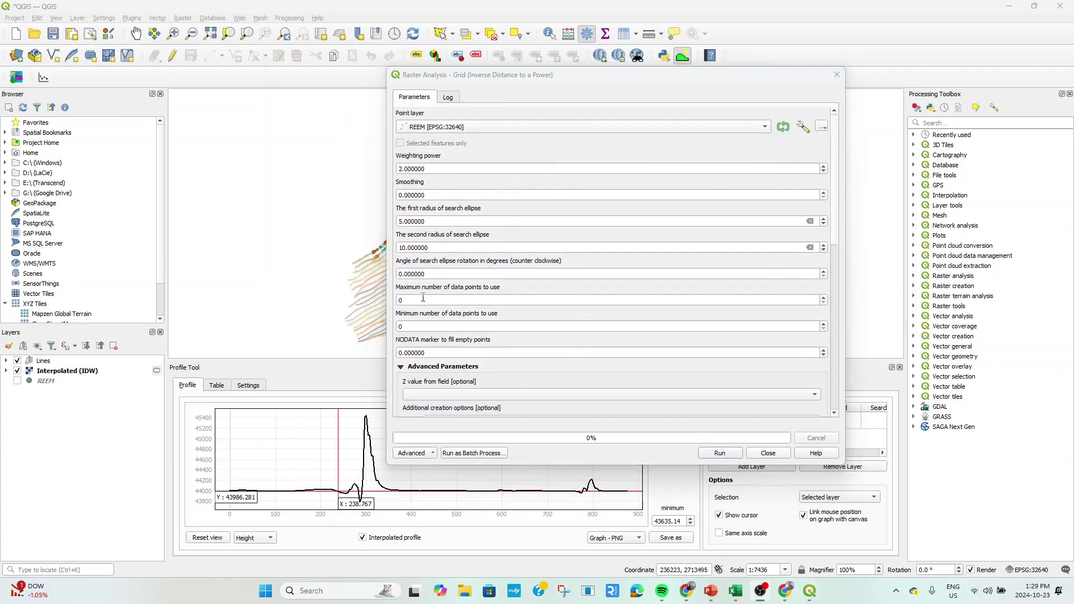
pyautogui.click(431, 395)
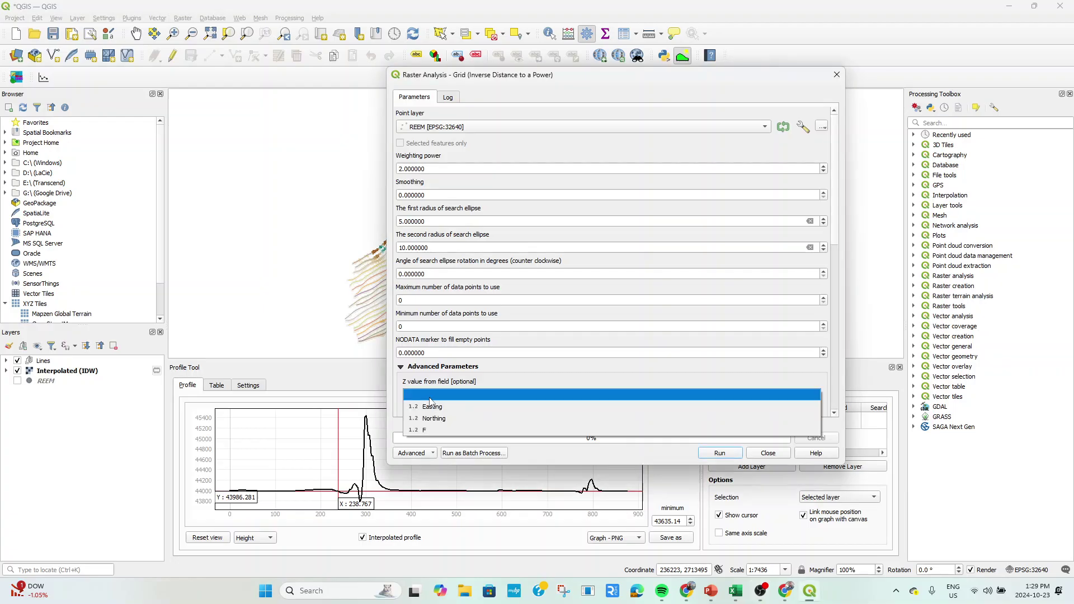
pyautogui.click(435, 432)
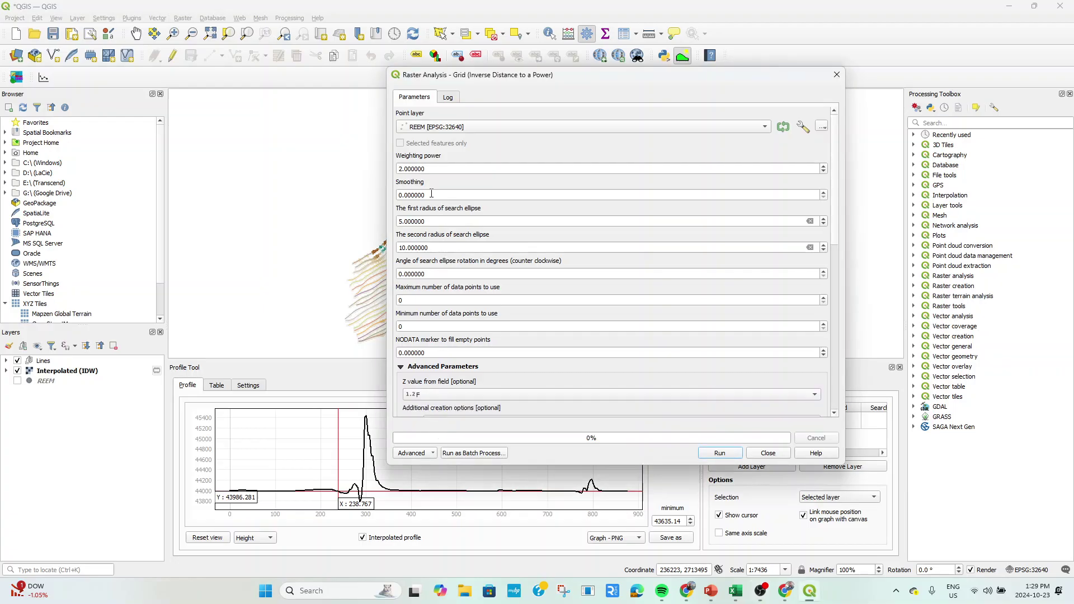
pyautogui.moveTo(431, 194); pyautogui.dragTo(385, 194)
pyautogui.write('5')
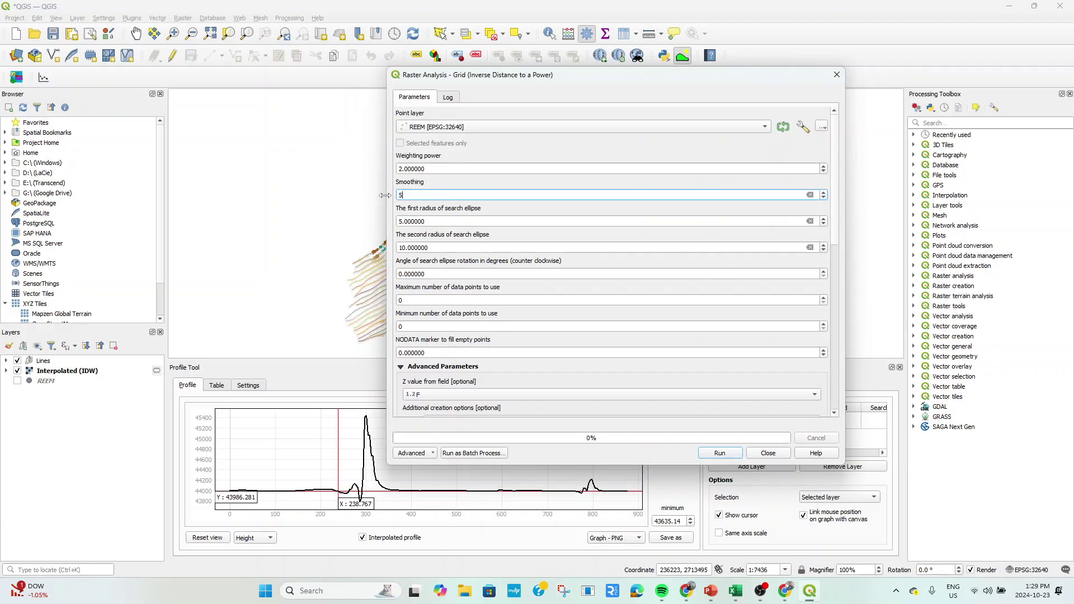
pyautogui.moveTo(836, 204); pyautogui.dragTo(835, 346)
pyautogui.click(729, 454)
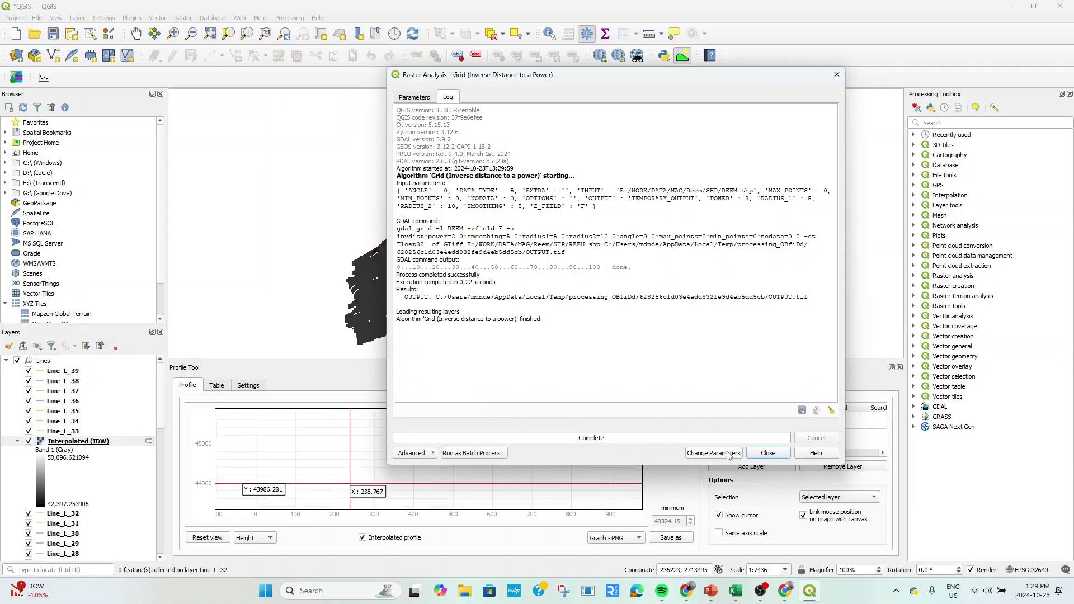
# Remove the existing Interpolated (IDW) layer from the project.
pyautogui.click(836, 74)
pyautogui.scroll(1, 422, 258)
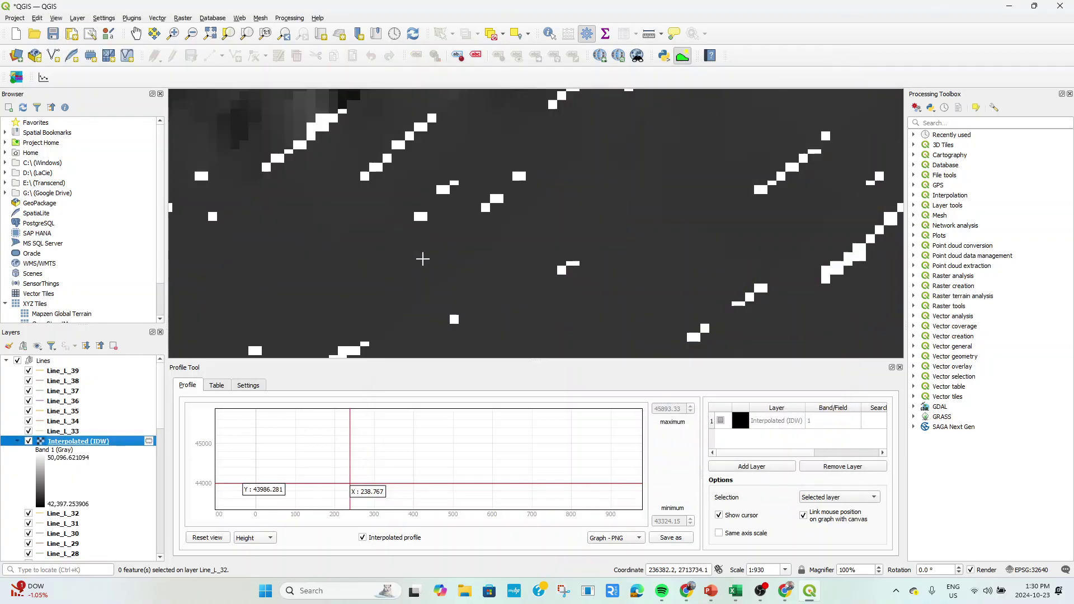
pyautogui.rightClick(67, 445)
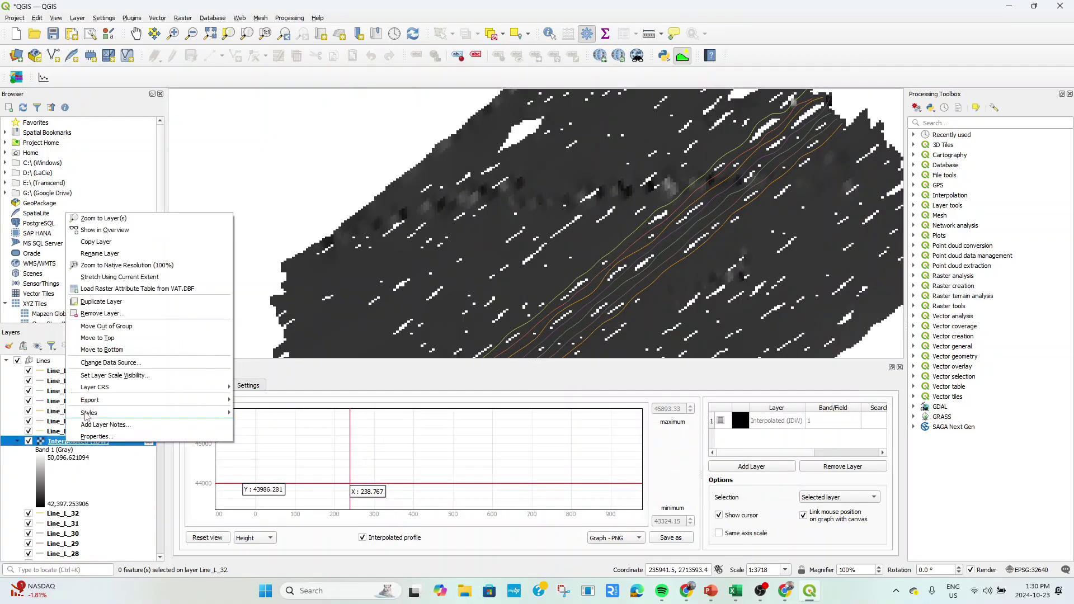
pyautogui.click(101, 314)
pyautogui.click(527, 309)
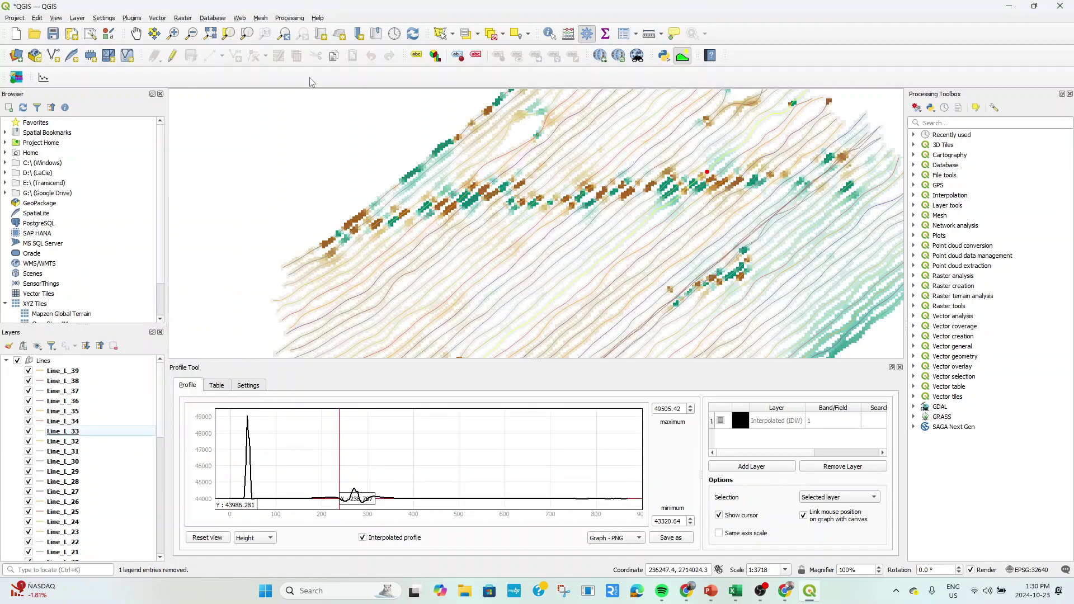
# Reopen Grid (Inverse Distance to a Power) with smoothing 5 on the REEM point layer.
pyautogui.click(184, 18)
pyautogui.moveTo(197, 66)
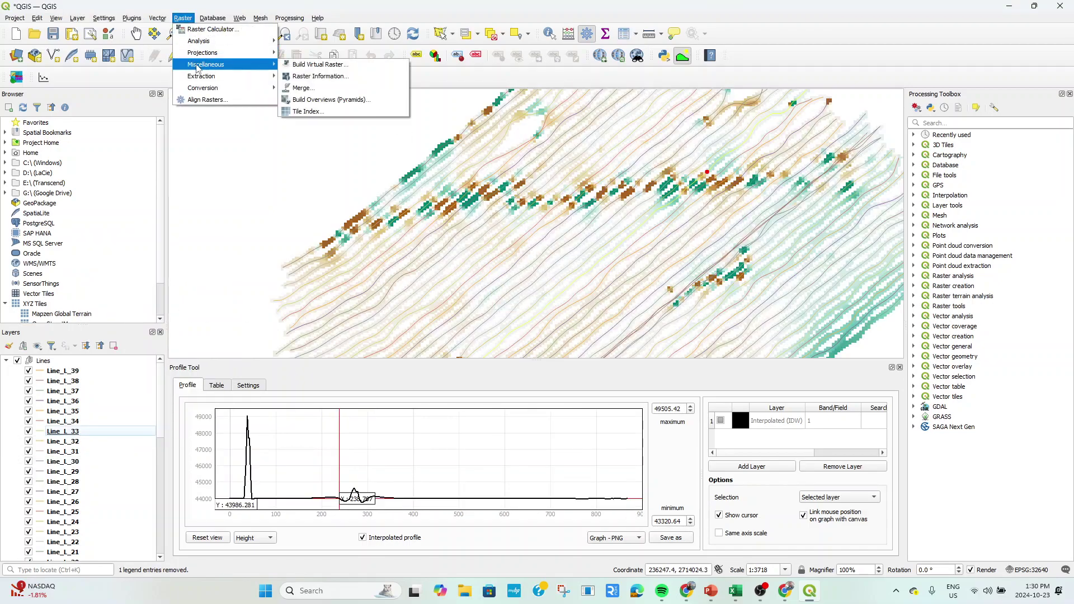
pyautogui.moveTo(216, 43)
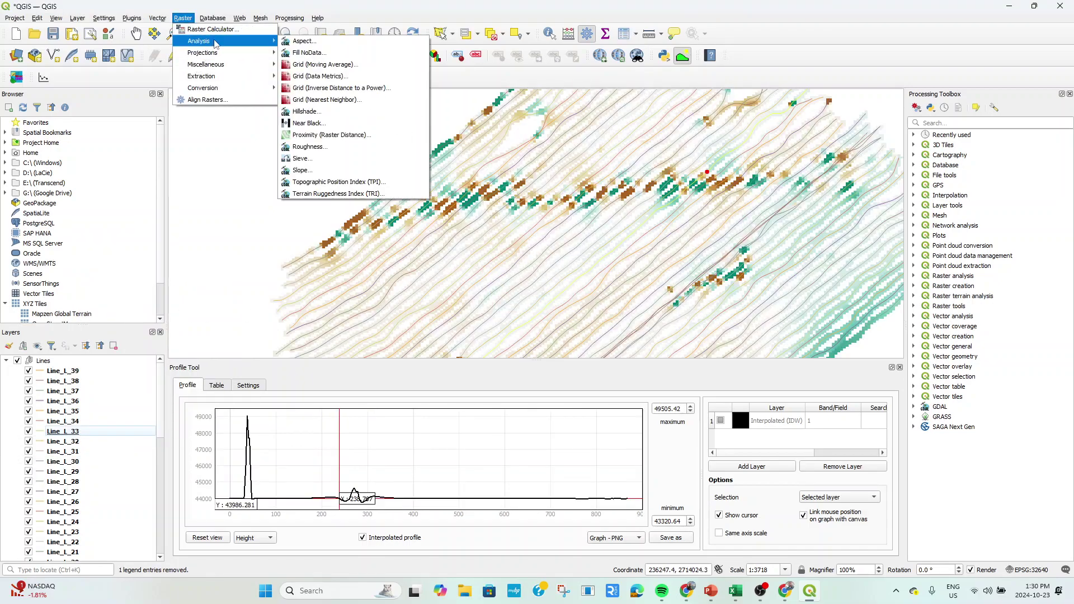
pyautogui.click(341, 88)
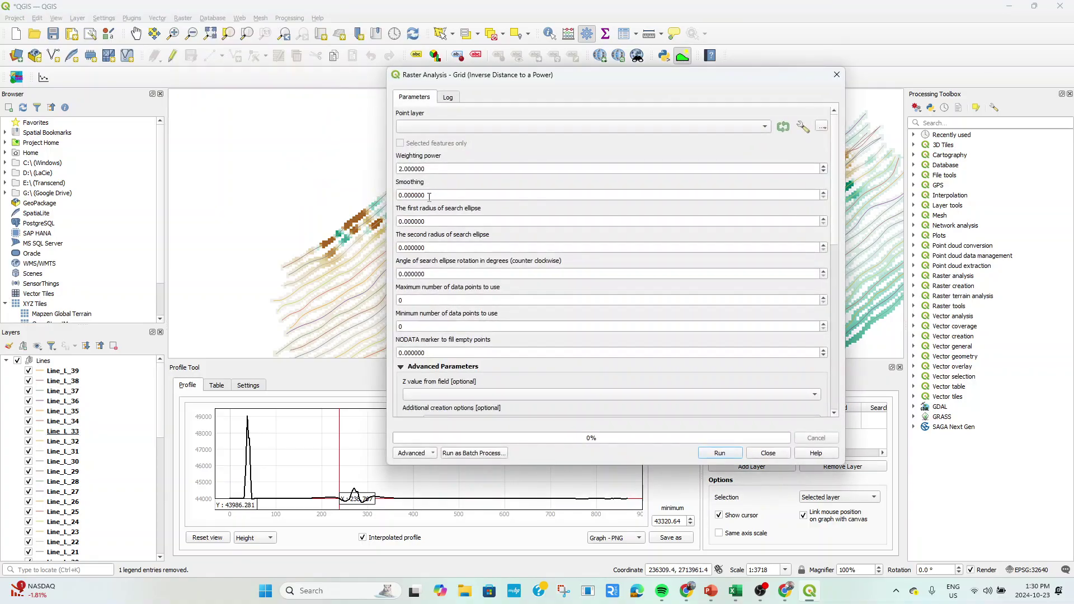
pyautogui.moveTo(428, 194); pyautogui.dragTo(390, 196)
pyautogui.write('5')
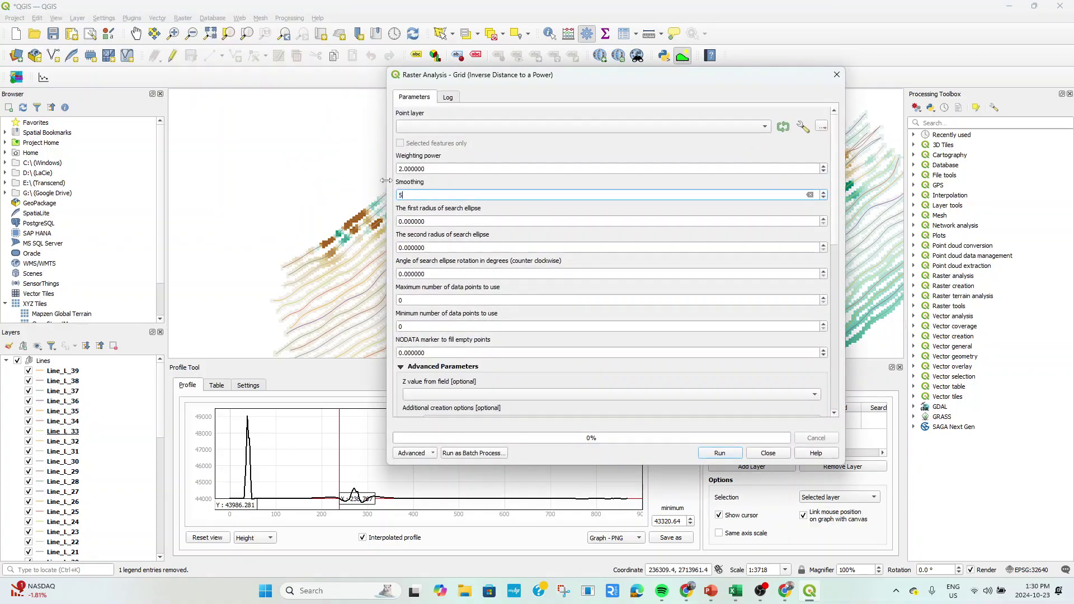
pyautogui.click(420, 127)
pyautogui.click(426, 134)
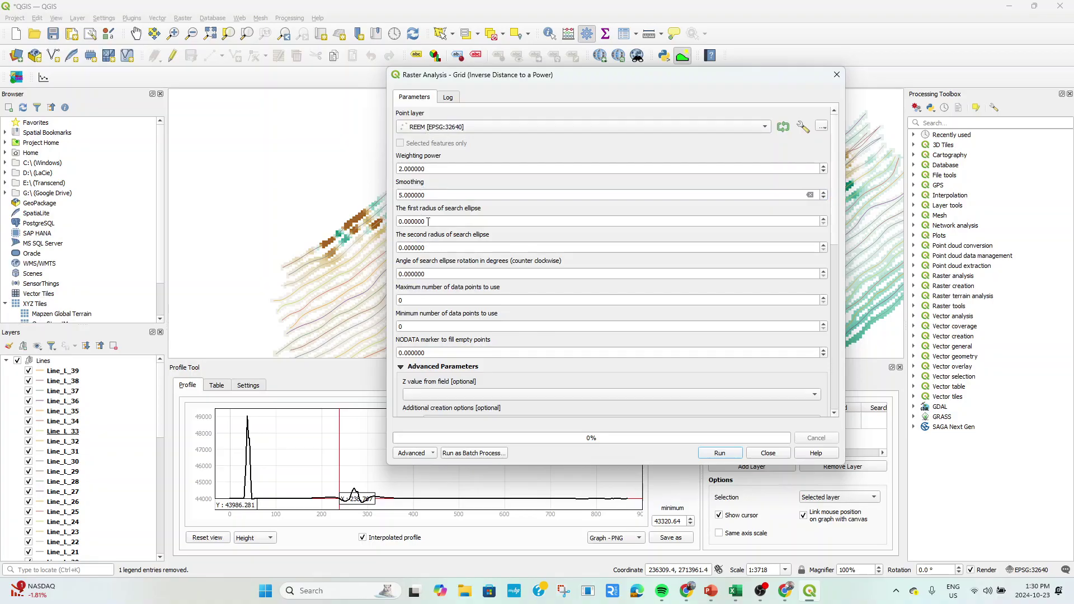
# Set the search radii to 10 and 15, use Z field F, and run the grid.
pyautogui.moveTo(428, 222); pyautogui.dragTo(401, 221)
pyautogui.write('1')
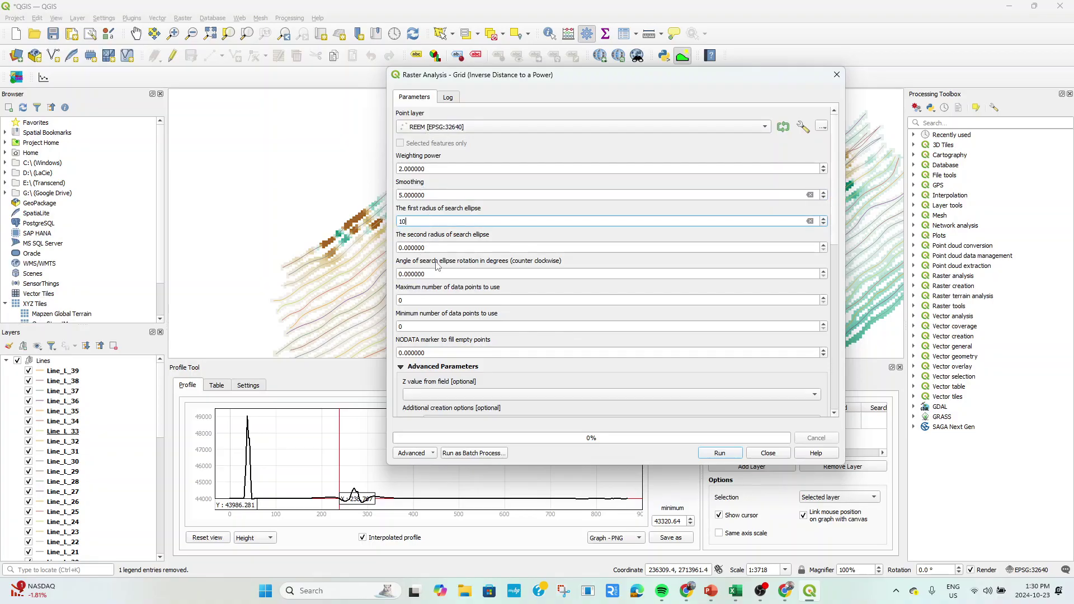
pyautogui.write('0')
pyautogui.press('Tab')
pyautogui.write('15')
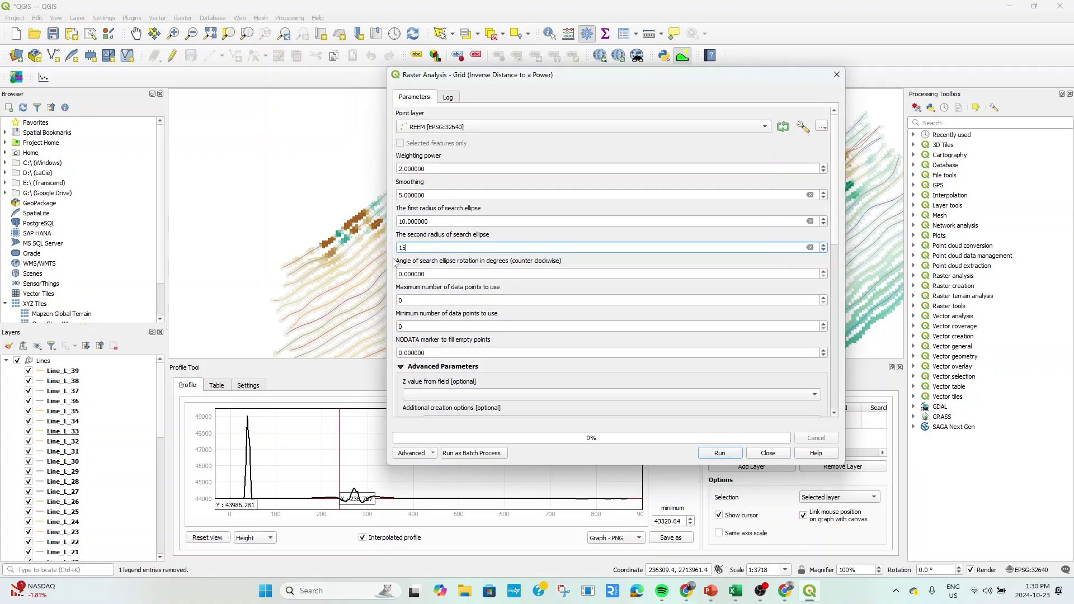
pyautogui.click(430, 394)
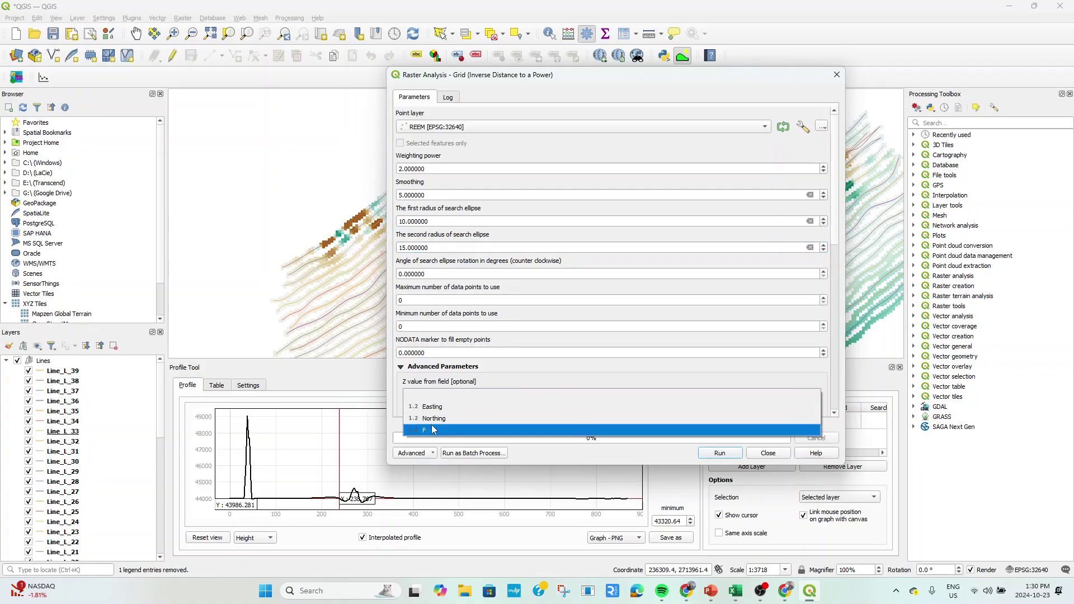
pyautogui.click(435, 431)
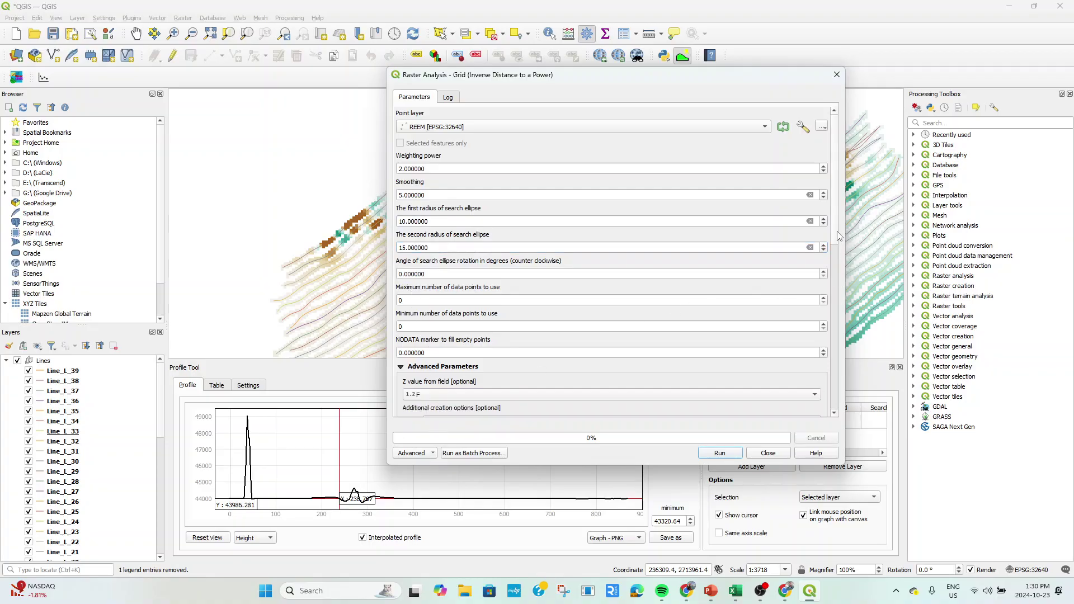
pyautogui.moveTo(838, 236); pyautogui.dragTo(835, 346)
pyautogui.click(720, 453)
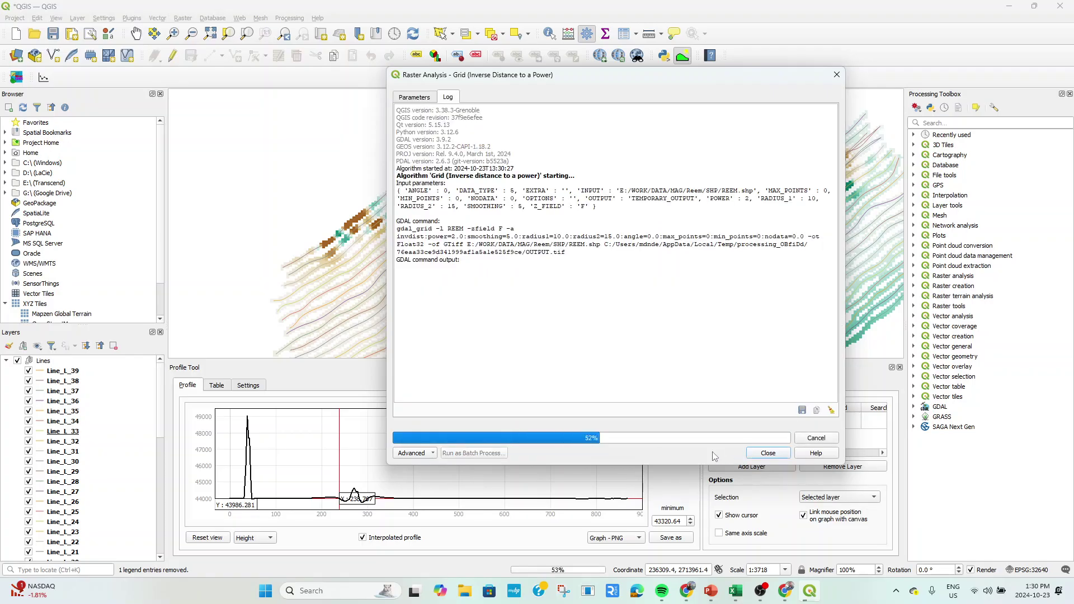
# Move the new Interpolated (IDW) raster to the top of the layer order.
pyautogui.click(836, 75)
pyautogui.scroll(-2, 647, 240)
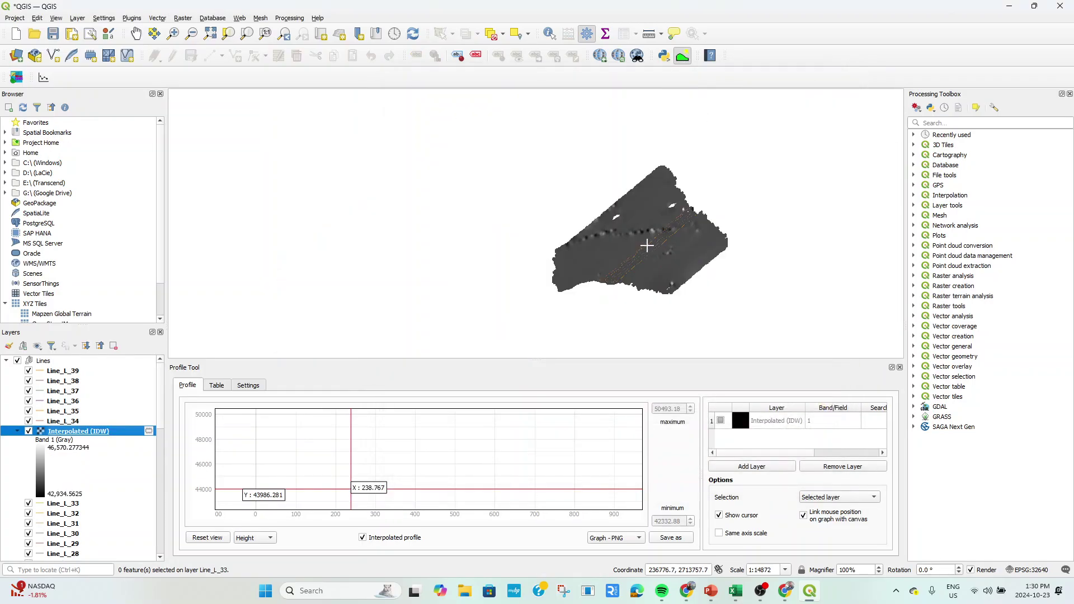
pyautogui.scroll(4, 604, 213)
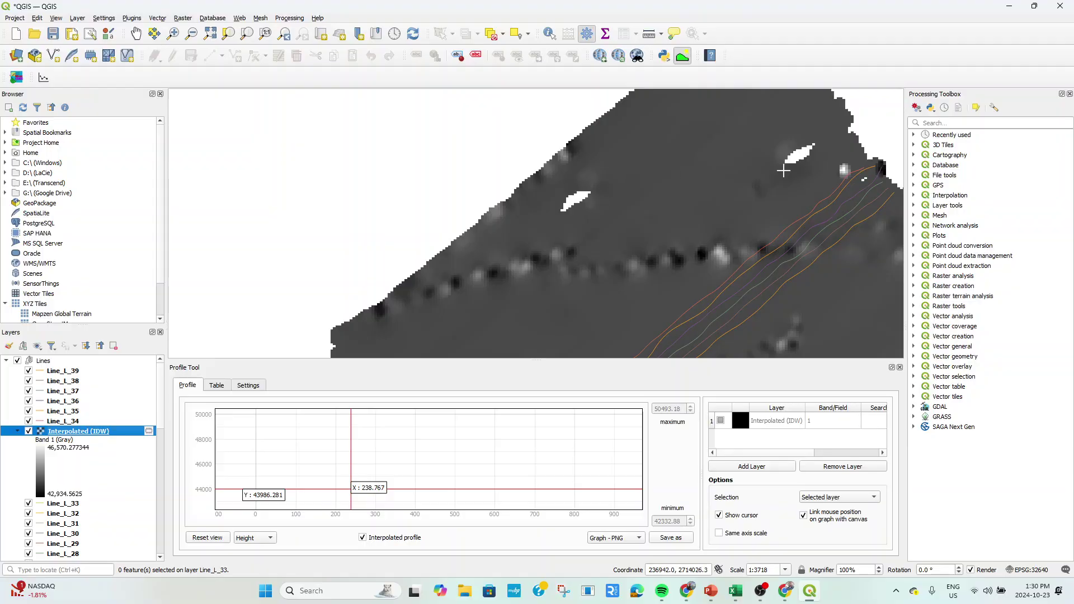
pyautogui.scroll(-2, 749, 200)
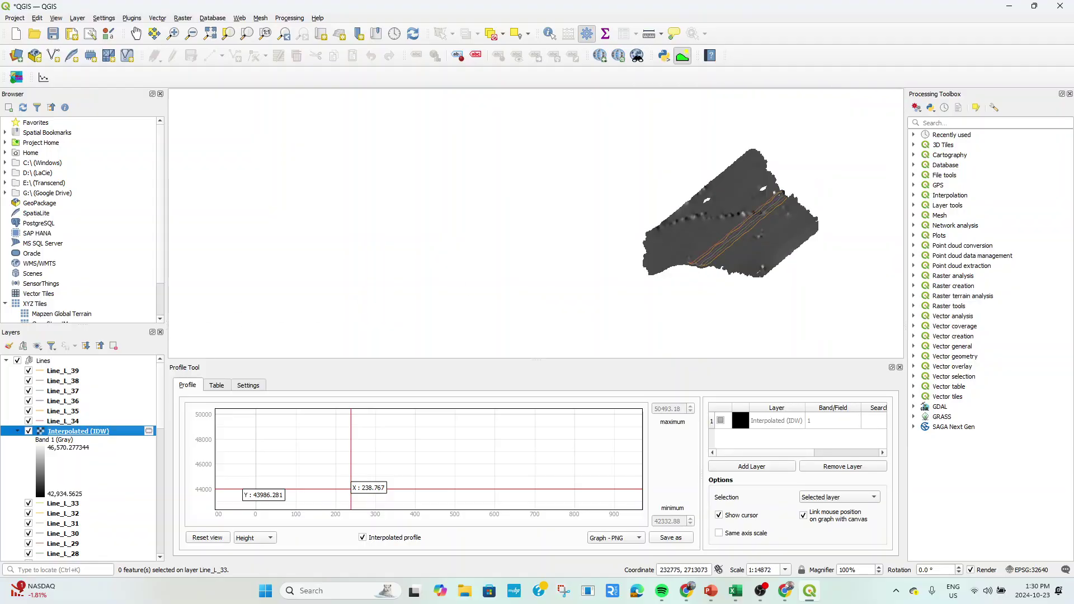
pyautogui.moveTo(78, 430); pyautogui.dragTo(67, 360)
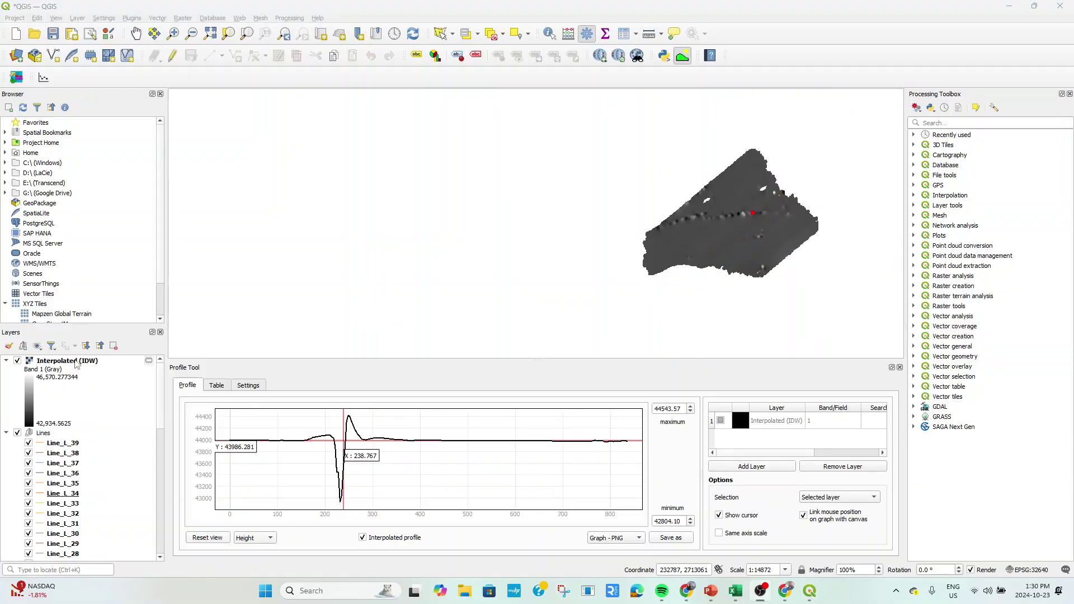
# Render the Interpolated (IDW) raster as singleband pseudocolor stretched from 43000 to 45000.
pyautogui.doubleClick(77, 362)
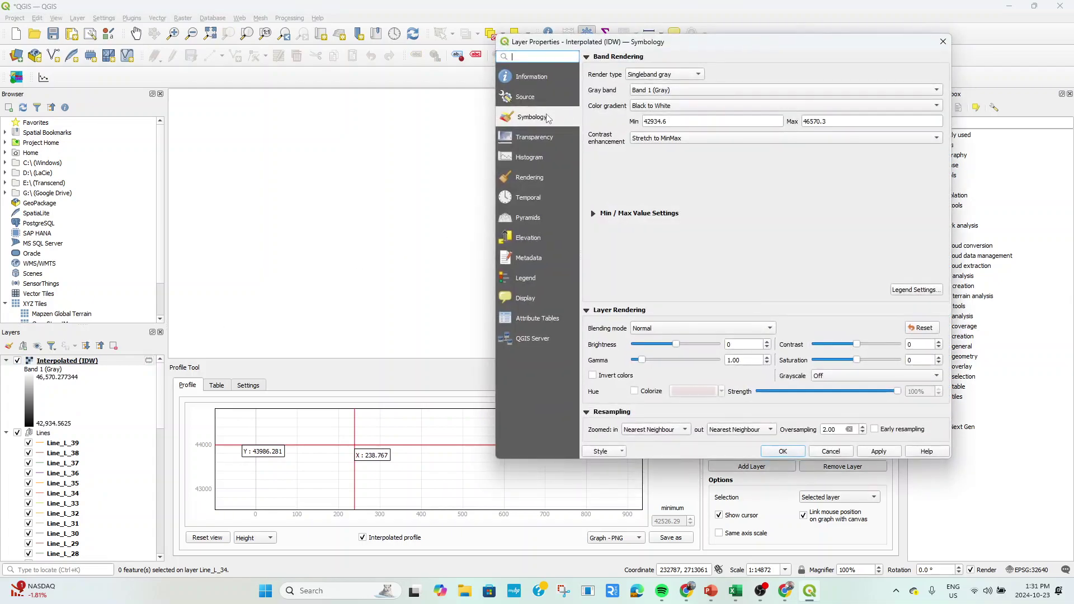
pyautogui.click(664, 74)
pyautogui.click(660, 92)
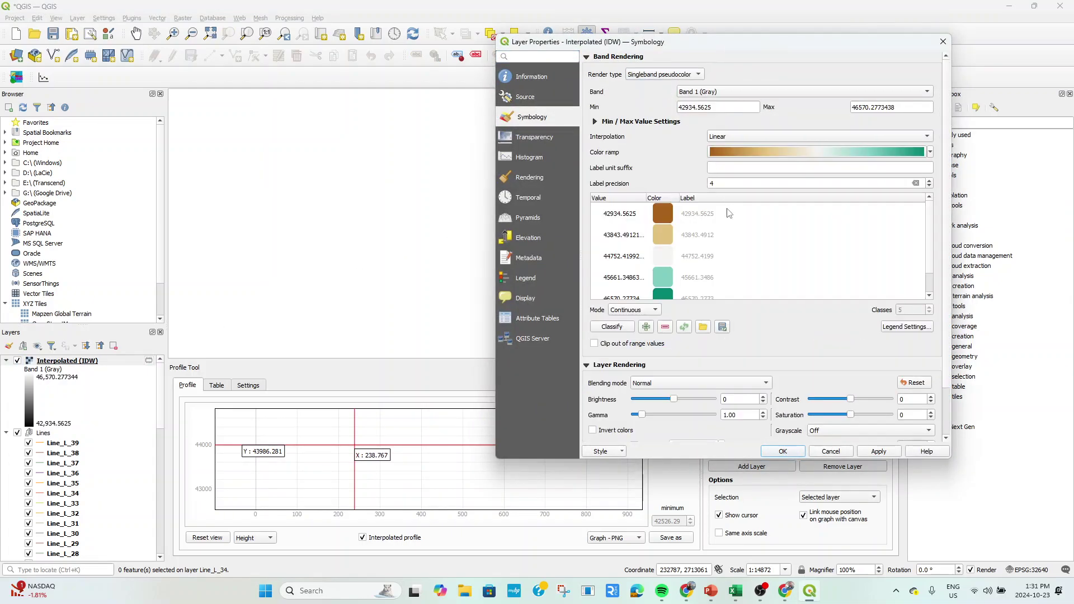
pyautogui.moveTo(728, 107); pyautogui.dragTo(665, 108)
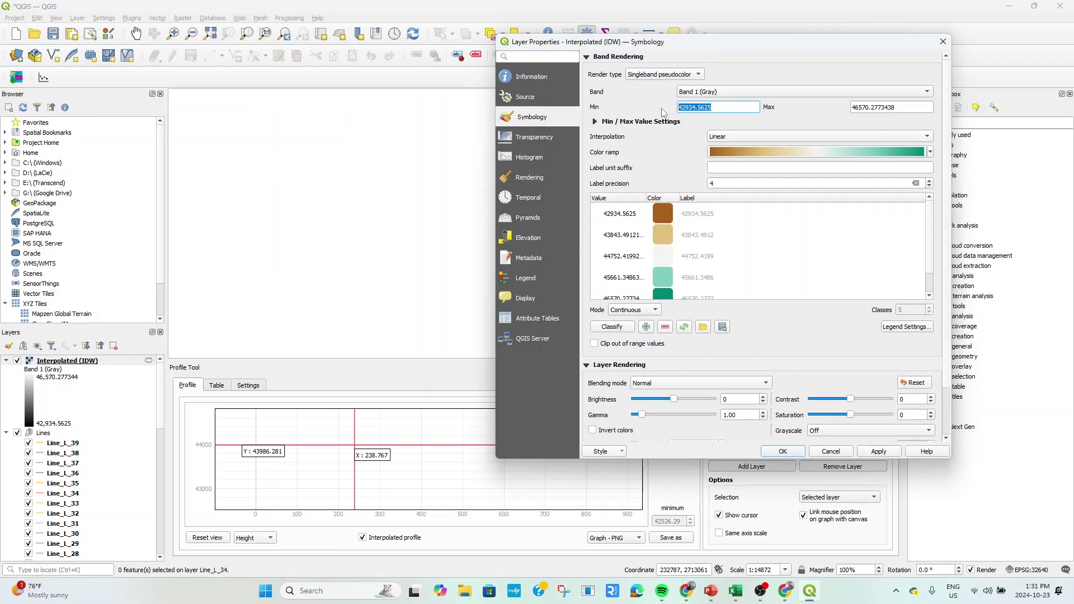
pyautogui.write('43000')
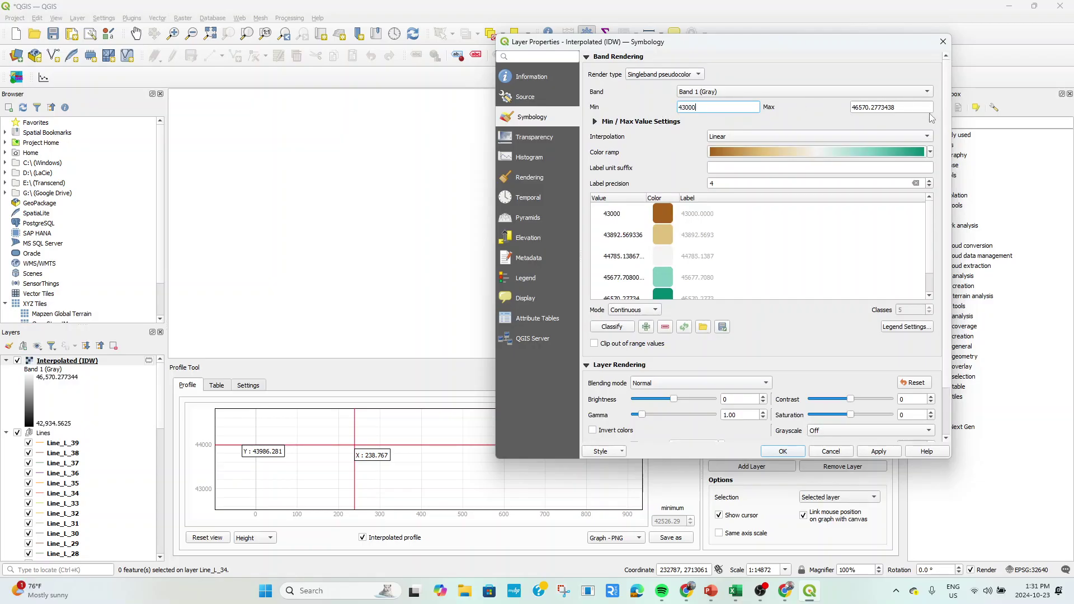
pyautogui.moveTo(930, 107); pyautogui.dragTo(839, 110)
pyautogui.write('450')
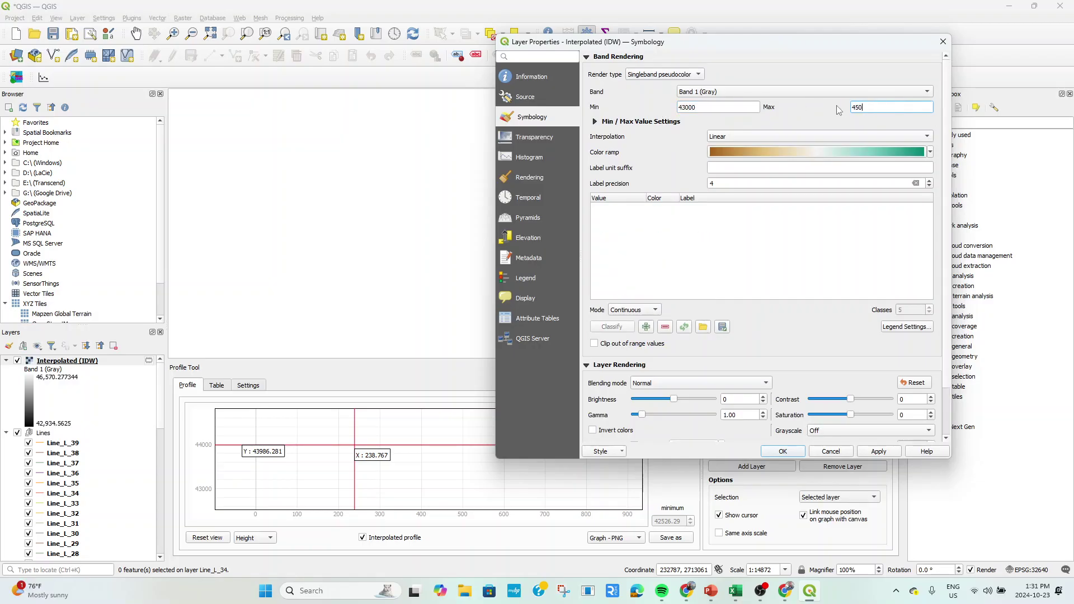
pyautogui.write('00')
pyautogui.click(883, 453)
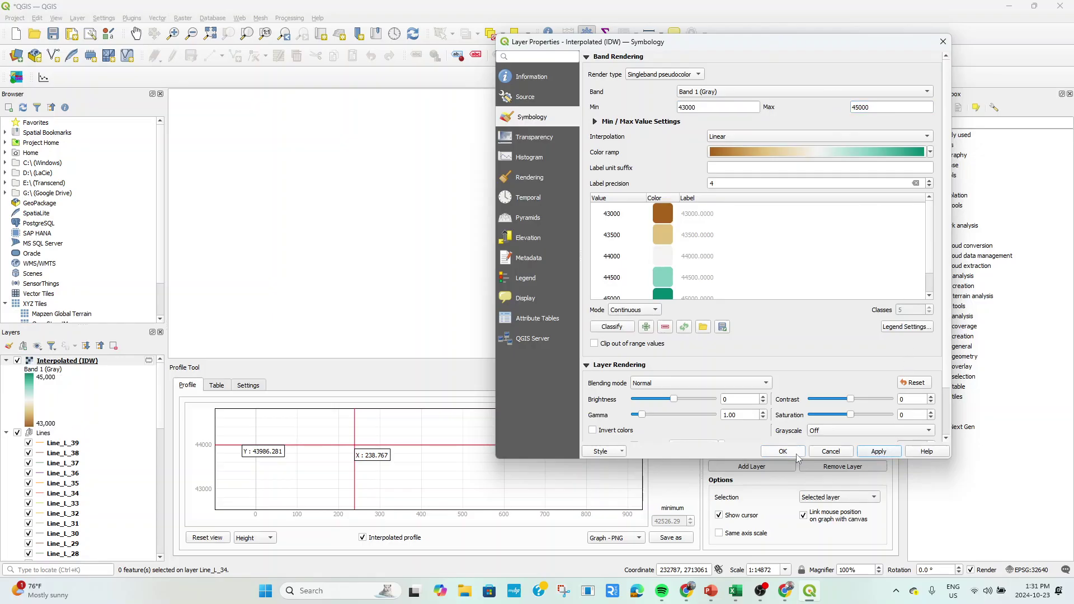
pyautogui.click(783, 452)
# Pan and zoom across the coloured raster, then reopen the layer's properties.
pyautogui.scroll(3, 728, 212)
pyautogui.scroll(-2, 727, 211)
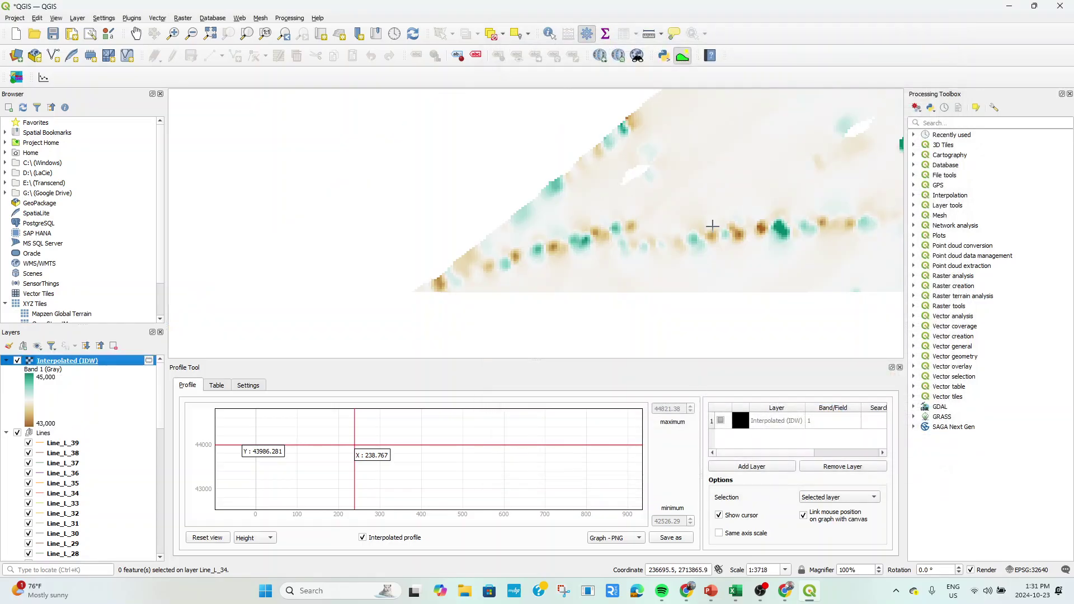
pyautogui.moveTo(758, 240); pyautogui.dragTo(612, 242)
pyautogui.scroll(2, 600, 227)
pyautogui.scroll(-2, 600, 228)
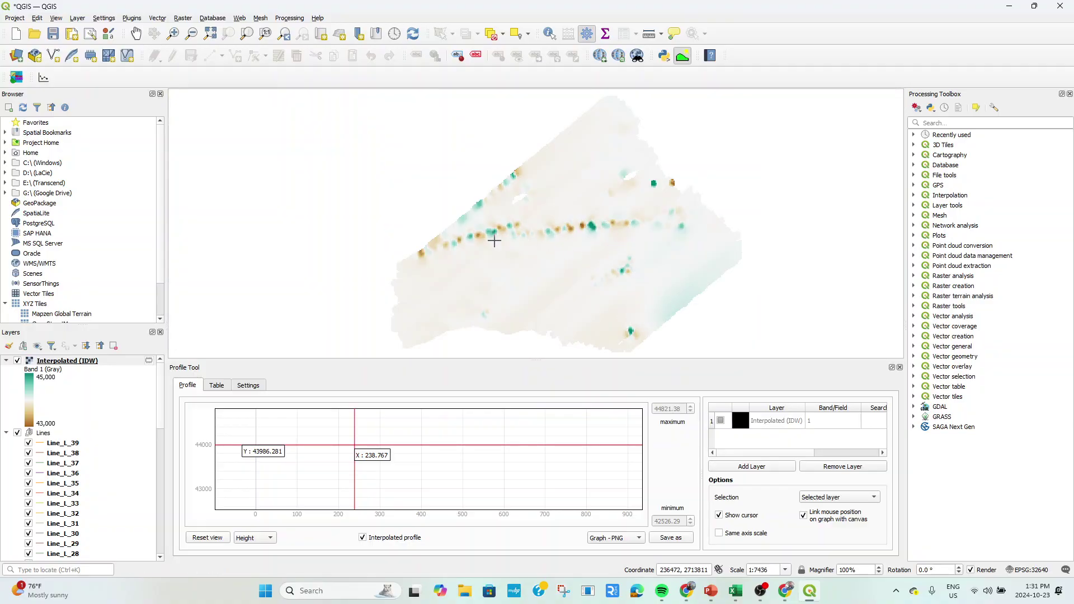
pyautogui.scroll(1, 494, 240)
pyautogui.scroll(-1, 498, 237)
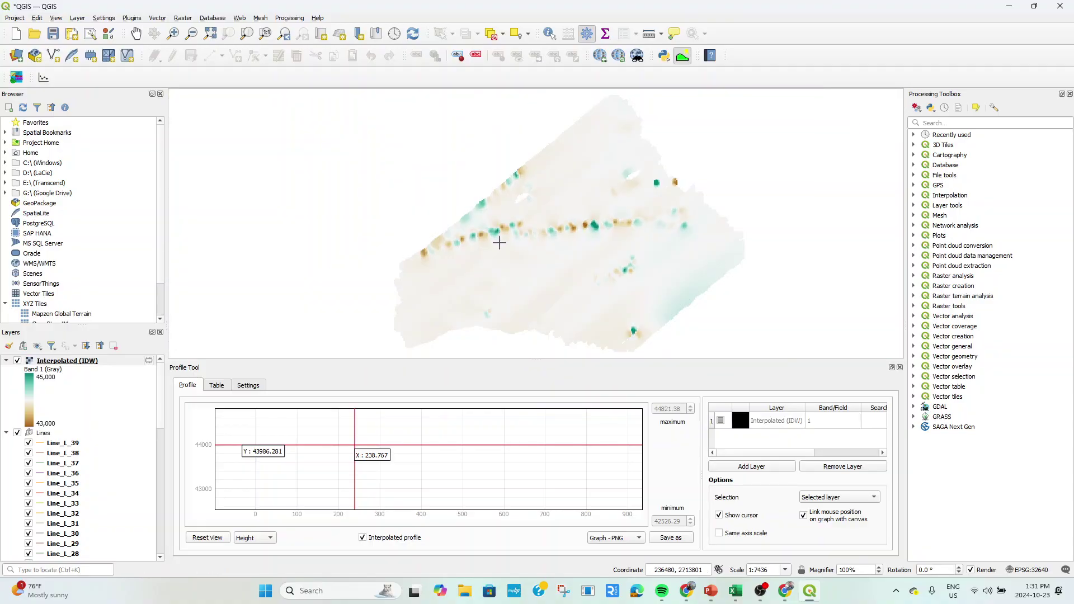
pyautogui.doubleClick(61, 362)
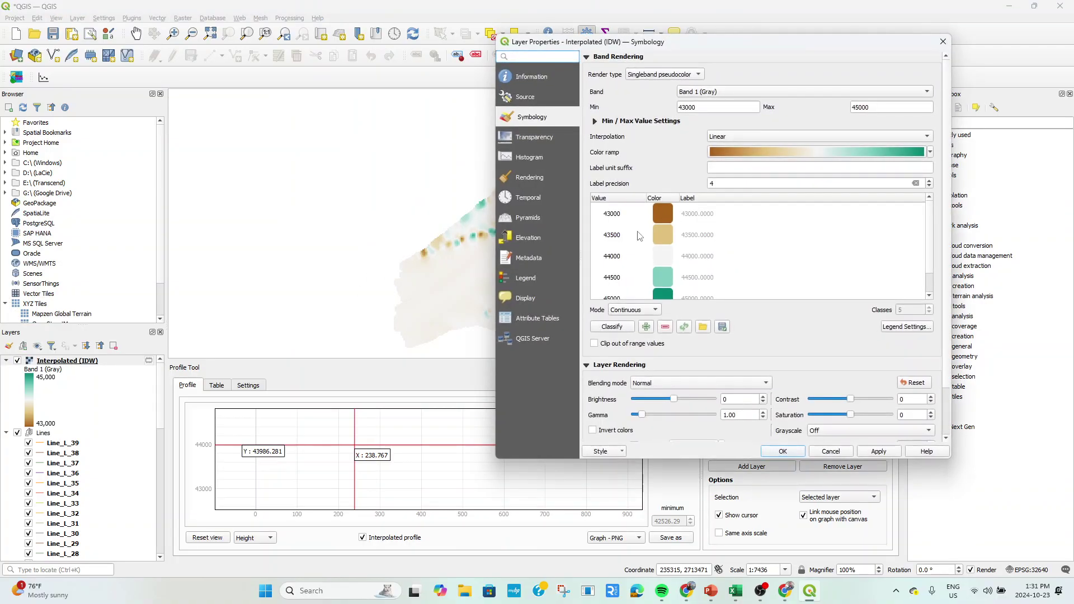
# Switch the raster's stretch to mean ± standard deviation (43784.51–44186.28) and inspect the result.
pyautogui.click(930, 152)
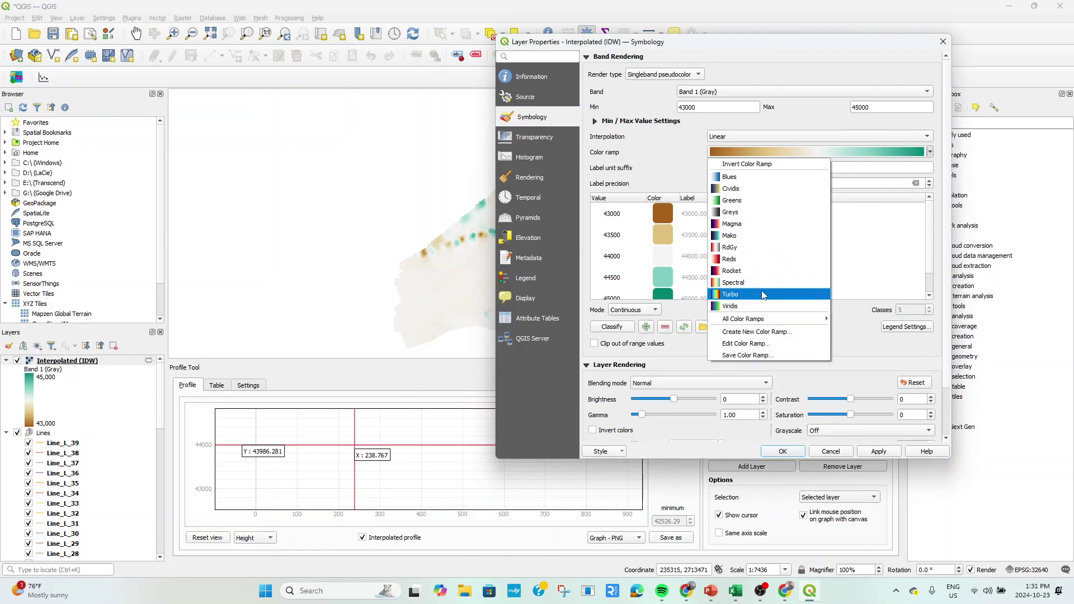
pyautogui.click(899, 124)
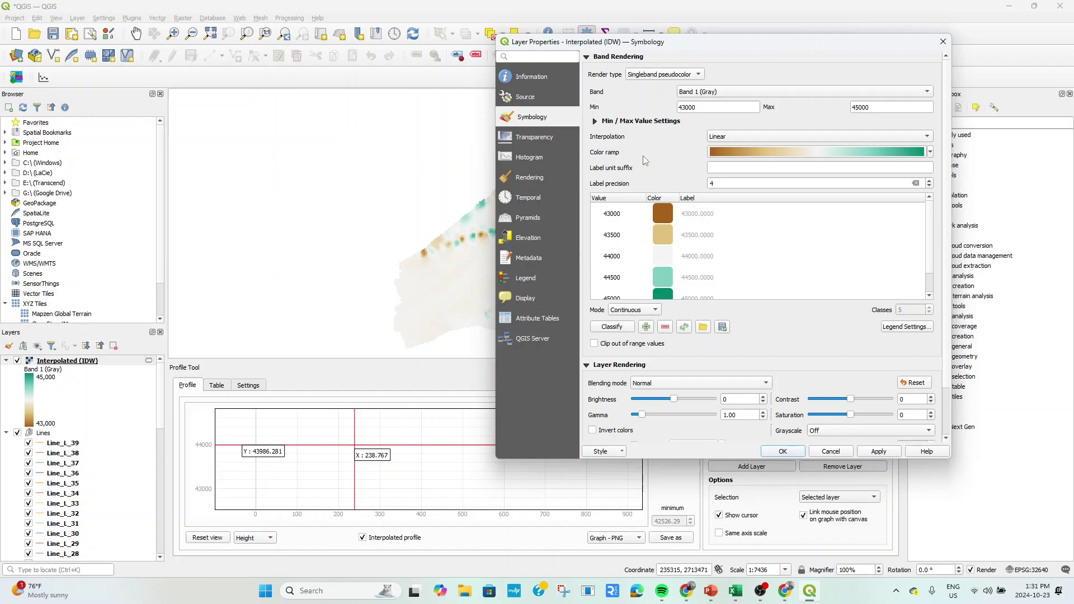
pyautogui.click(595, 123)
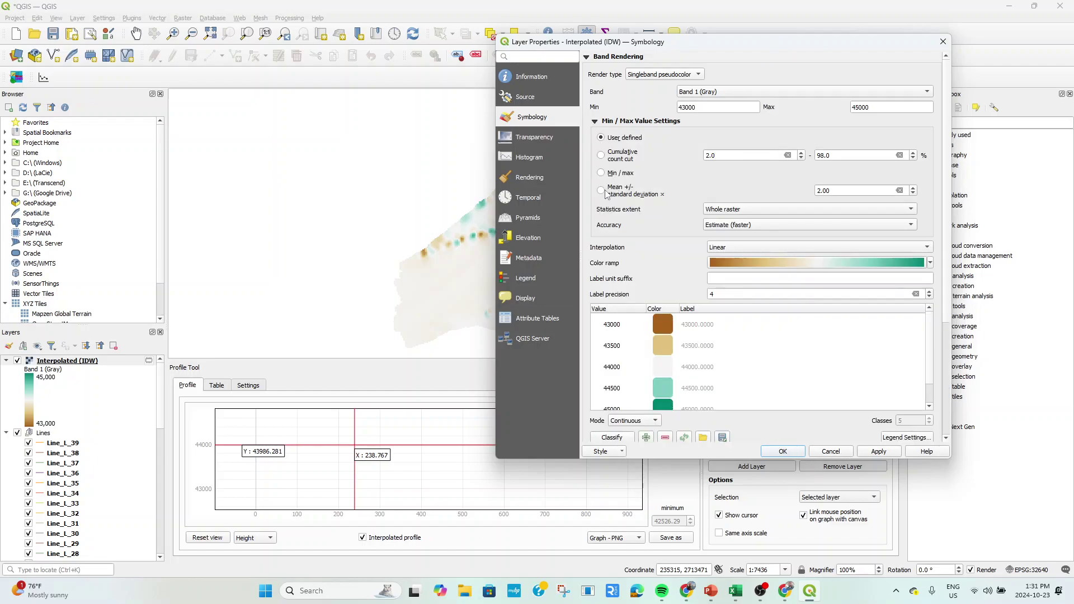
pyautogui.click(862, 456)
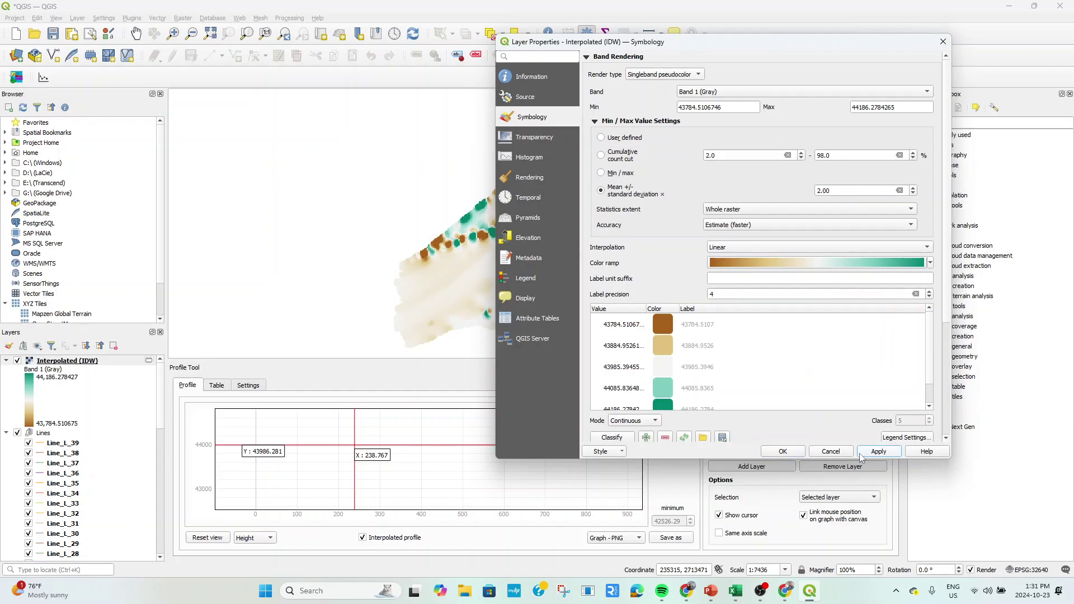
pyautogui.click(783, 451)
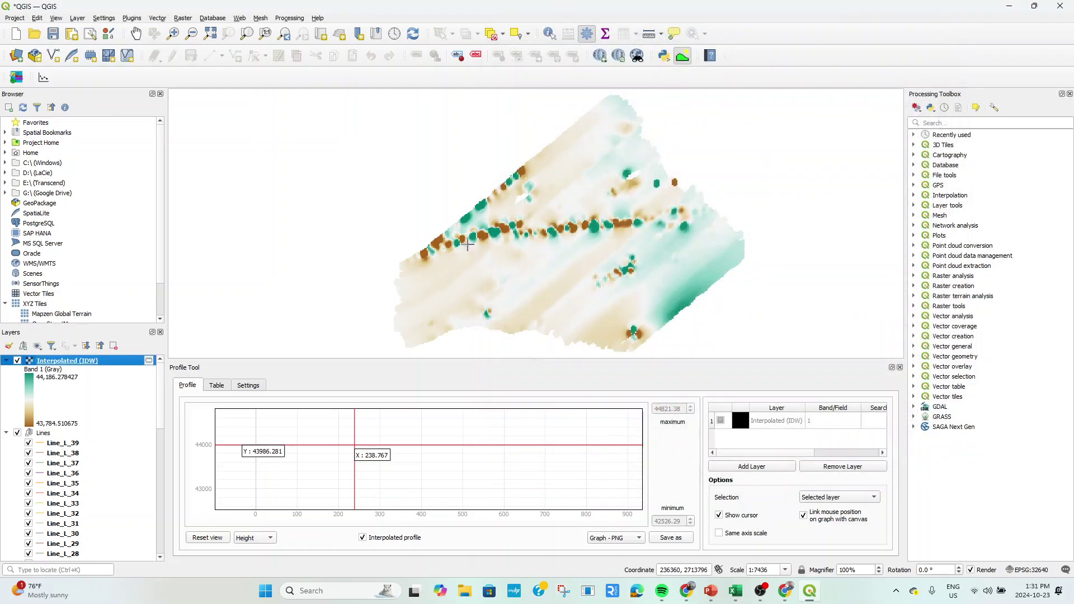
pyautogui.scroll(1, 533, 307)
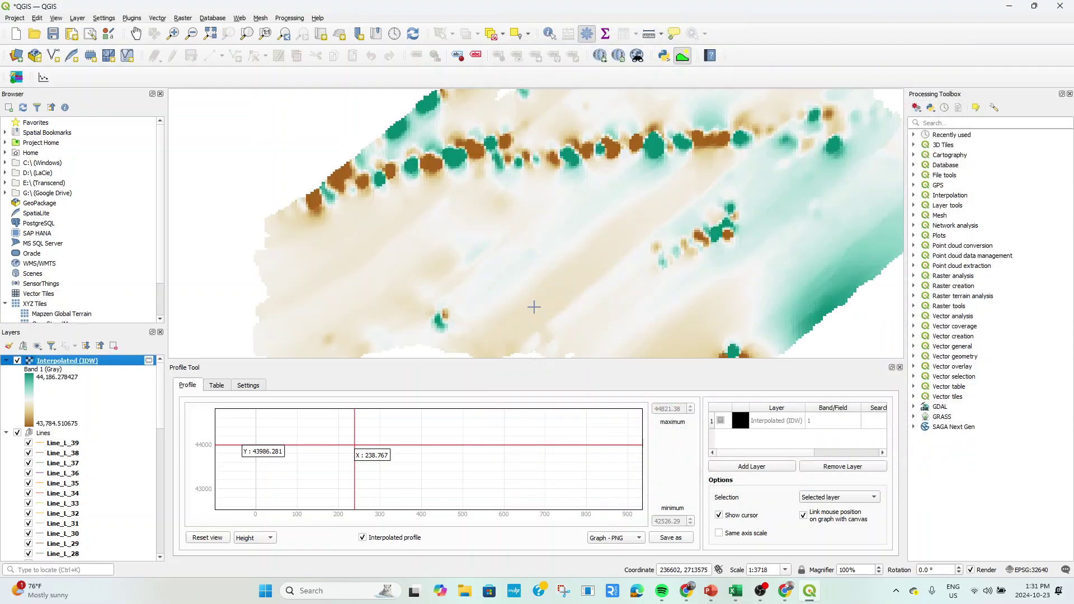
pyautogui.scroll(-1, 709, 185)
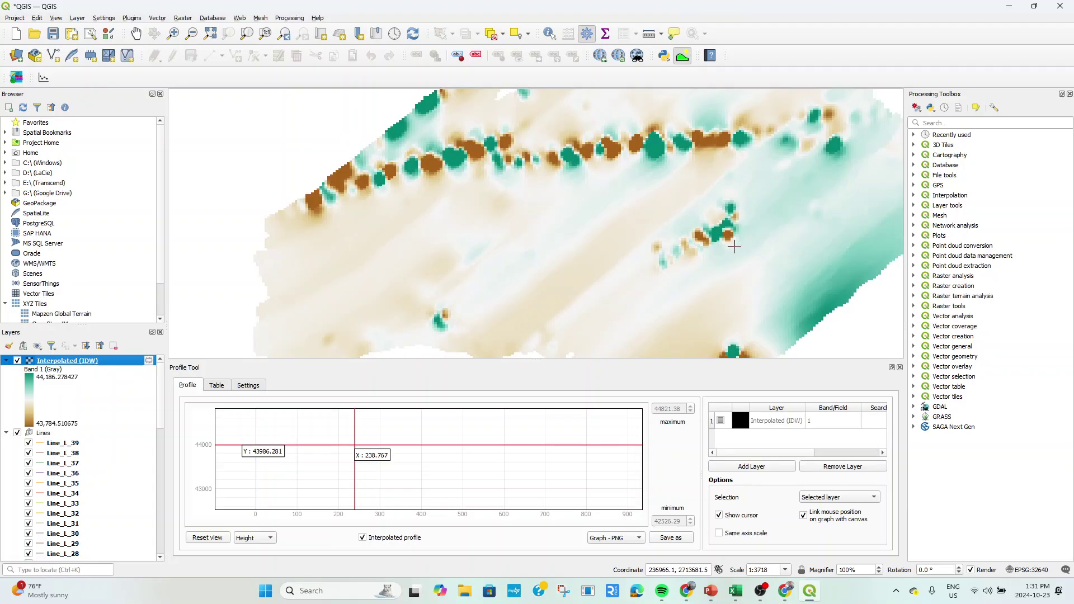
pyautogui.scroll(-1, 734, 243)
pyautogui.scroll(1, 734, 243)
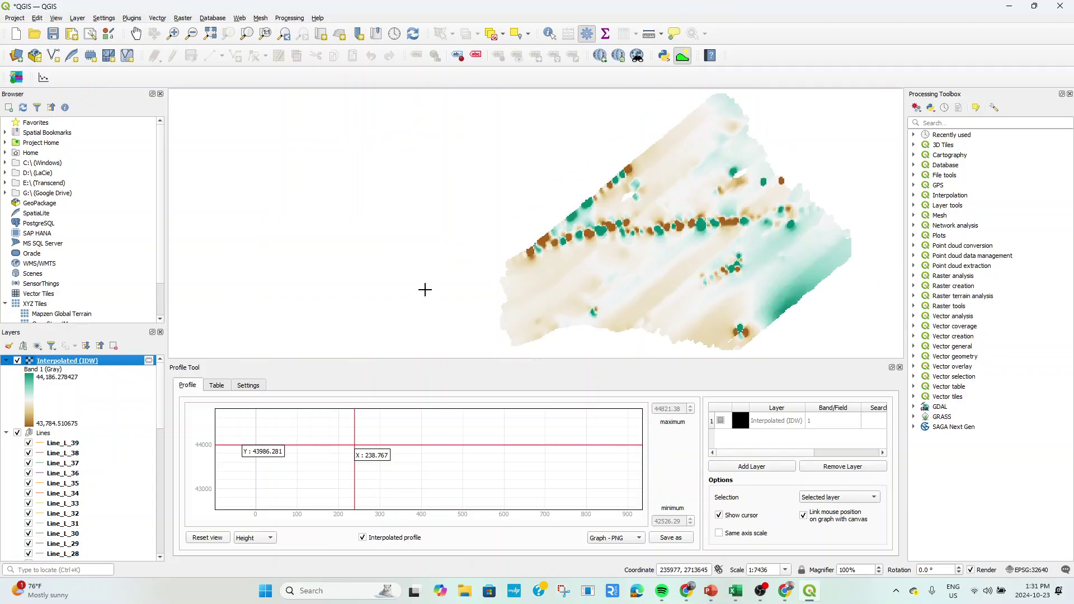
# Set a user-defined min/max of 43000 and 45000 on the IDW pseudocolor ramp and close properties.
pyautogui.doubleClick(37, 363)
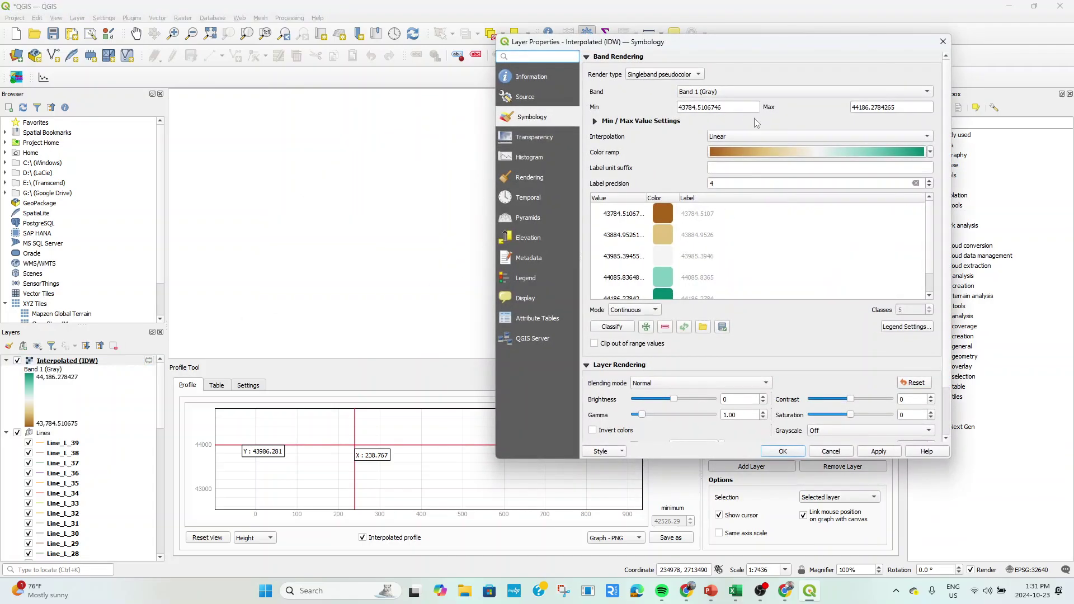
pyautogui.click(595, 121)
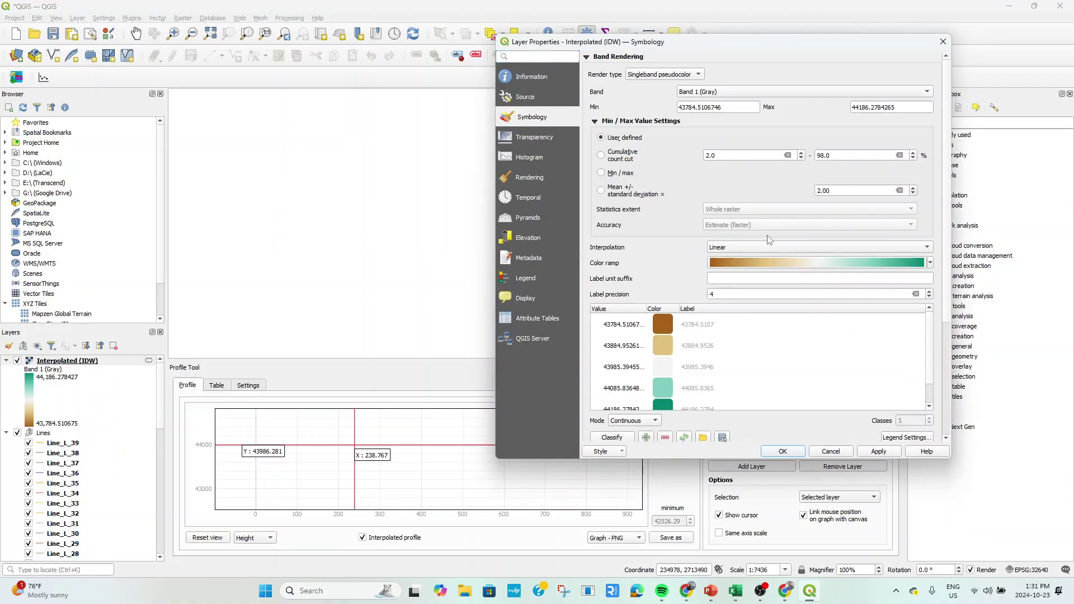
pyautogui.moveTo(752, 108); pyautogui.dragTo(645, 112)
pyautogui.write('43000')
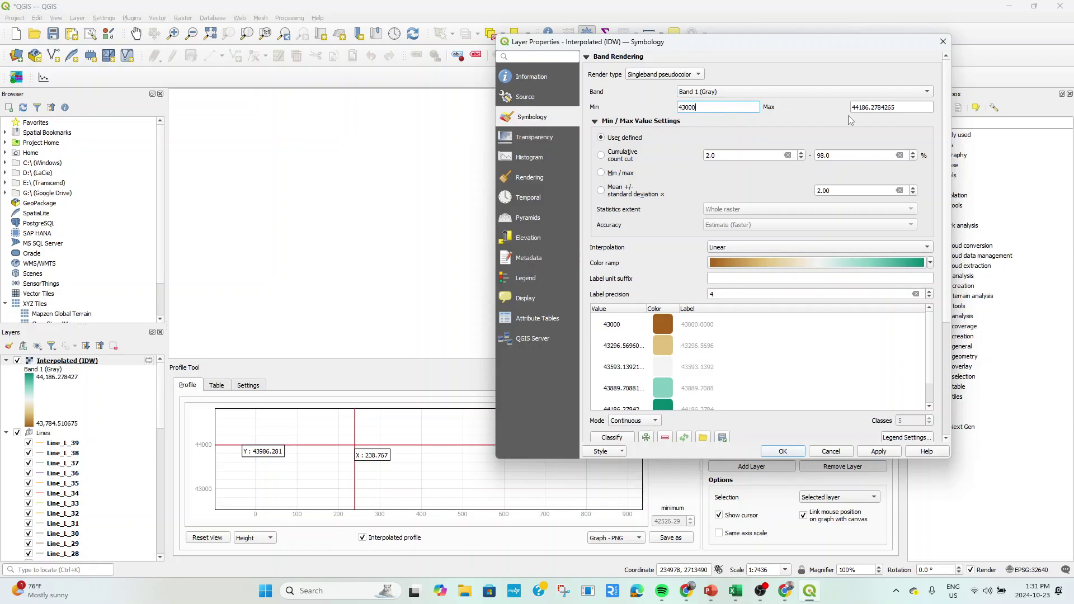
pyautogui.moveTo(884, 107); pyautogui.dragTo(828, 114)
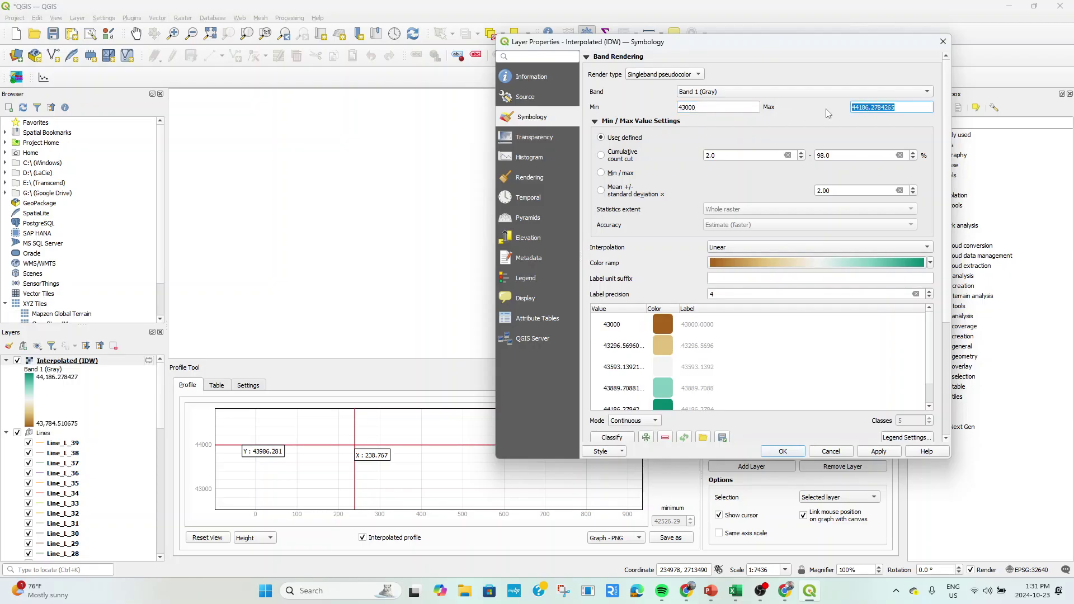
pyautogui.write('45000')
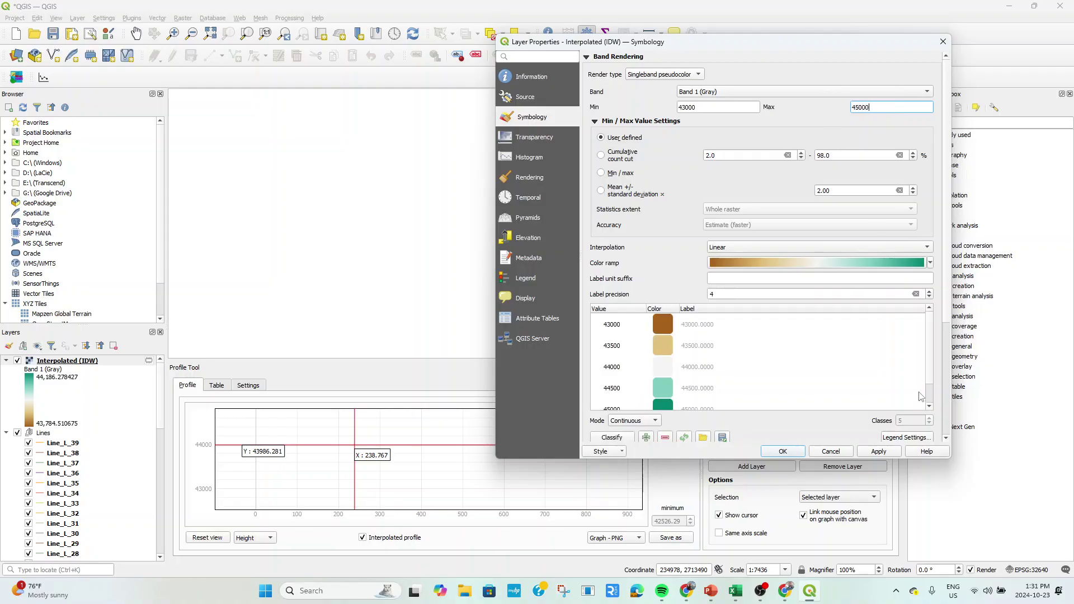
pyautogui.click(878, 451)
pyautogui.click(782, 451)
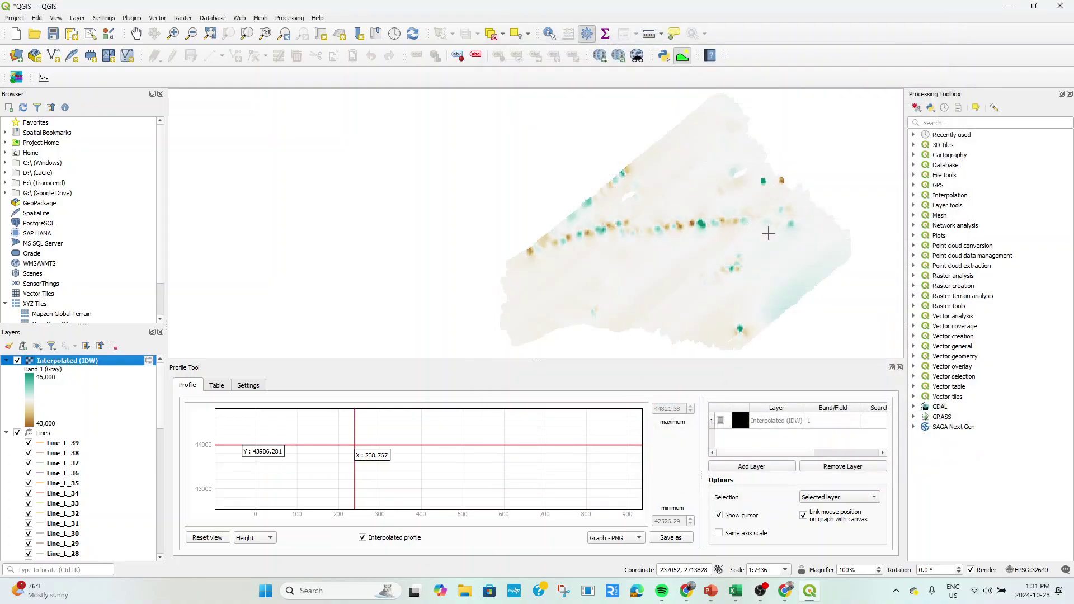
# Zoom and pan toward the raster's southern edge to inspect the anomalies.
pyautogui.scroll(1, 780, 228)
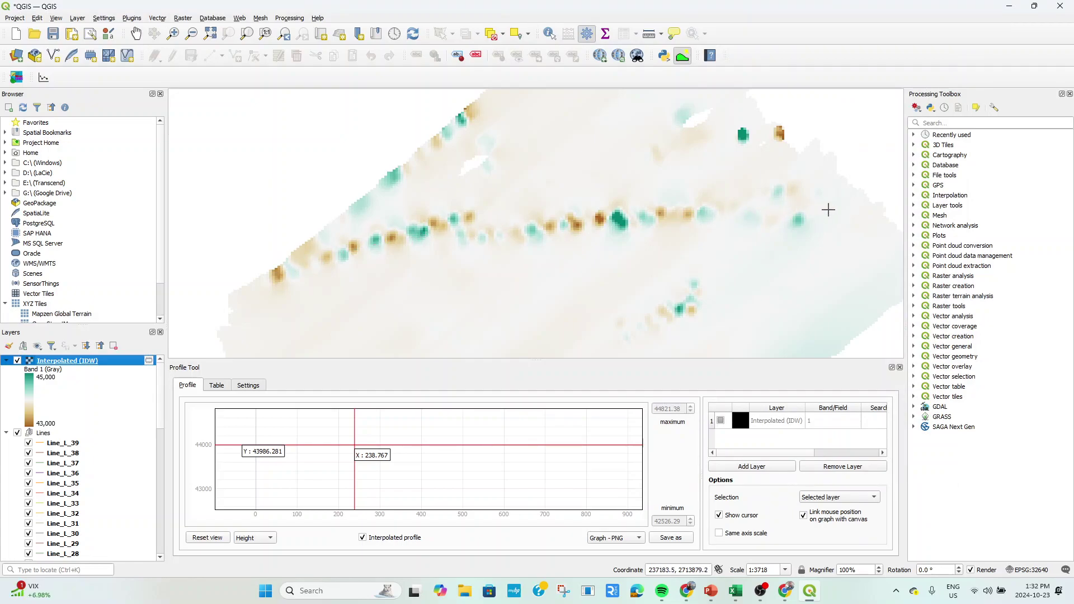
pyautogui.moveTo(723, 303); pyautogui.dragTo(694, 180)
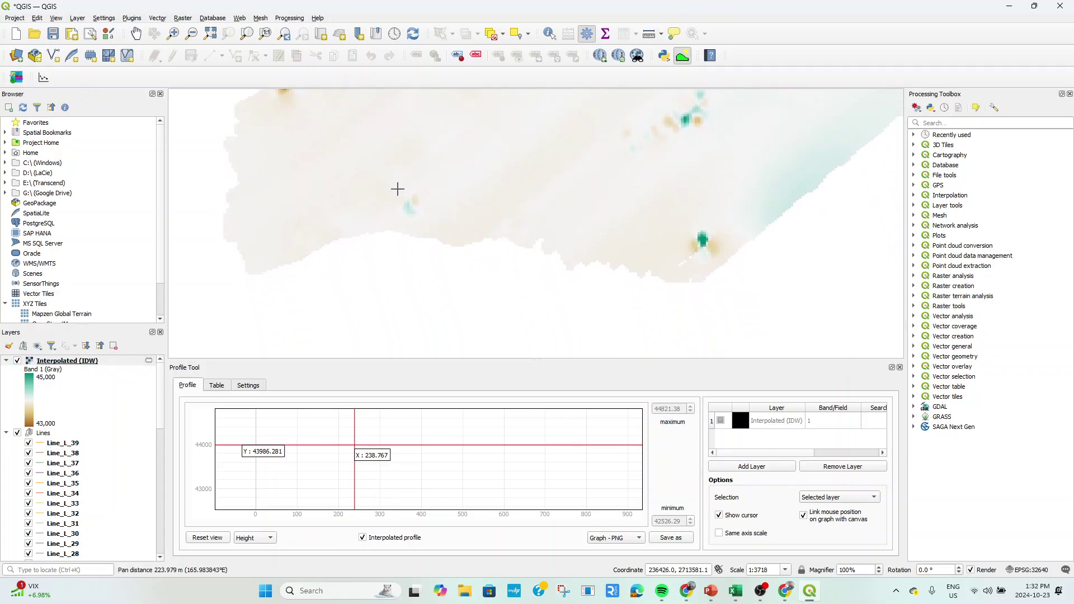
pyautogui.scroll(2, 667, 267)
pyautogui.scroll(-4, 682, 251)
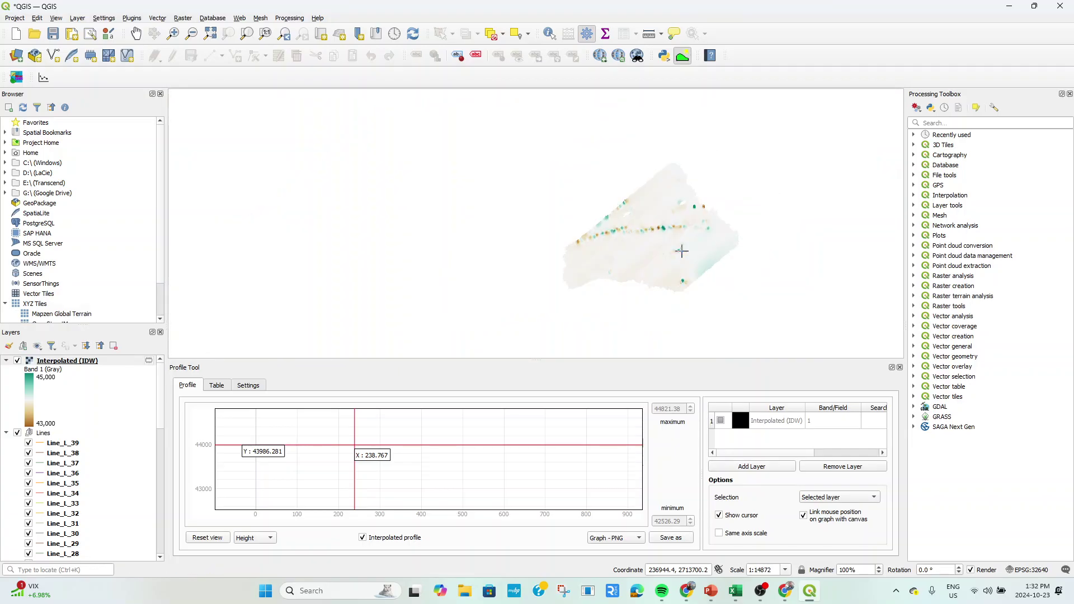
pyautogui.scroll(2, 679, 284)
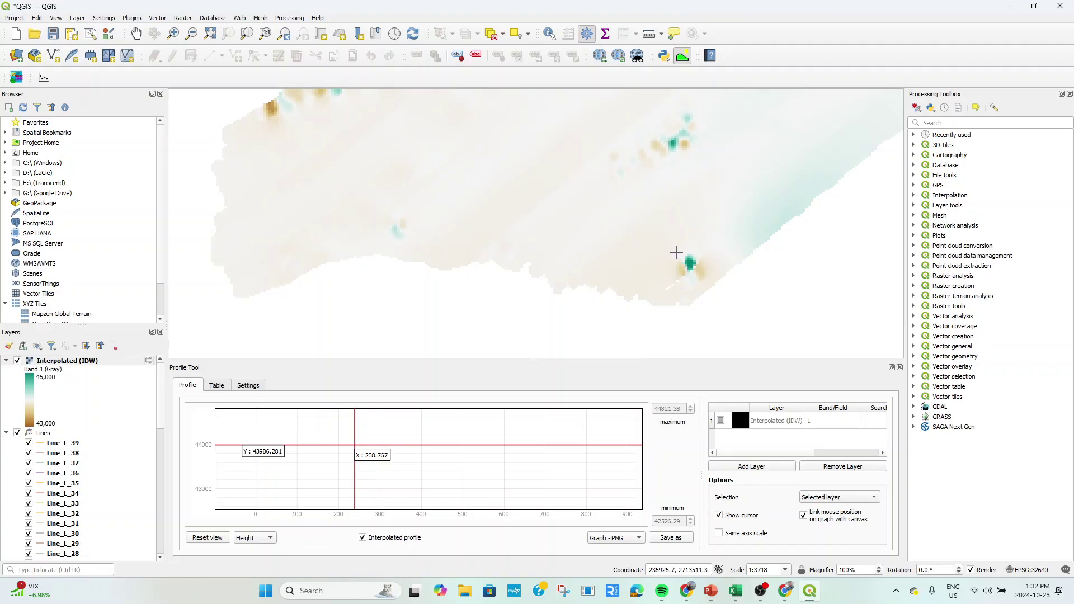
pyautogui.scroll(-2, 675, 253)
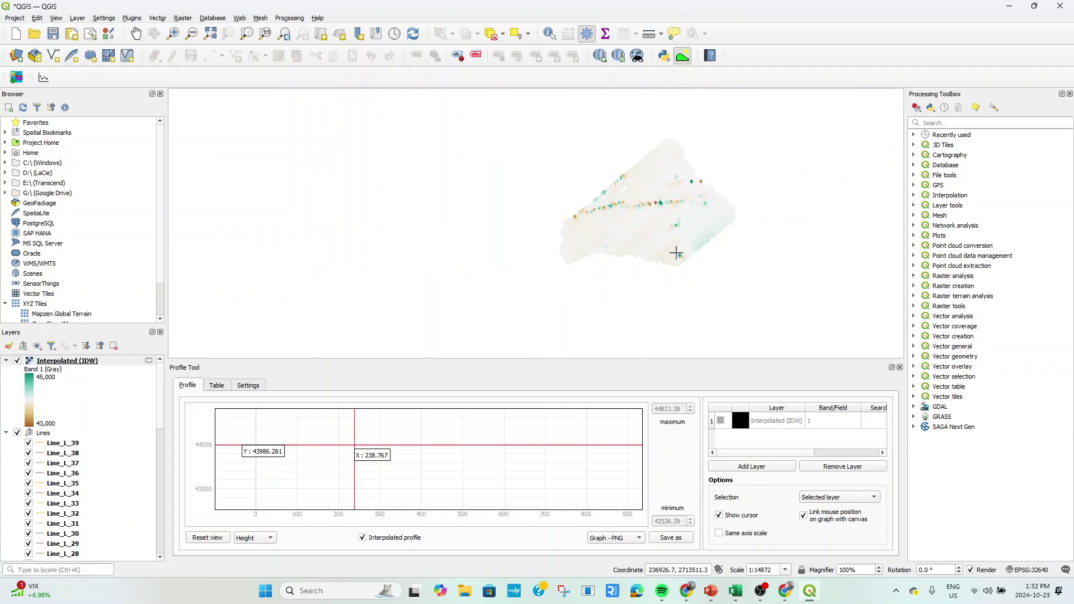
pyautogui.scroll(1, 698, 198)
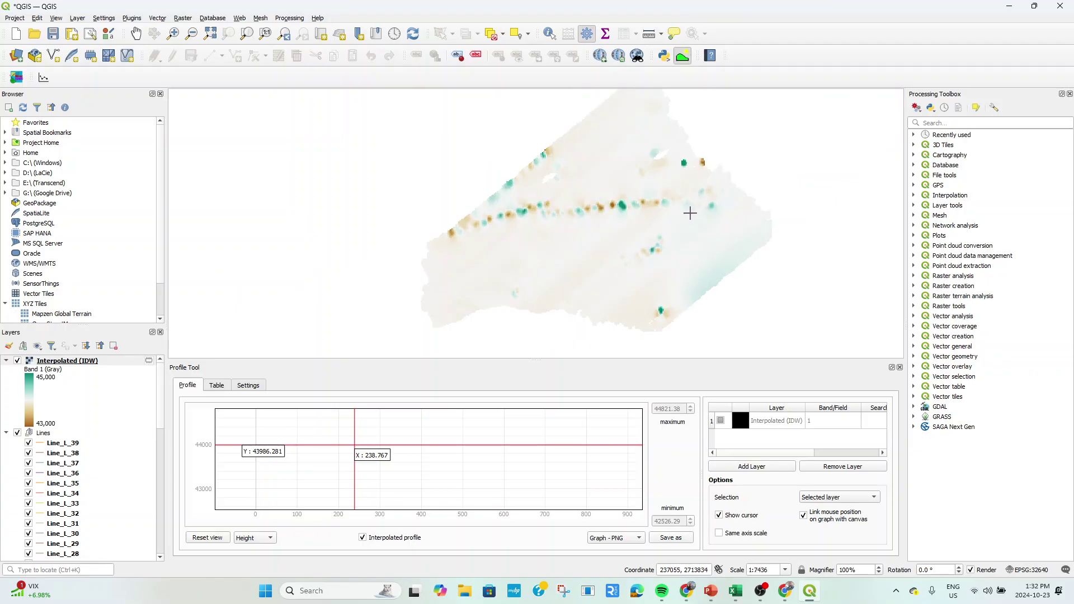
# Collapse the Lines group and follow the chain of anomalies across the map.
pyautogui.click(7, 434)
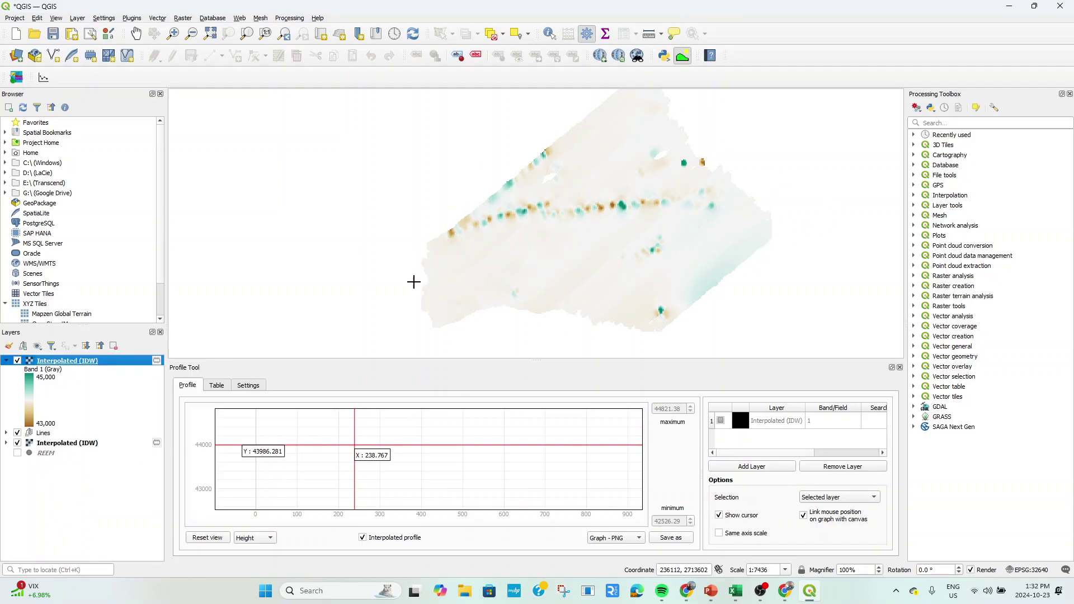
pyautogui.scroll(3, 450, 240)
pyautogui.moveTo(456, 233); pyautogui.dragTo(308, 297)
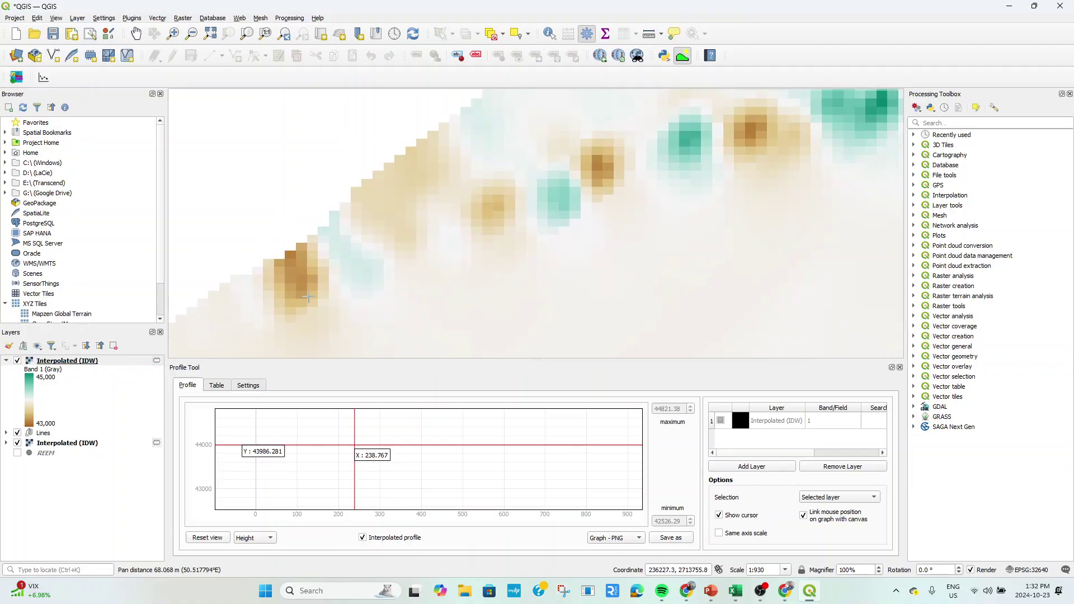
pyautogui.moveTo(768, 150); pyautogui.dragTo(585, 250)
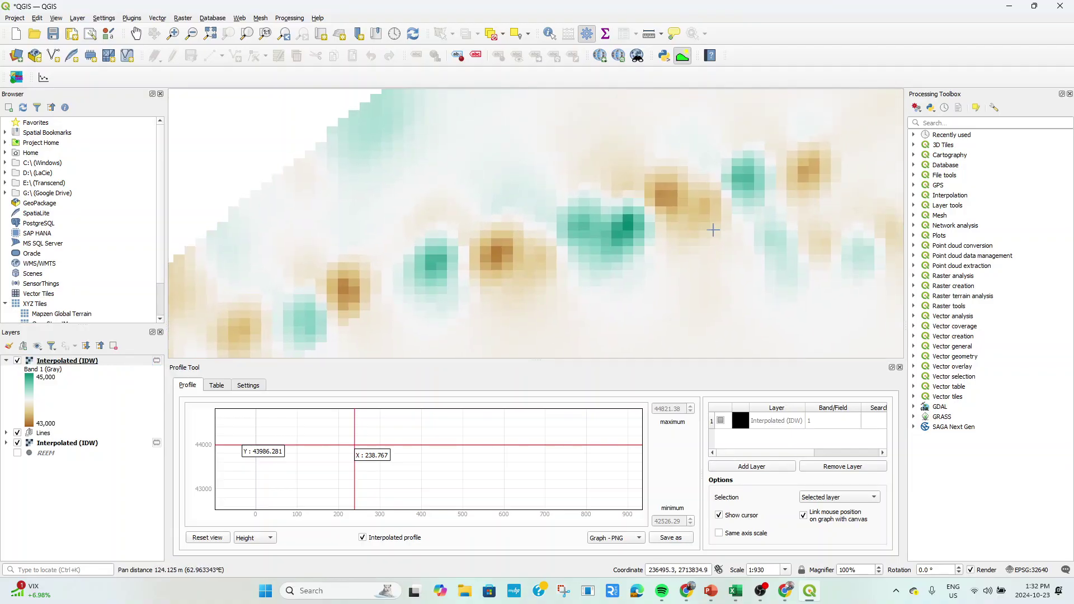
pyautogui.moveTo(855, 199); pyautogui.dragTo(479, 221)
pyautogui.scroll(-3, 708, 248)
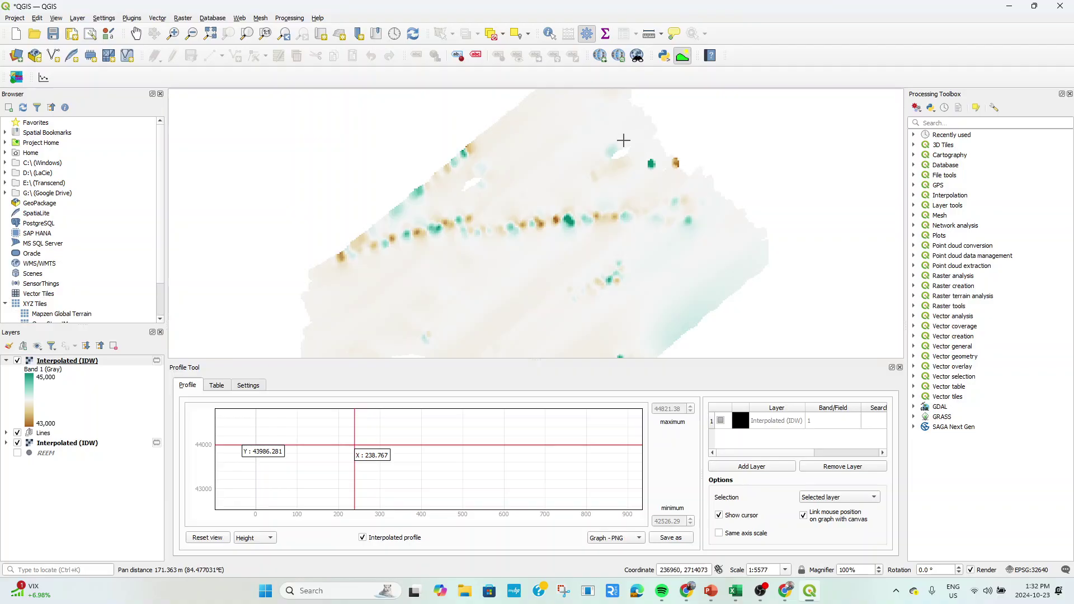